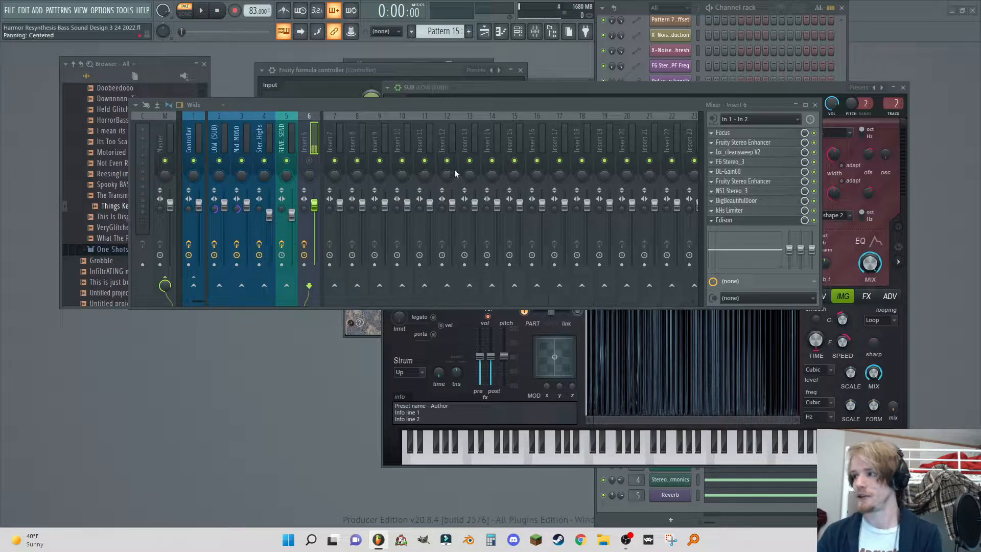
Look through the SUB channel's Harmor envelope, image, effects and advanced pages, returning to the image page before closing it.
left_click(808, 89)
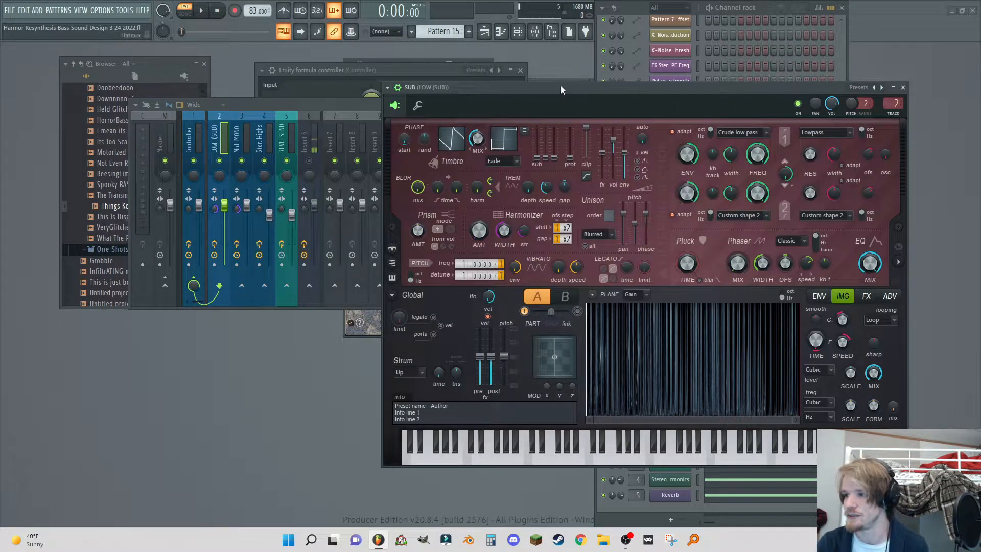
left_click_drag(561, 86, 306, 40)
left_click(566, 250)
left_click(587, 251)
left_click(571, 252)
left_click(586, 252)
left_click(612, 251)
left_click(637, 253)
left_click(596, 253)
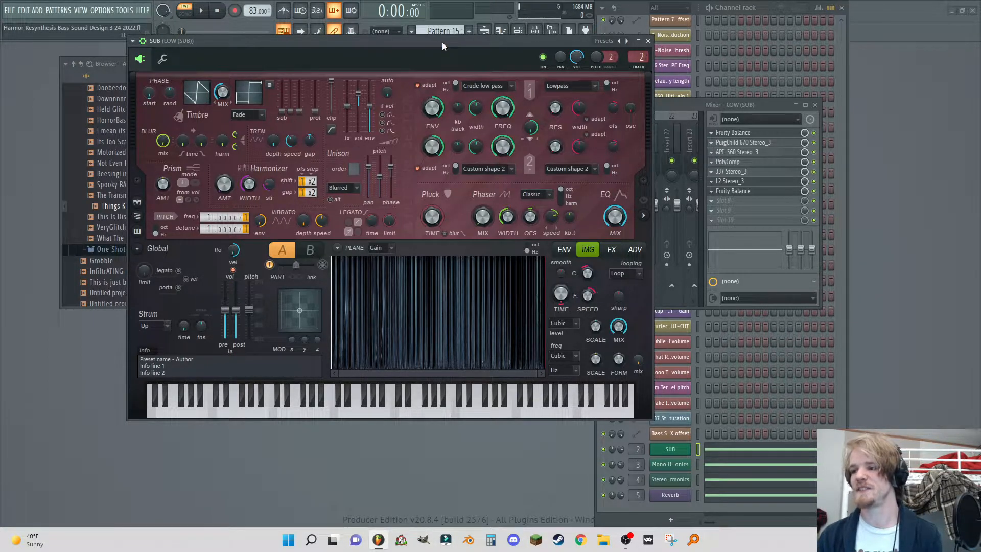
left_click_drag(443, 42, 484, 60)
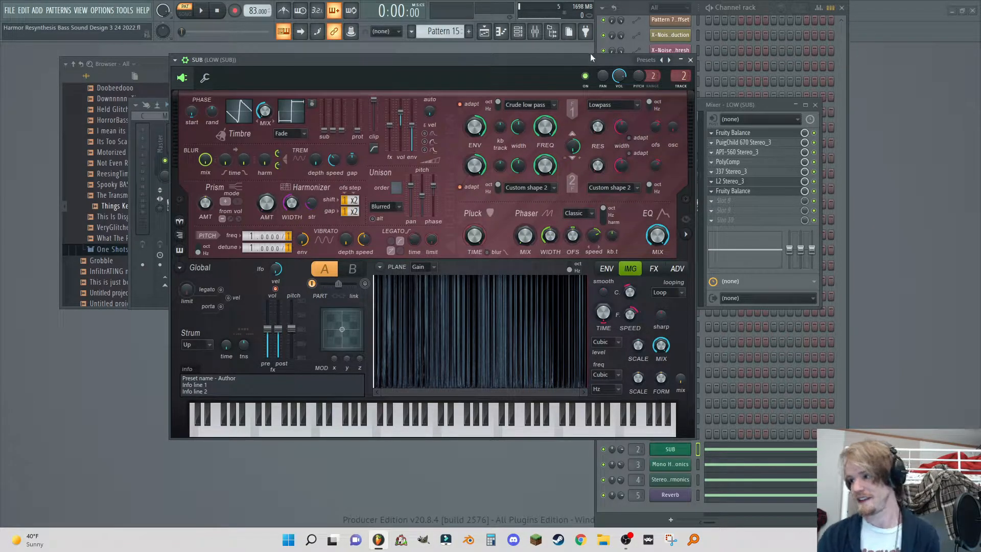
left_click(692, 60)
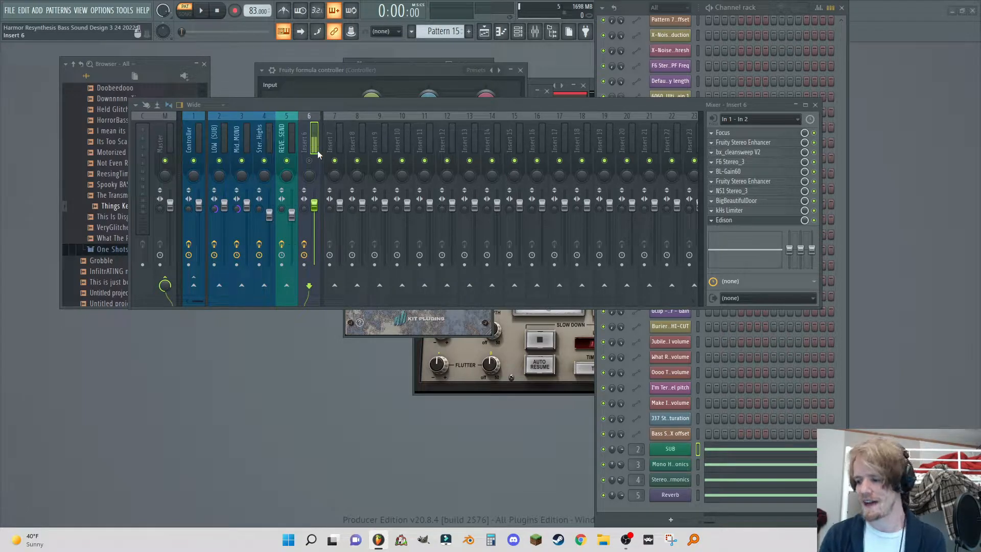
Play and stop Pattern 15, and open the Fruity formula controller on the Controller mixer track.
left_click(209, 10)
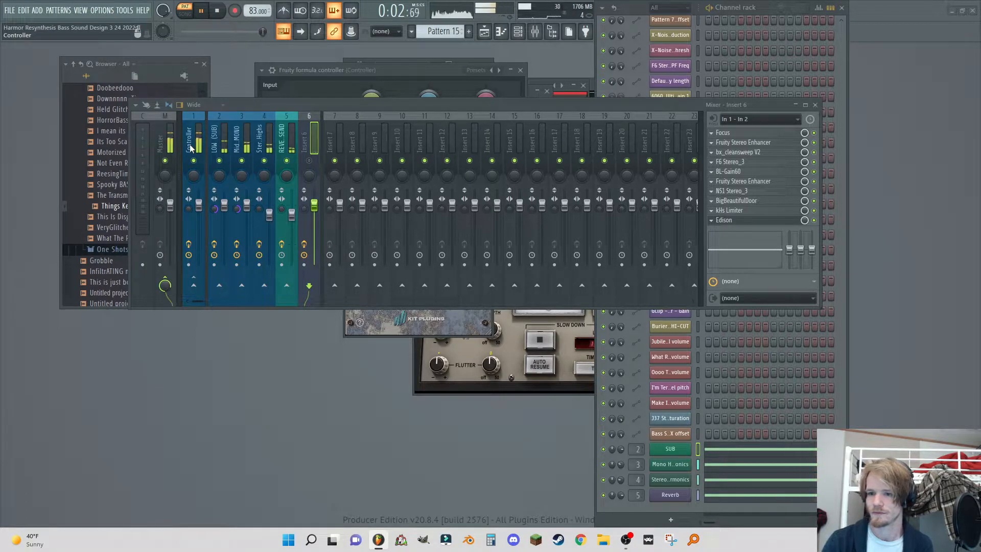
left_click(216, 11)
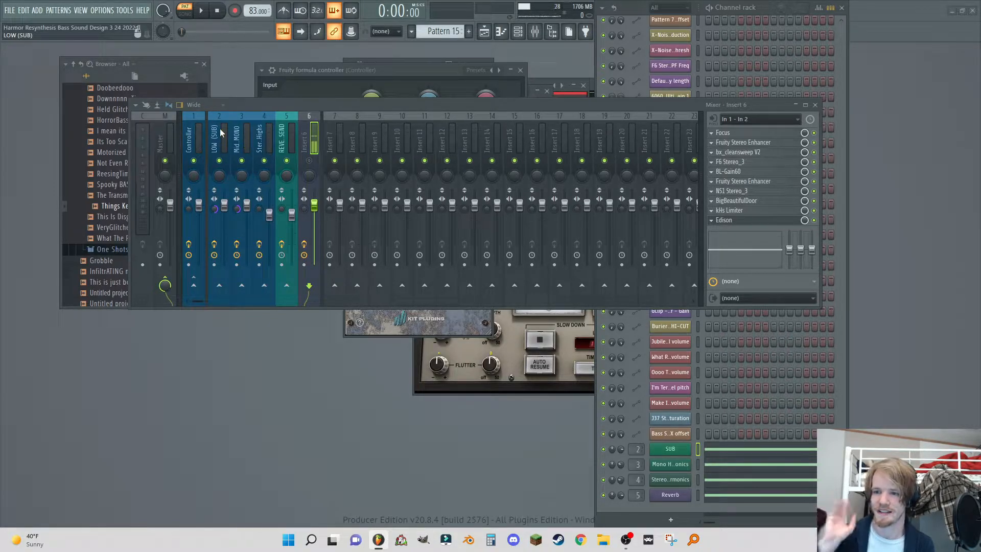
left_click(197, 131)
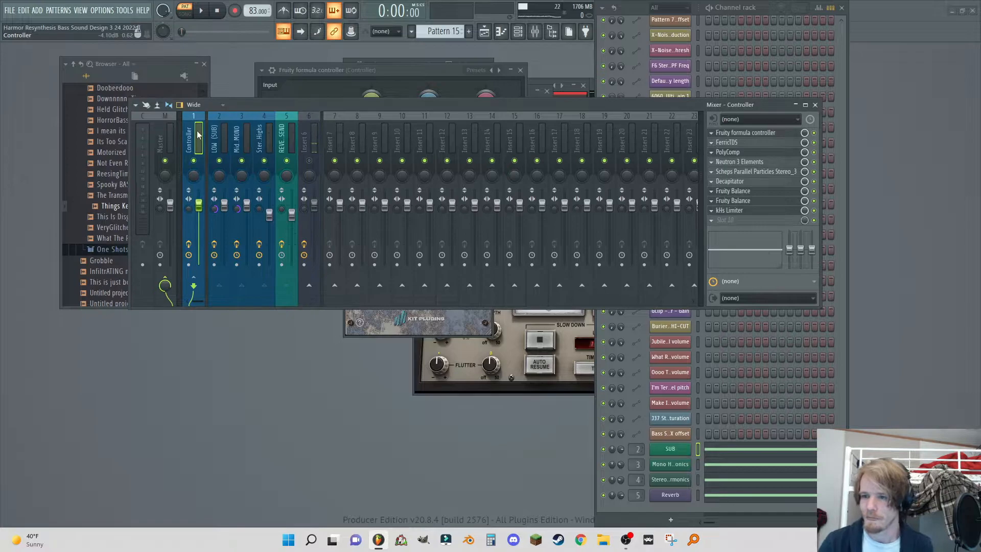
left_click(746, 132)
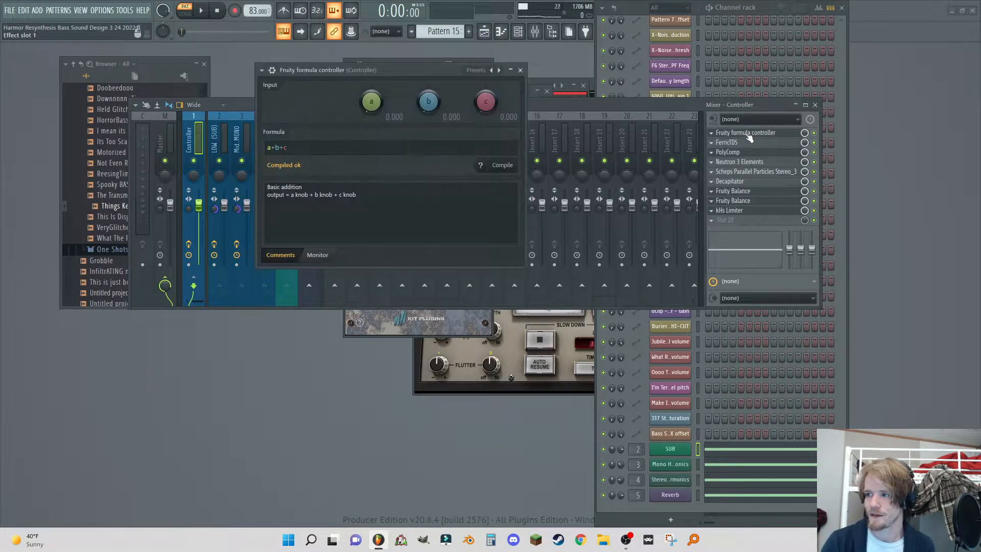
left_click_drag(329, 67, 232, 108)
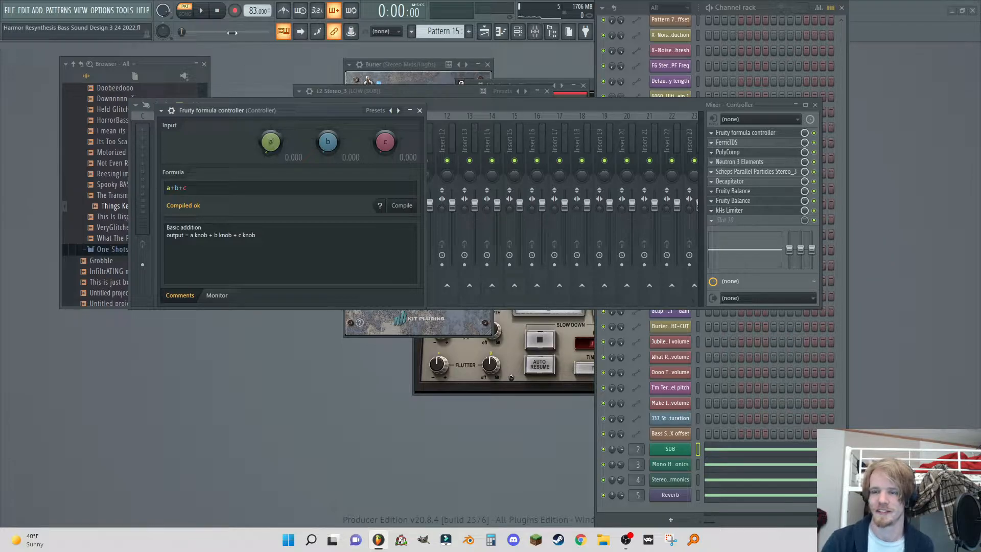
Sweep the formula controller's a knob up and back down to 0 during pattern playback, ending with playback stopped.
key("space")
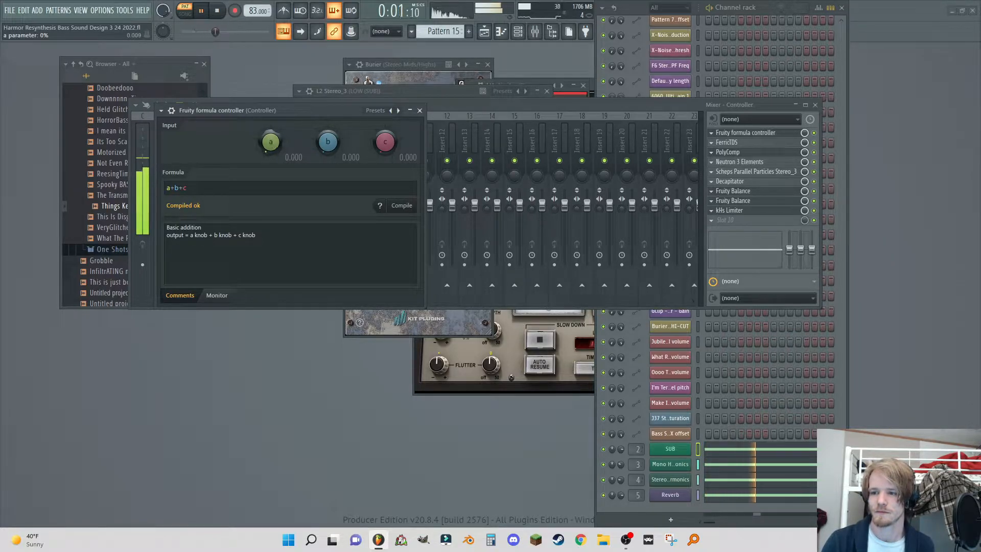
scroll(272, 143, "up", 1)
mouse_move(273, 144)
left_mouse_down()
mouse_move(272, 118)
mouse_move(272, 131)
left_mouse_up()
scroll(270, 145, "up", 12)
left_click_drag(269, 146, 270, 126)
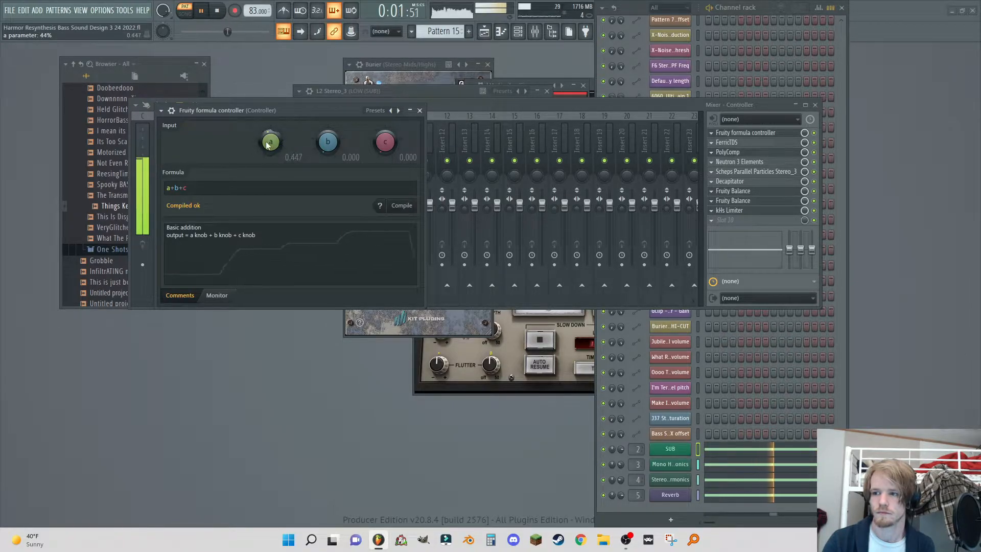
scroll(269, 145, "down", 12)
scroll(266, 145, "down", 3)
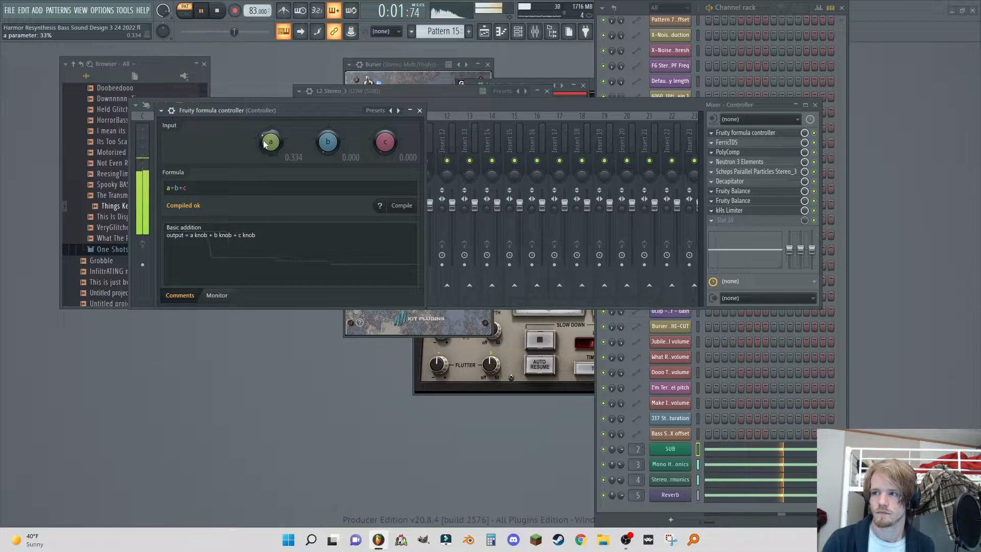
mouse_move(265, 145)
left_mouse_down()
mouse_move(266, 93)
mouse_move(263, 158)
left_mouse_up()
key("space")
View the Harmor instruments of the SUB, Mono Higher Harmonics, Stereo Higher Harmonics and Reverb channels one after another.
left_click_drag(272, 111, 503, 71)
left_click(669, 464)
left_click(668, 464)
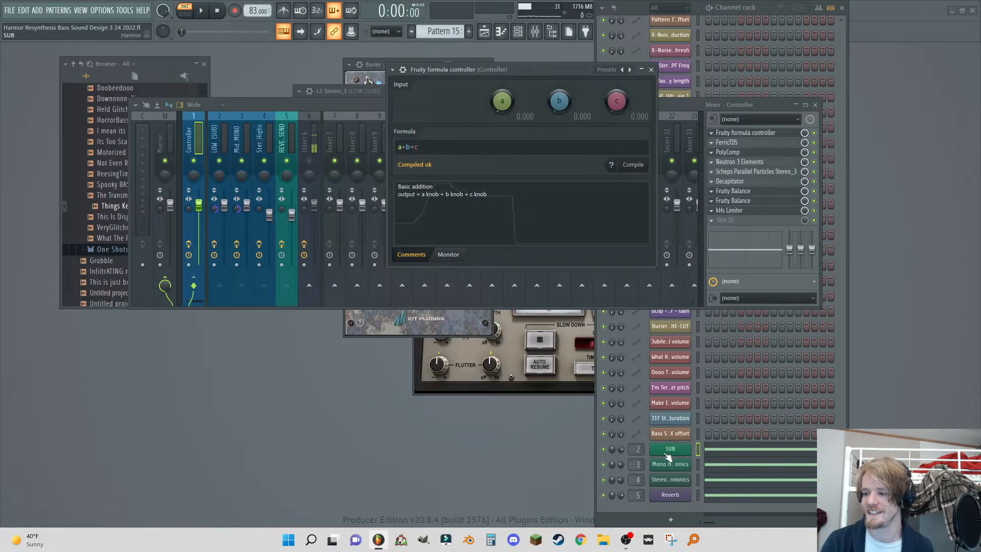
left_click(646, 8)
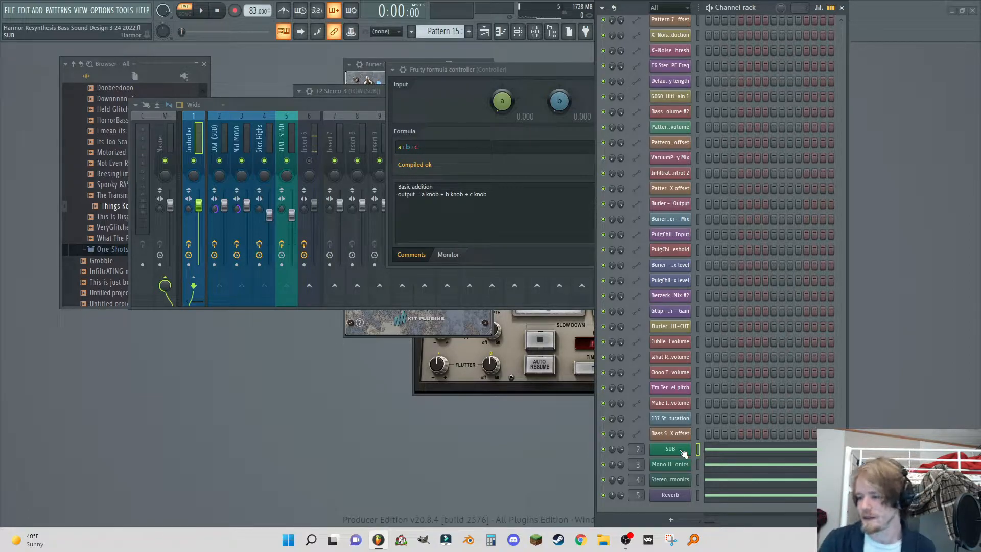
left_click(683, 454)
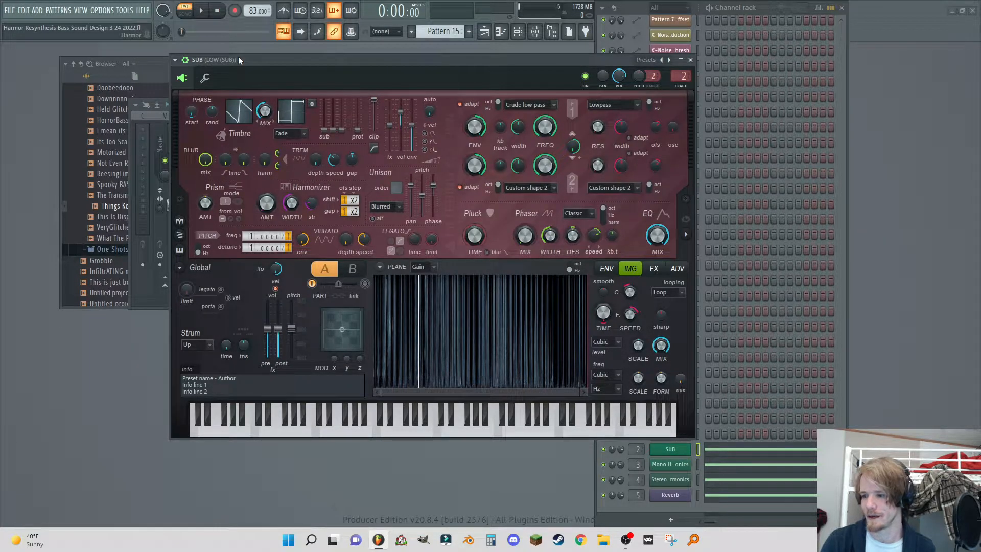
left_click(665, 464)
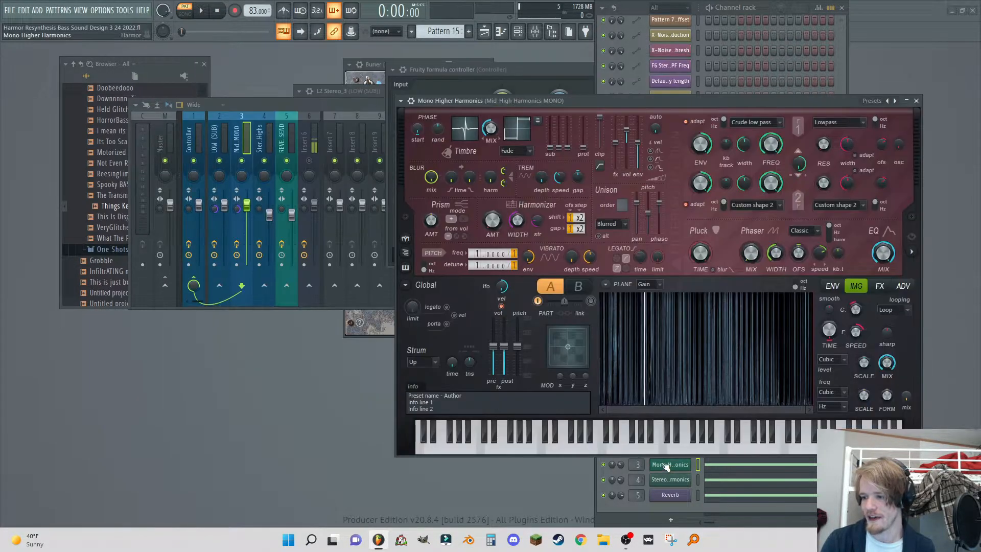
left_click(670, 479)
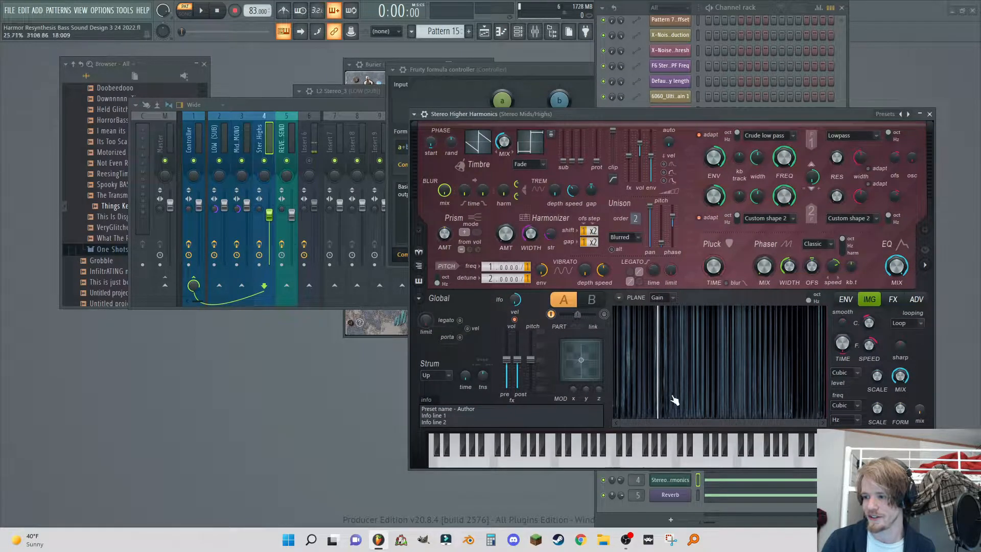
left_click(670, 495)
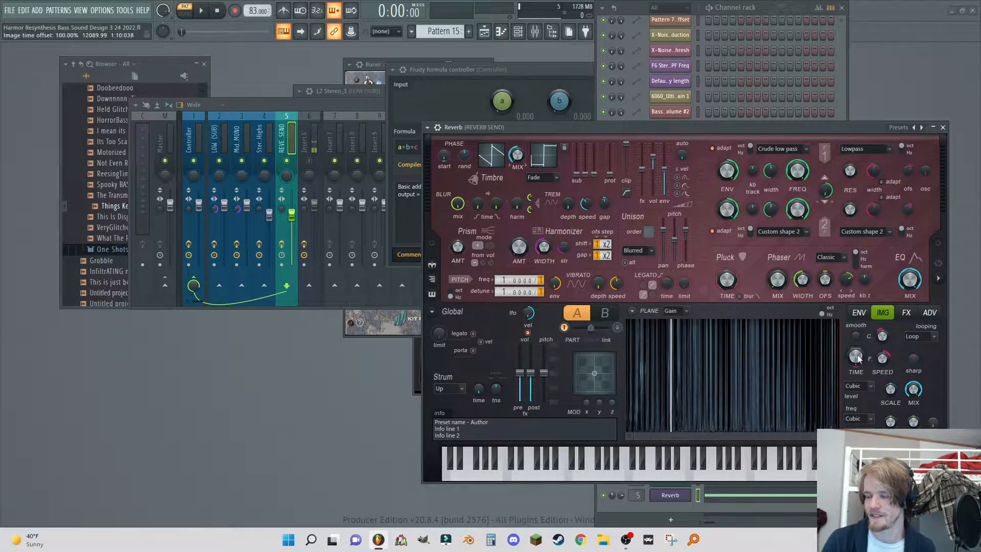
Close the Reverb, Stereo Higher Harmonics and Mono Higher Harmonics instrument windows.
left_click(670, 495)
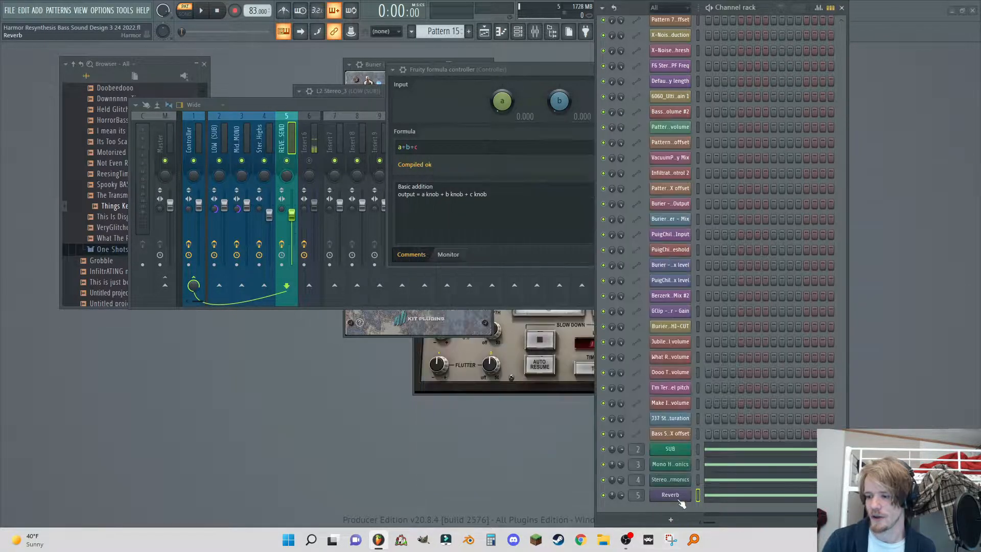
left_click(670, 480)
left_click(670, 480)
left_click(670, 464)
left_click(670, 464)
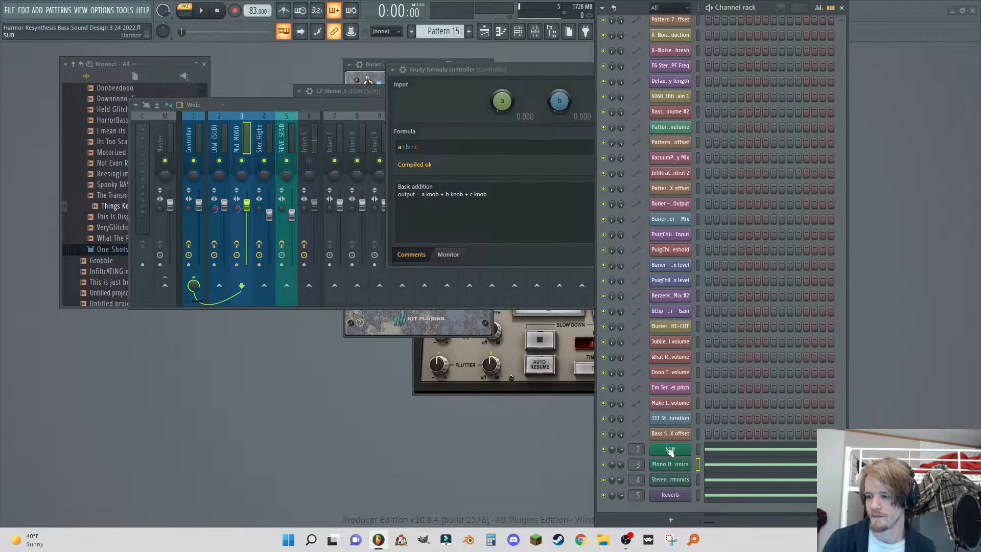
Examine the SUB instrument's Timbre 1 harmonic level envelope, with a close view of its lowest harmonics.
left_click(670, 450)
left_click_drag(317, 61, 235, 8)
left_click(525, 215)
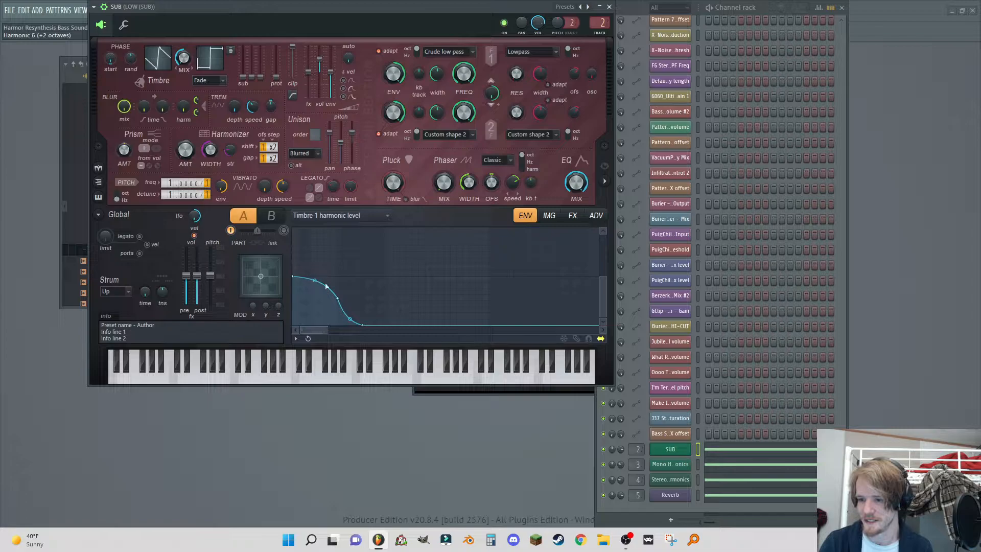
mouse_move(325, 332)
left_mouse_down()
mouse_move(669, 332)
mouse_move(308, 331)
left_mouse_up()
Mute the Mid MONO, Ster Highs and REVE SEND mixer tracks and play the pattern with the LOW (SUB) layer alone.
left_click(638, 8)
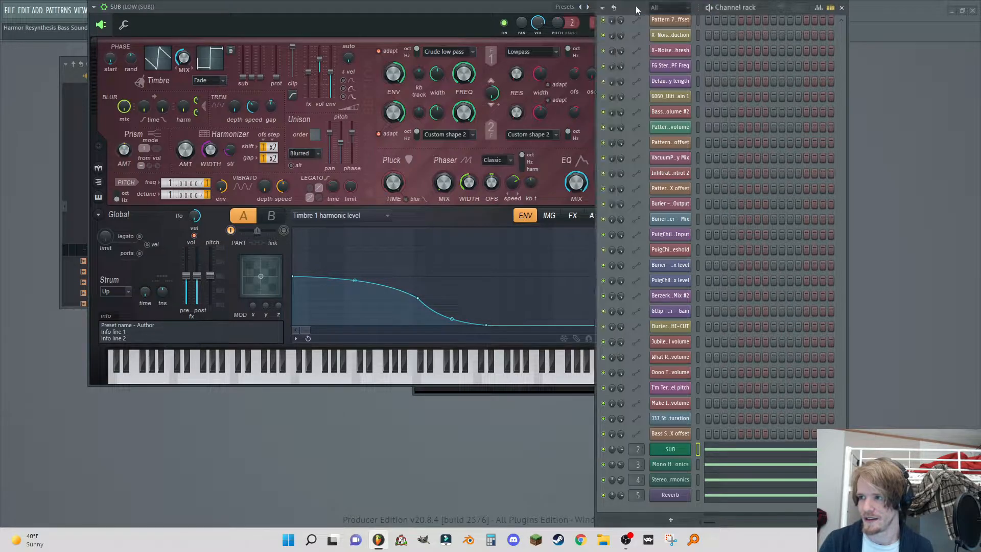
left_click_drag(224, 5, 284, 126)
left_click(537, 32)
left_click(242, 160)
left_click(265, 161)
left_click(287, 161)
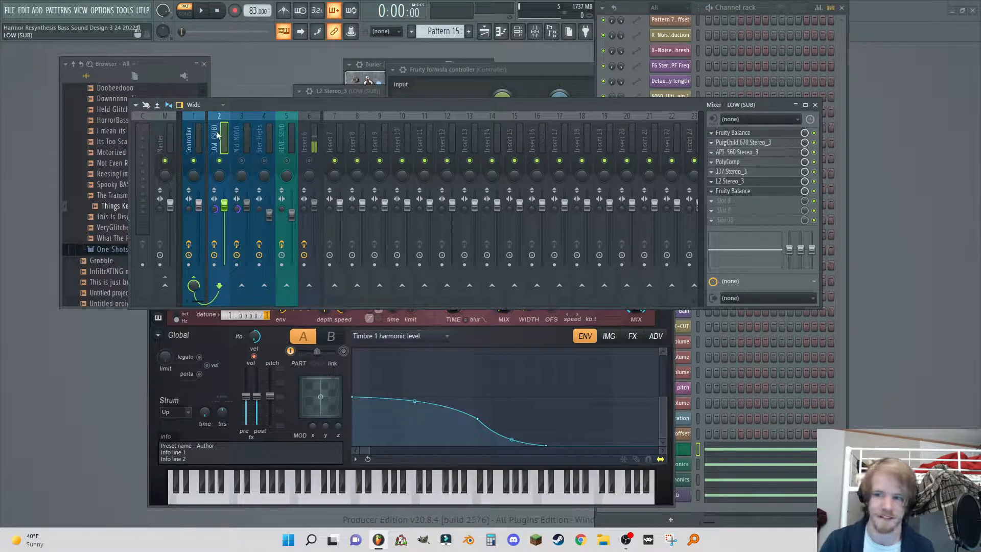
left_click(201, 10)
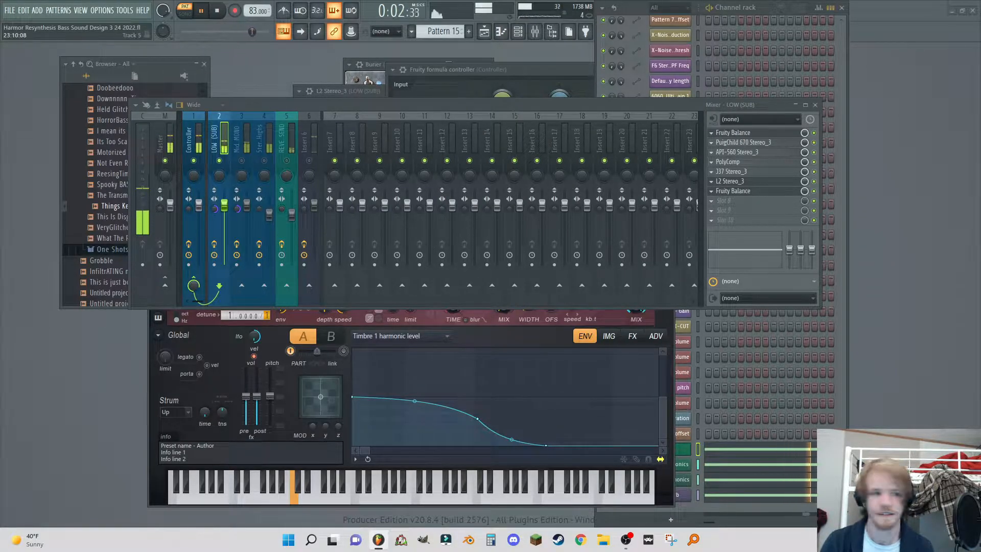
View the Fruity Balance and PuigChild 670 effects on the LOW (SUB) mixer track.
left_click(734, 133)
left_click_drag(237, 64, 415, 264)
left_click(740, 142)
left_click_drag(402, 112, 478, 85)
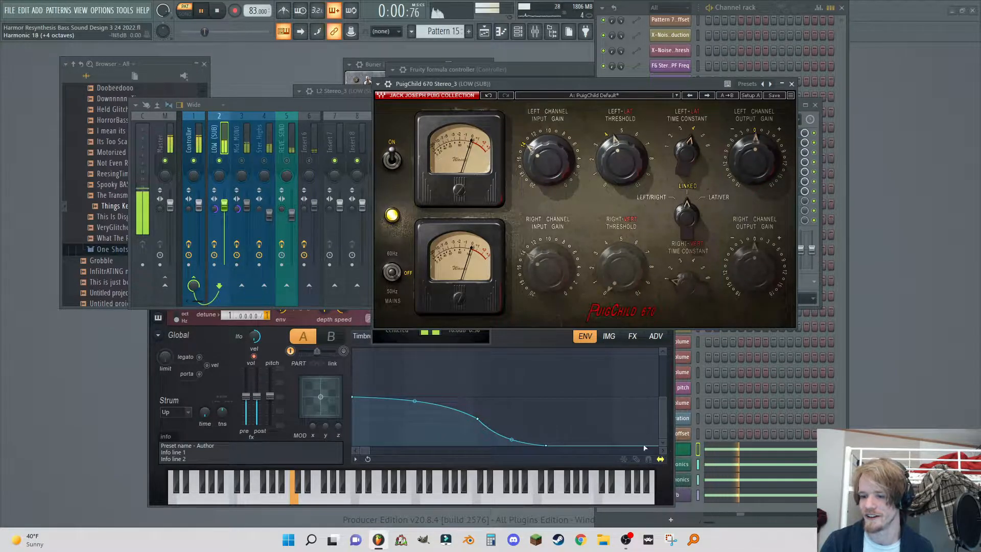
Place the Controller track's formula controller beside the PuigChild 670 and sweep its a knob during playback.
left_click(191, 141)
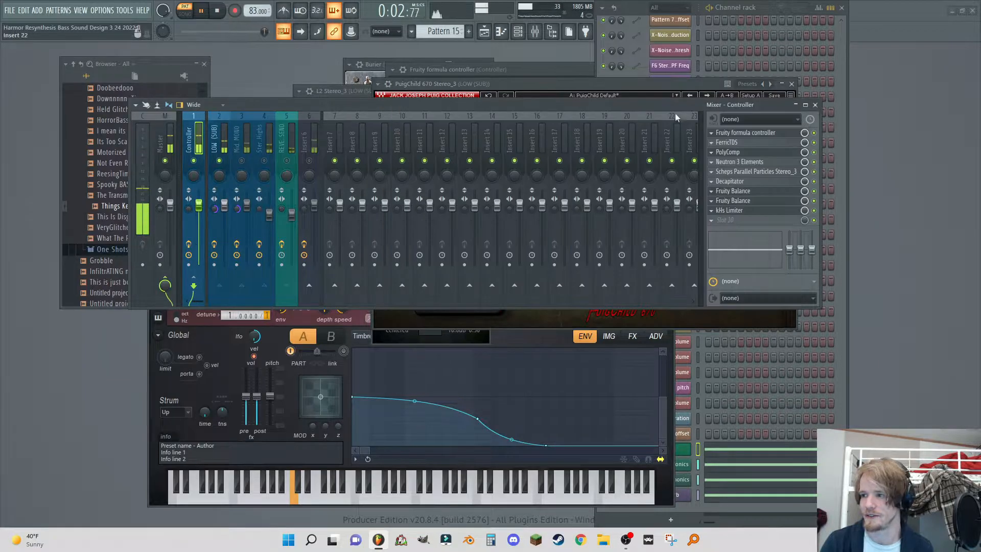
left_click(746, 133)
left_click_drag(505, 76, 204, 99)
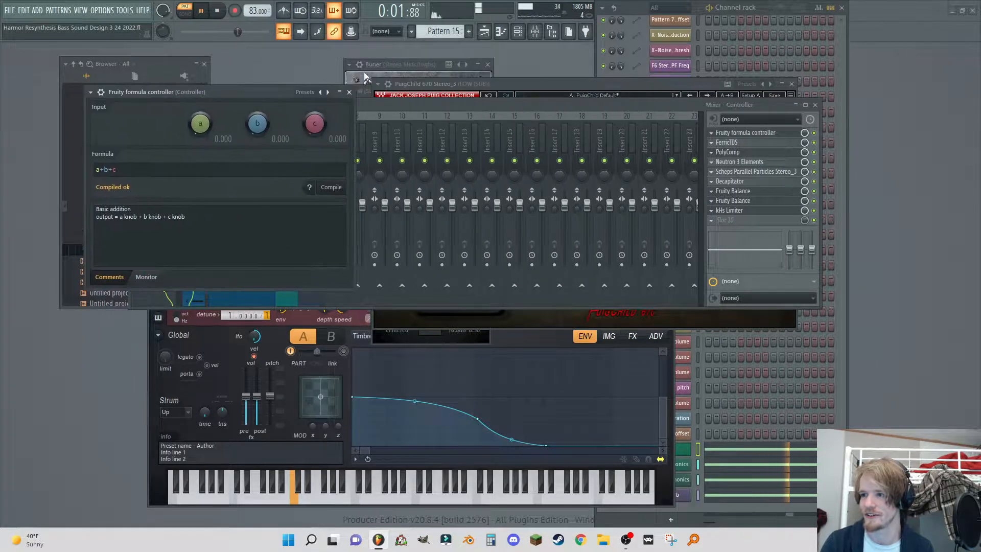
left_click_drag(474, 80, 595, 68)
mouse_move(199, 124)
left_mouse_down()
mouse_move(200, 104)
mouse_move(200, 113)
left_mouse_up()
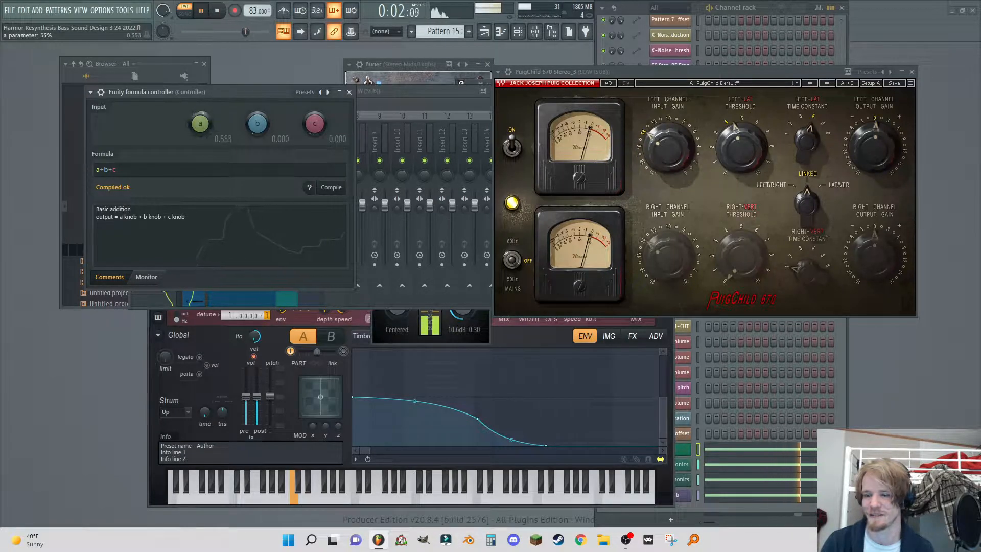
Replace the PuigChild 670 window with the LOW (SUB) track's API-560 equalizer, inspect its 500 and 250 Hz bands, and close it.
left_click(912, 71)
left_click(736, 152)
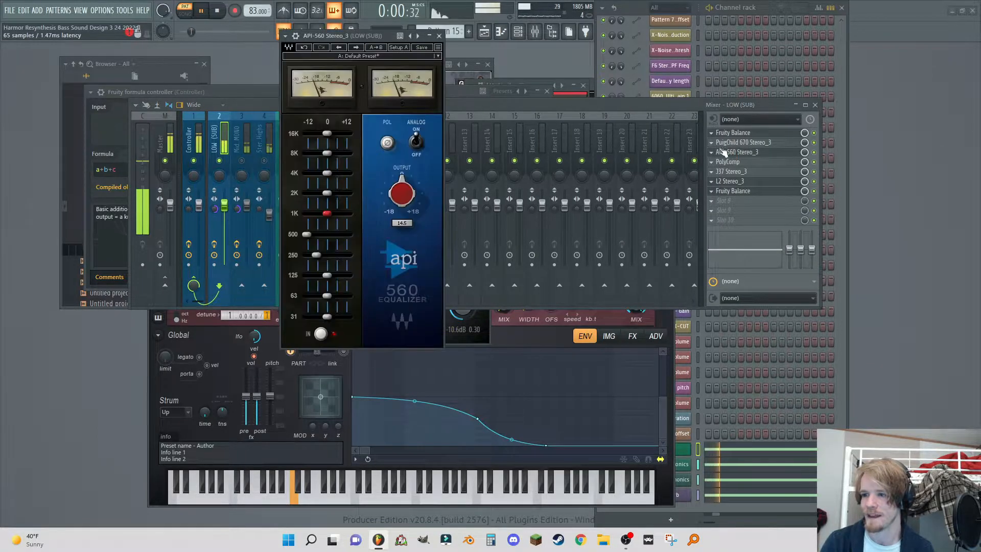
left_click_drag(312, 35, 500, 52)
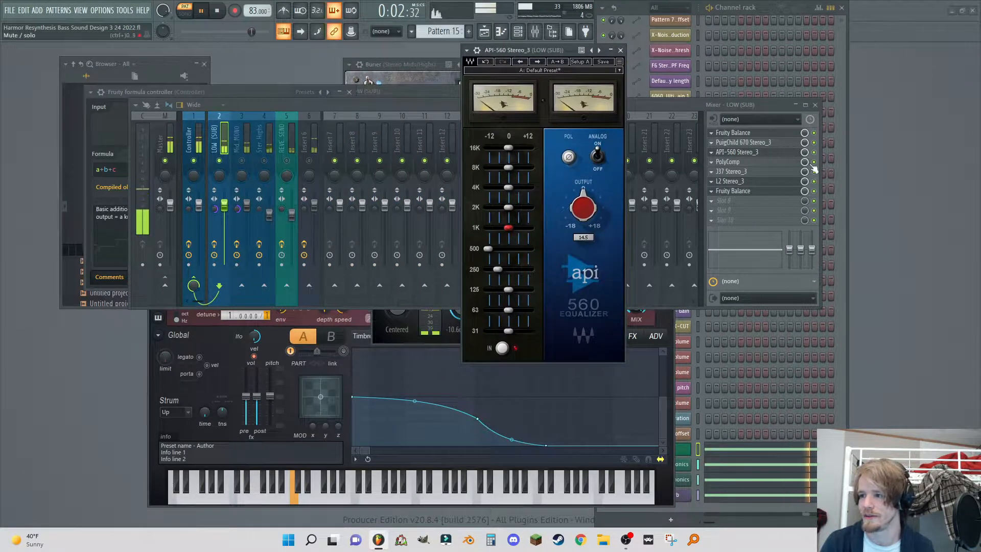
mouse_move(486, 250)
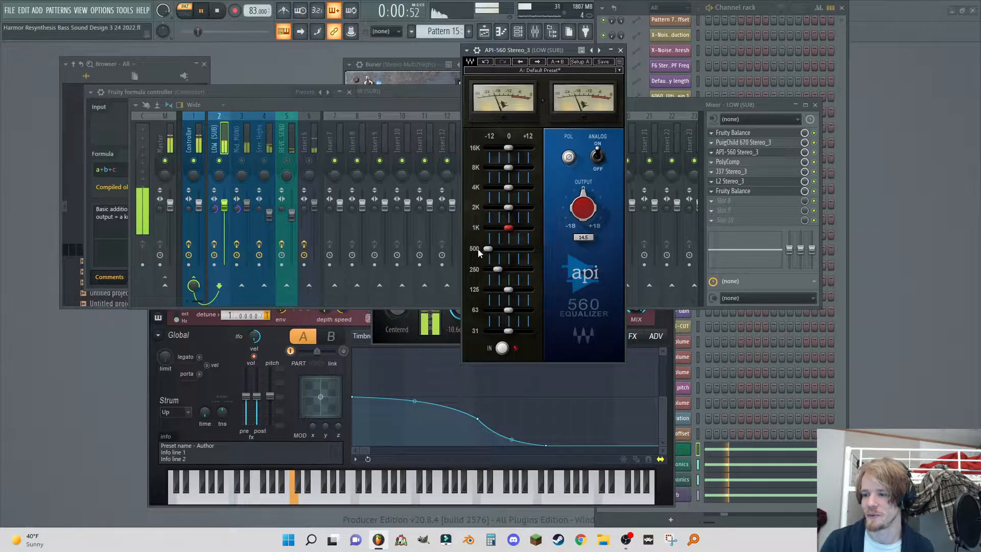
mouse_move(495, 268)
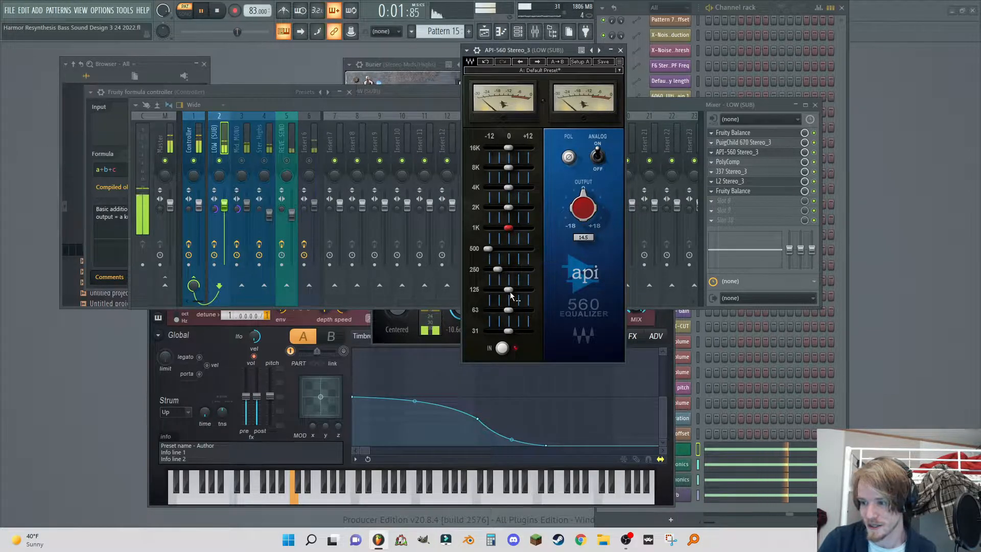
left_click(620, 50)
Inspect the PolyComp multiband compressor settings on the LOW (SUB) track and close the plugin.
left_click(728, 162)
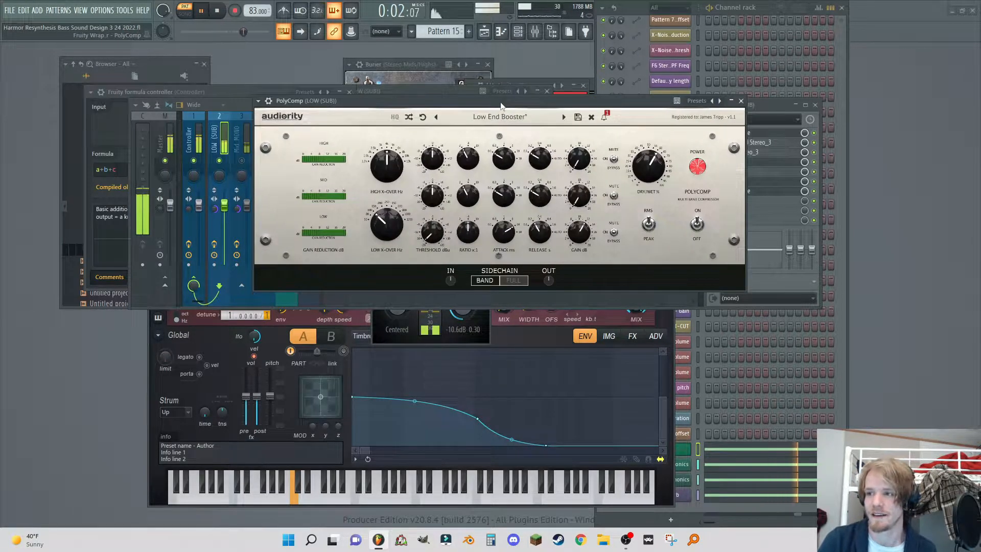
left_click_drag(501, 105, 494, 119)
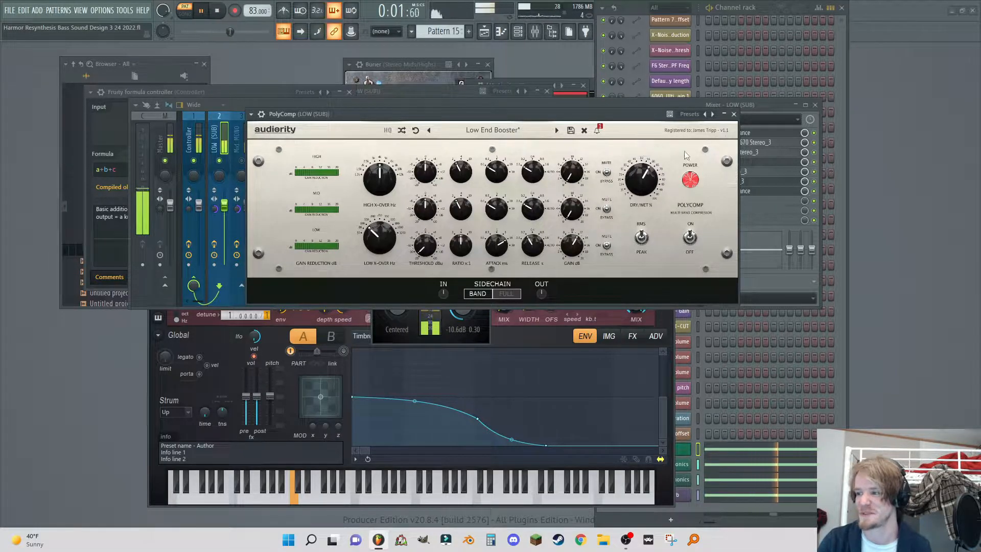
left_click(734, 114)
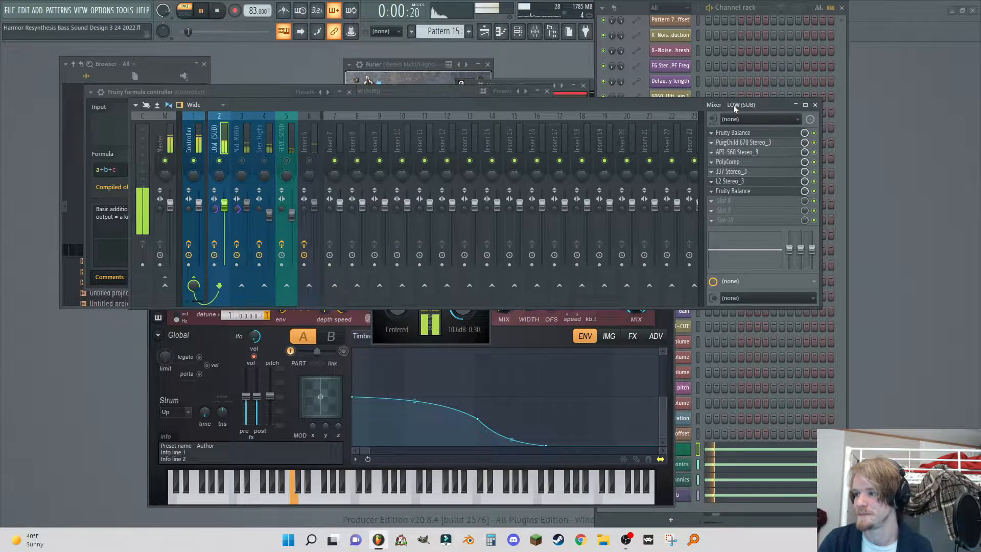
Inspect the J37 tape and L2 Ultramaximizer settings on the LOW (SUB) track, closing each plugin after viewing.
left_click(731, 171)
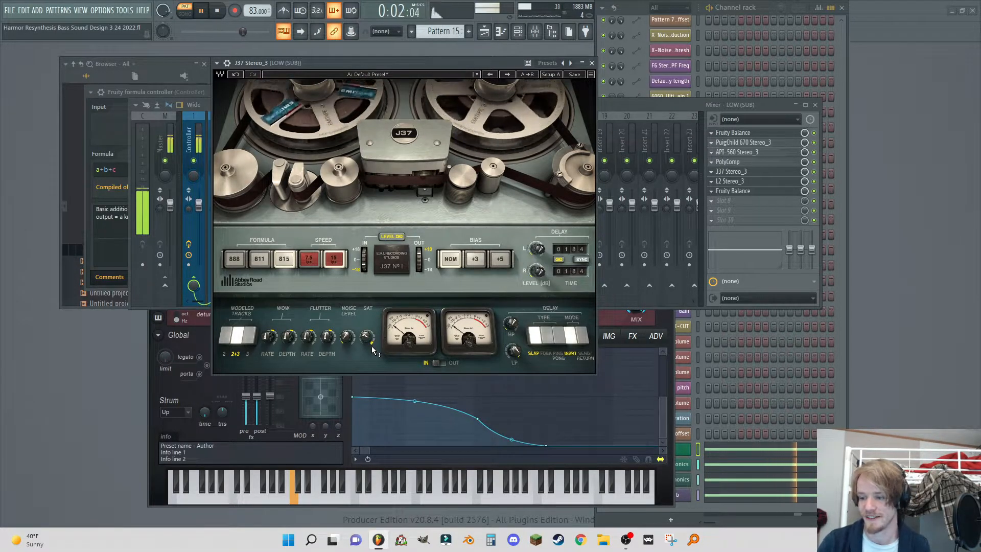
mouse_move(371, 341)
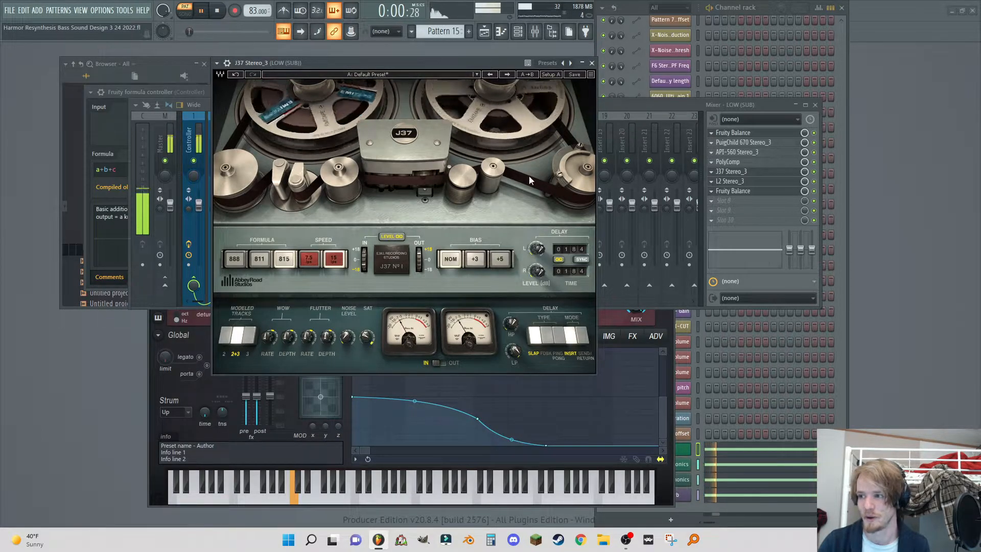
left_click(593, 63)
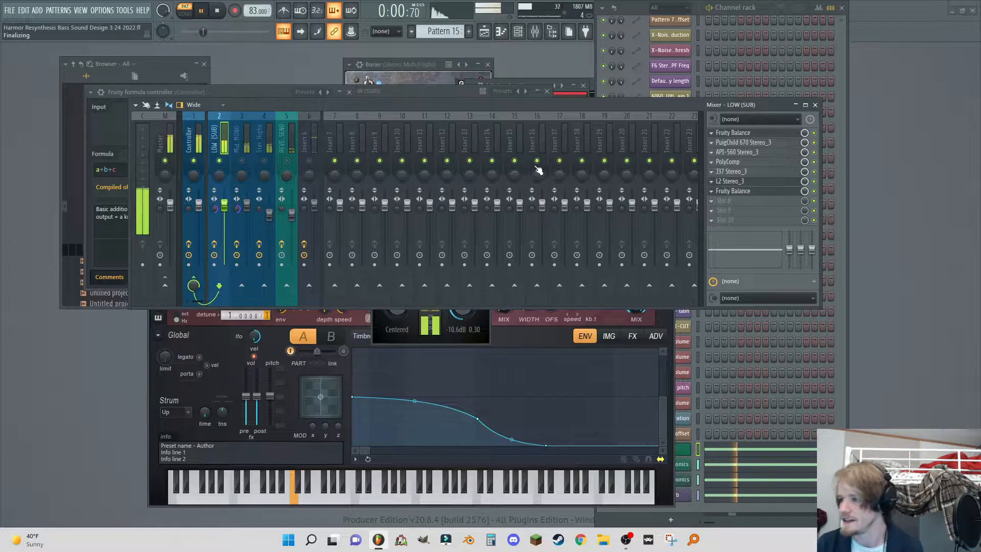
left_click(731, 181)
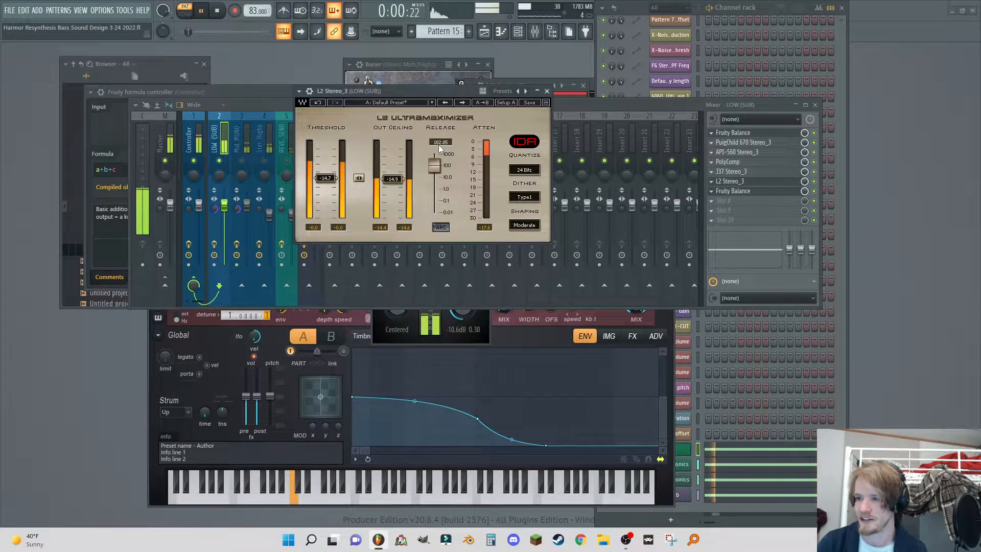
left_click(547, 91)
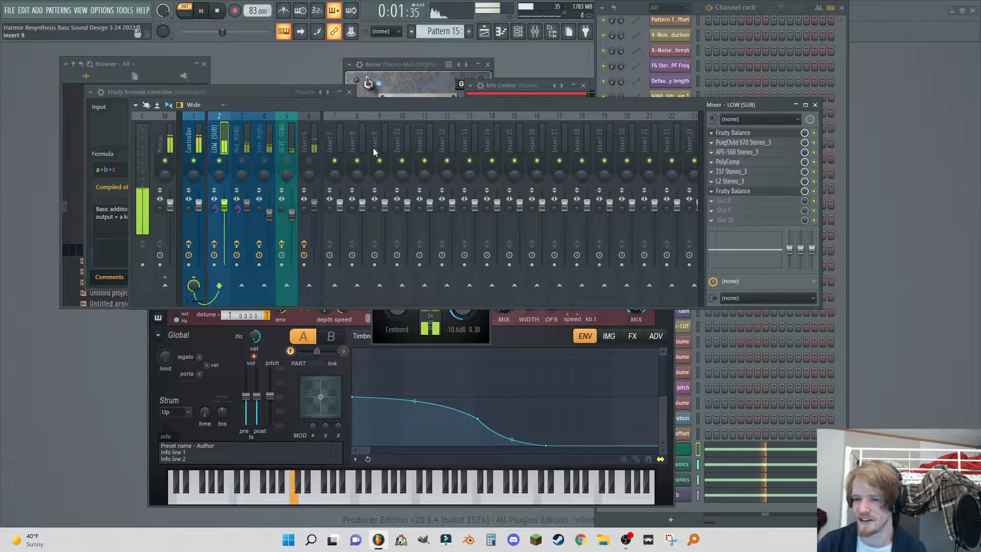
Play the soloed mid mono layer and sweep the Controller track's formula controller a knob up and down, ending at about 0.73.
key("space")
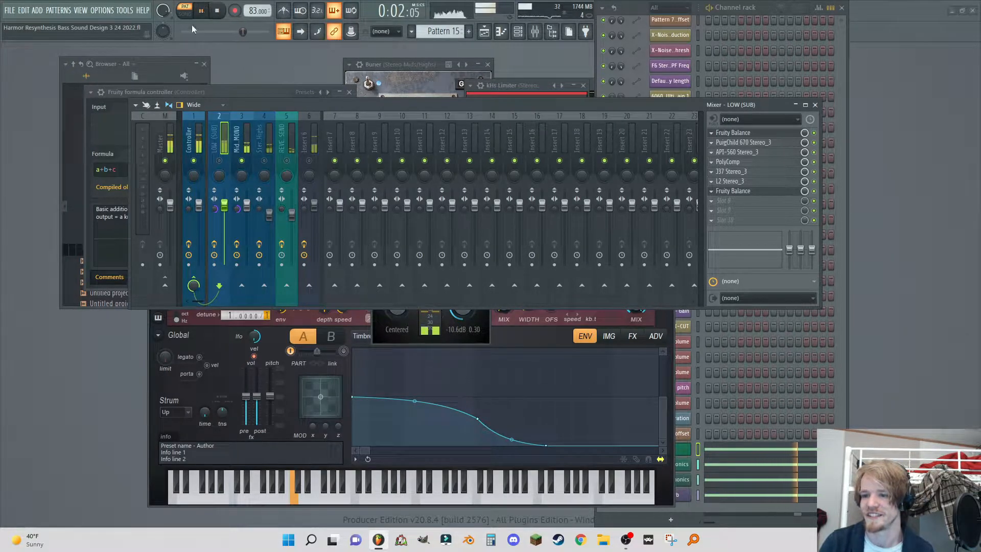
left_click(200, 123)
left_click(746, 134)
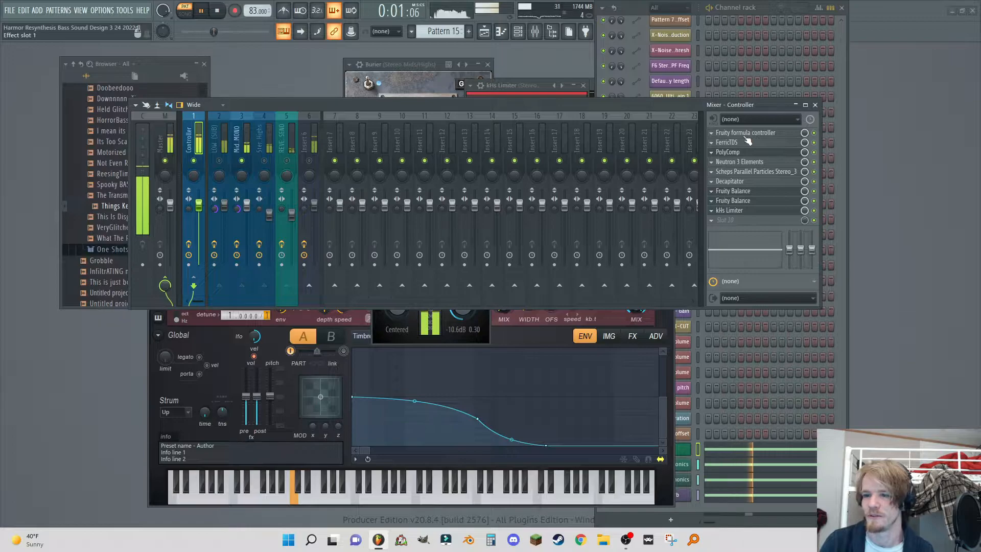
left_click(747, 134)
scroll(206, 128, "up", 8)
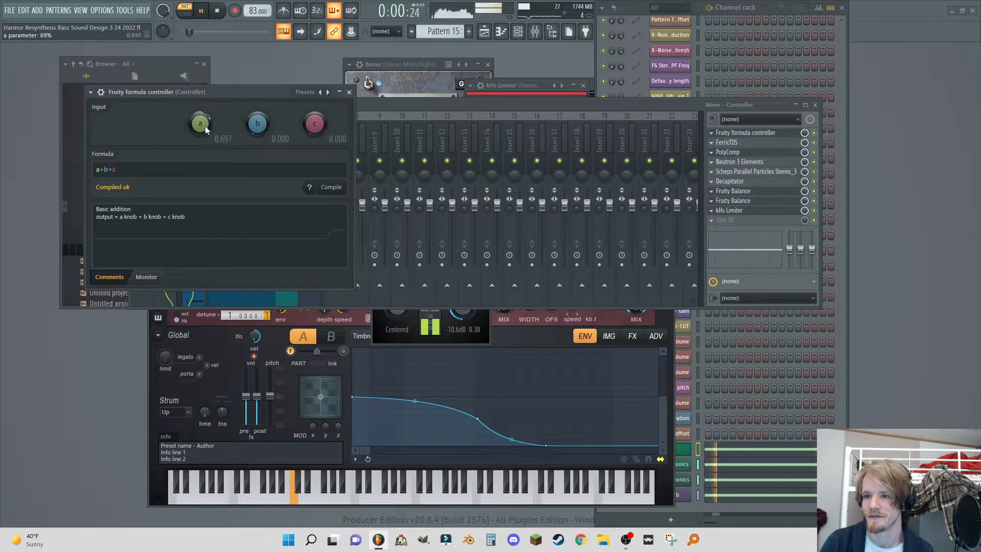
scroll(205, 127, "down", 10)
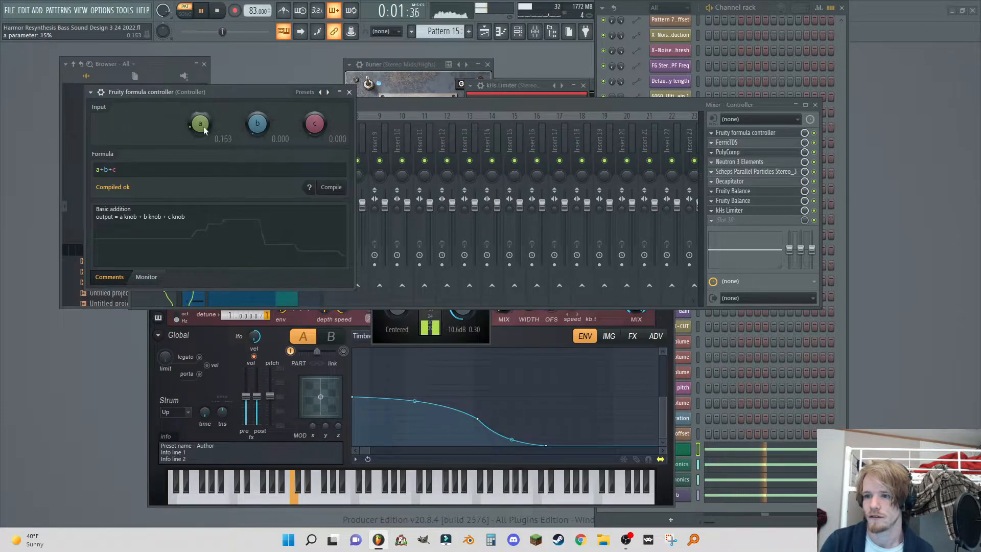
scroll(200, 124, "up", 5)
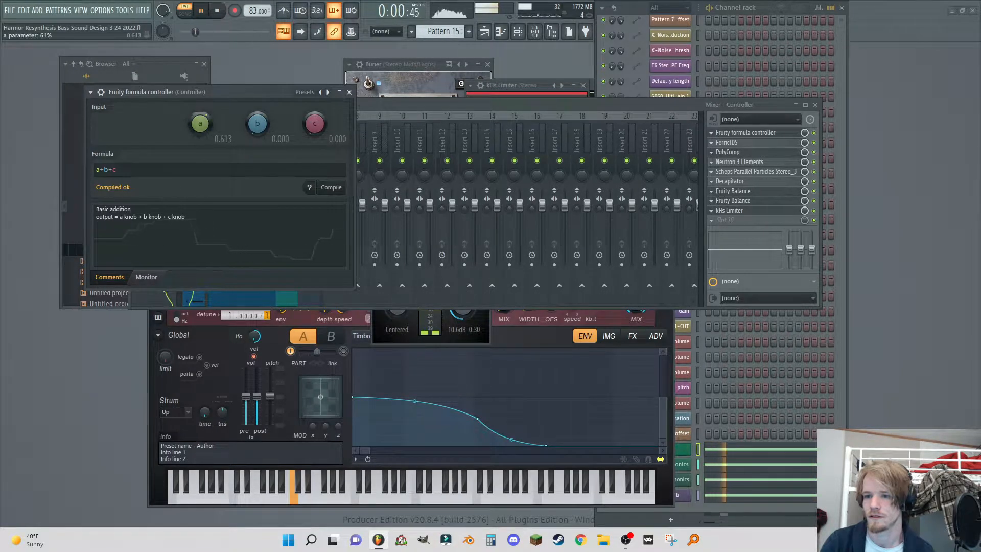
scroll(203, 127, "up", 1)
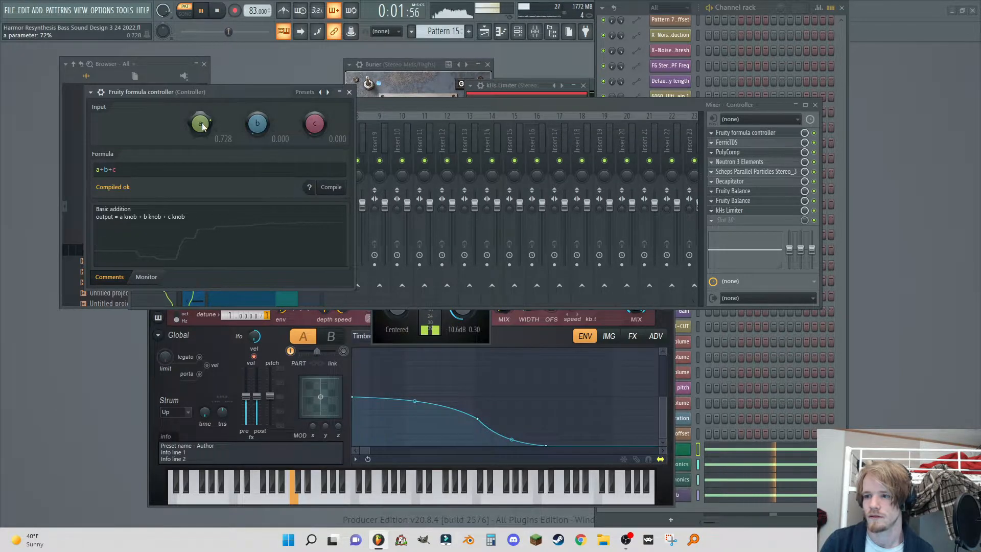
Select the Mid-High Harmonics MONO mixer track and inspect the equalizer curve in its Neutron 3 Elements plugin.
left_click(278, 336)
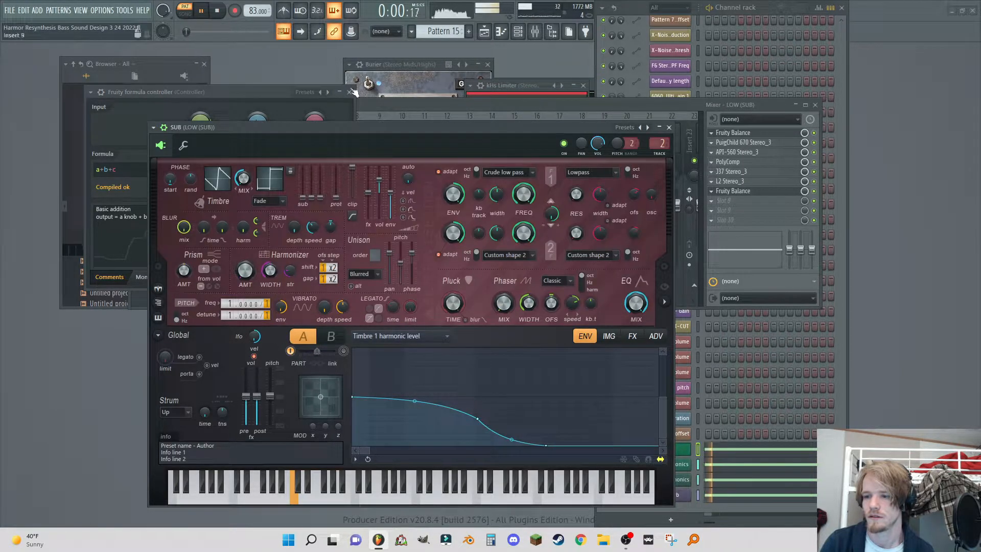
left_click(691, 107)
left_click(238, 140)
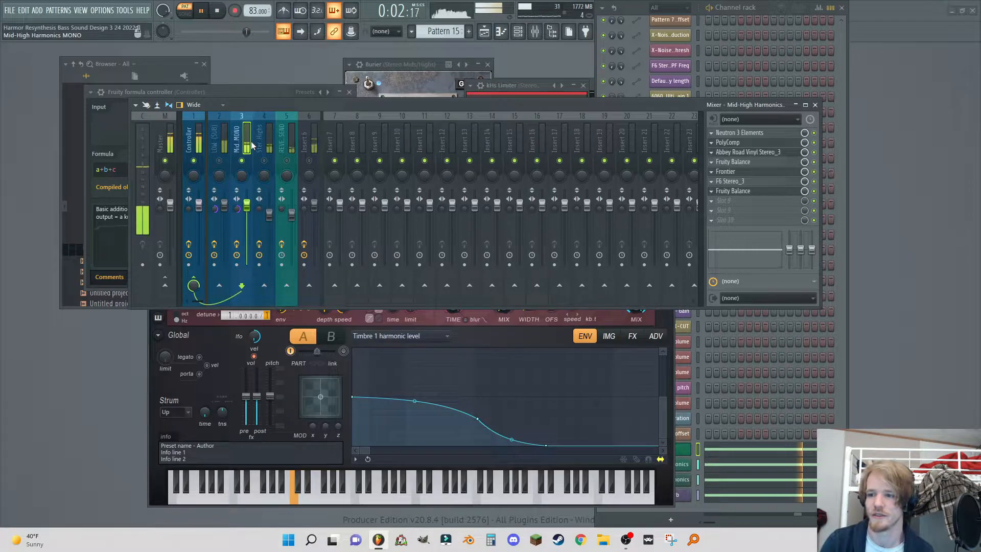
left_click(746, 134)
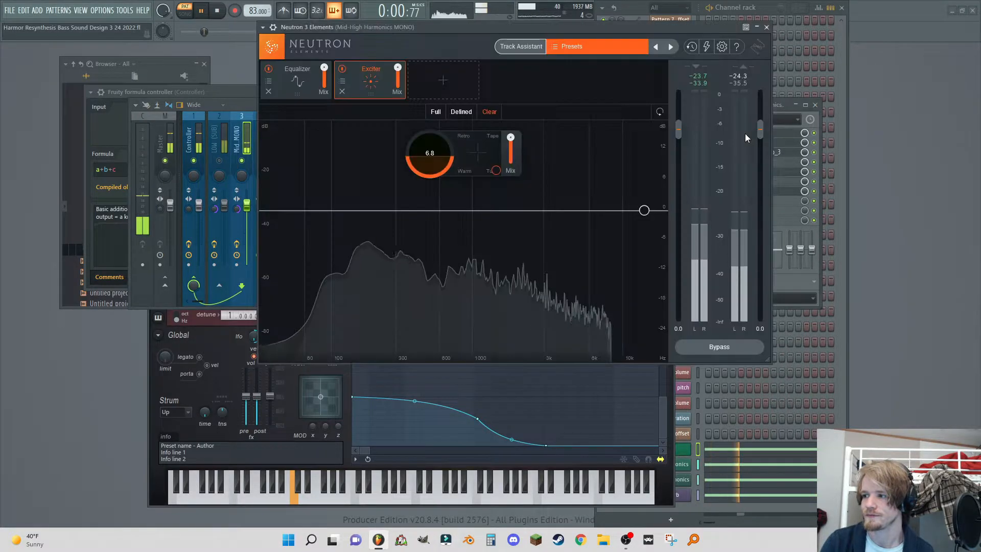
left_click(293, 78)
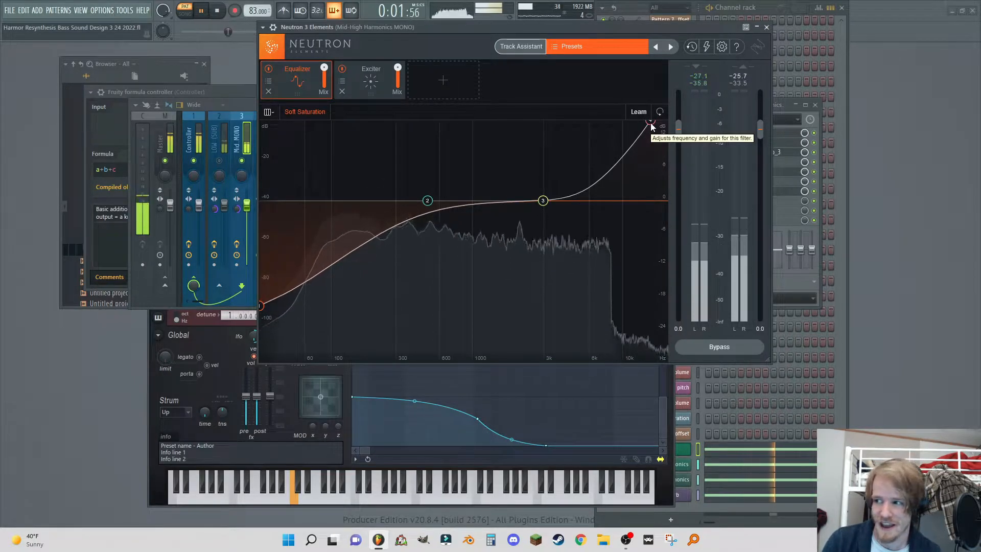
Inspect Neutron's exciter, audition its character between Warm and Tube, restore it to Tube, and close the plugin.
left_click(376, 75)
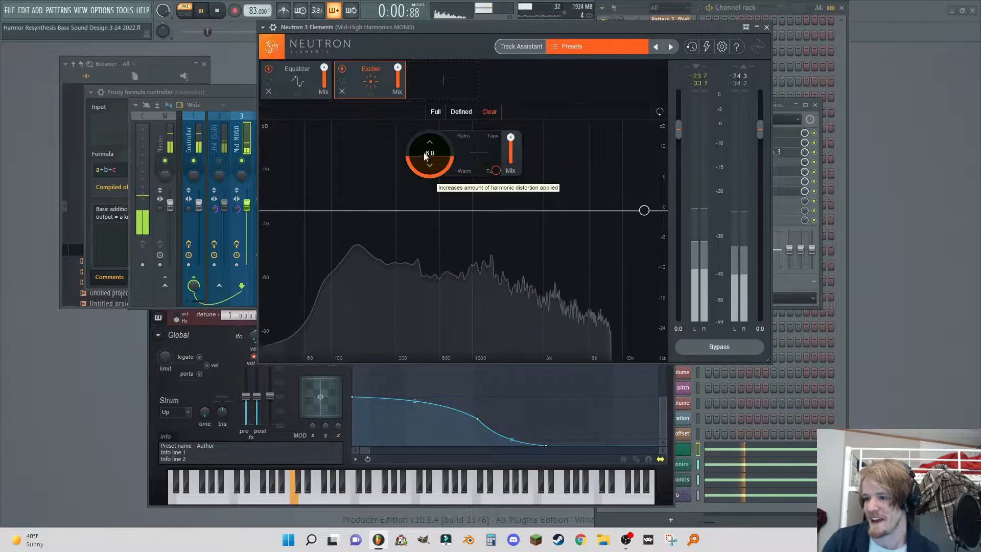
left_click(495, 171)
left_click_drag(496, 170, 444, 232)
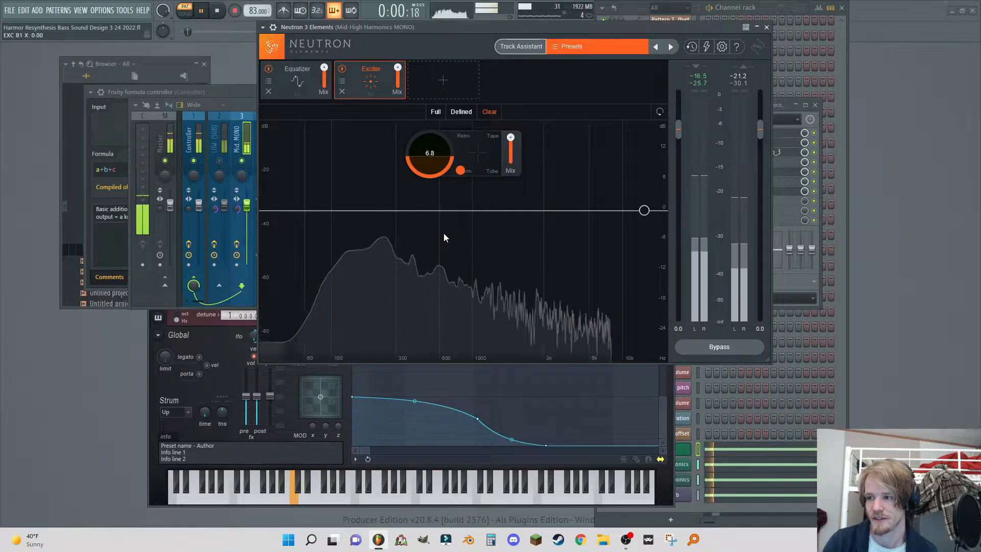
left_click_drag(432, 192, 598, 194)
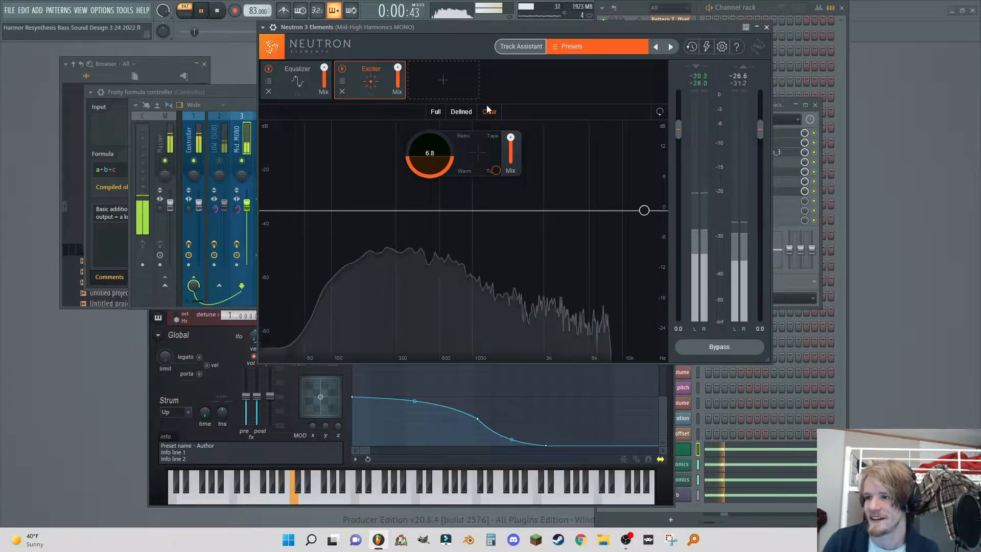
left_click(767, 27)
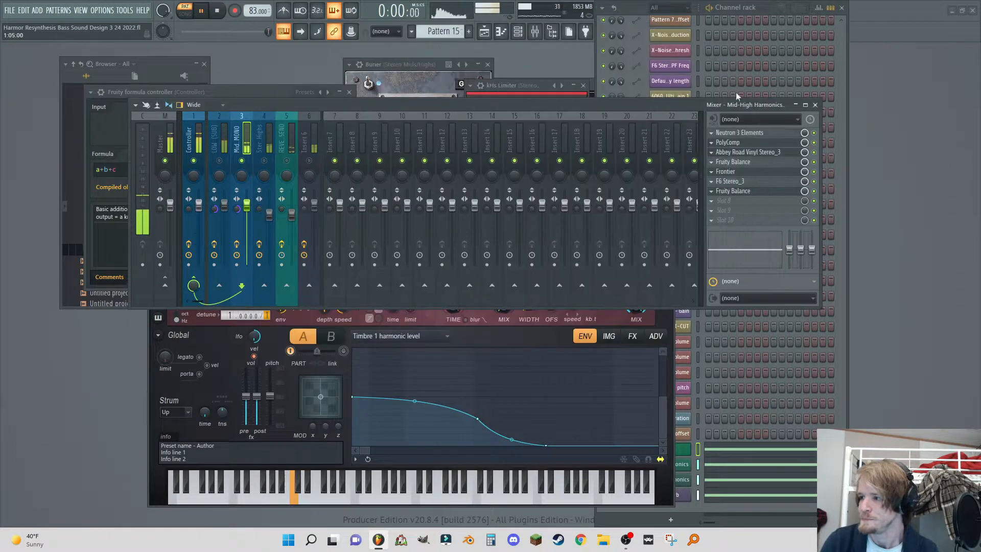
Inspect the PolyComp compressor on the Mid-High Harmonics MONO track and close it.
left_click(728, 142)
left_click_drag(102, 134, 306, 124)
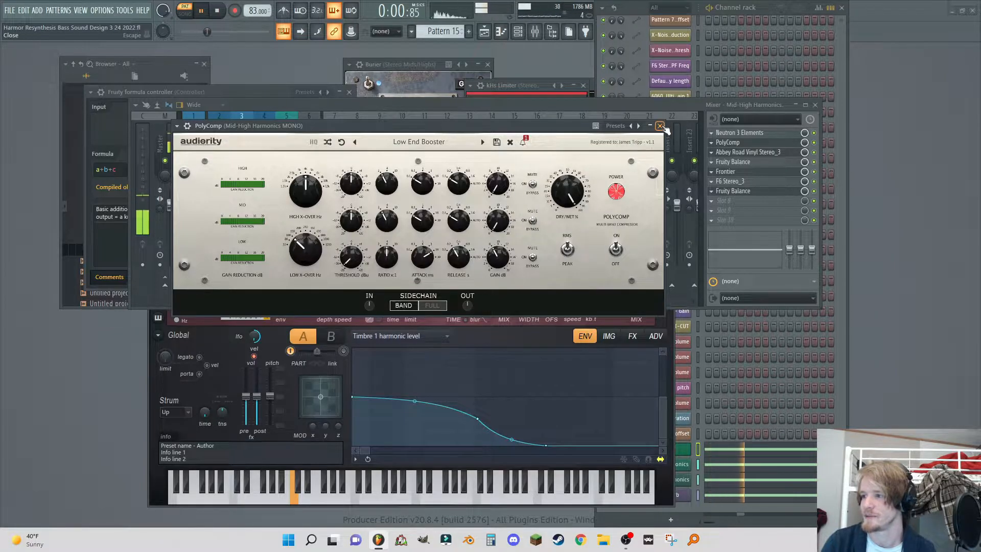
left_click(728, 142)
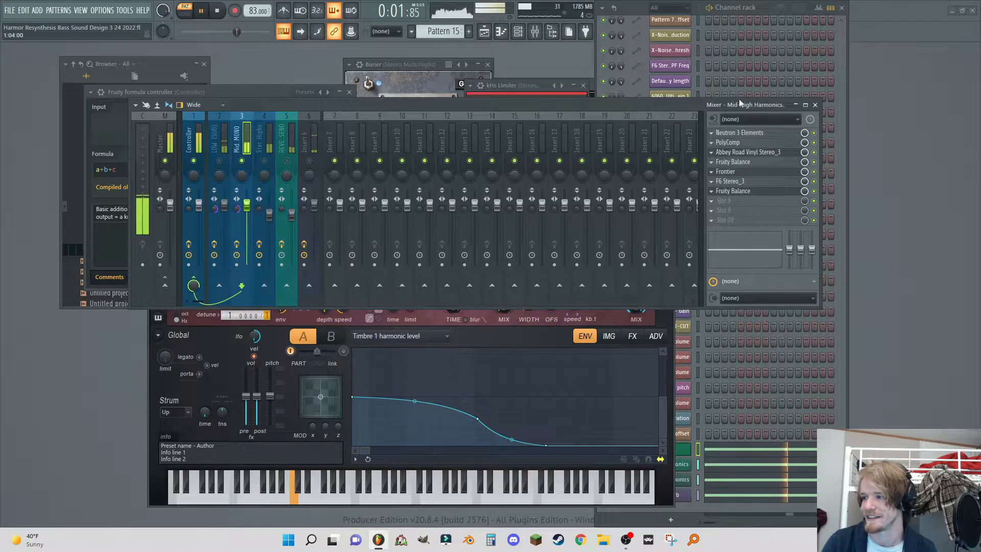
Set Abbey Road Vinyl's drive to about 74 and input to 4.7 dB on the Mid-High Harmonics MONO track, and close the plugin.
left_click(736, 151)
left_click_drag(555, 89, 427, 58)
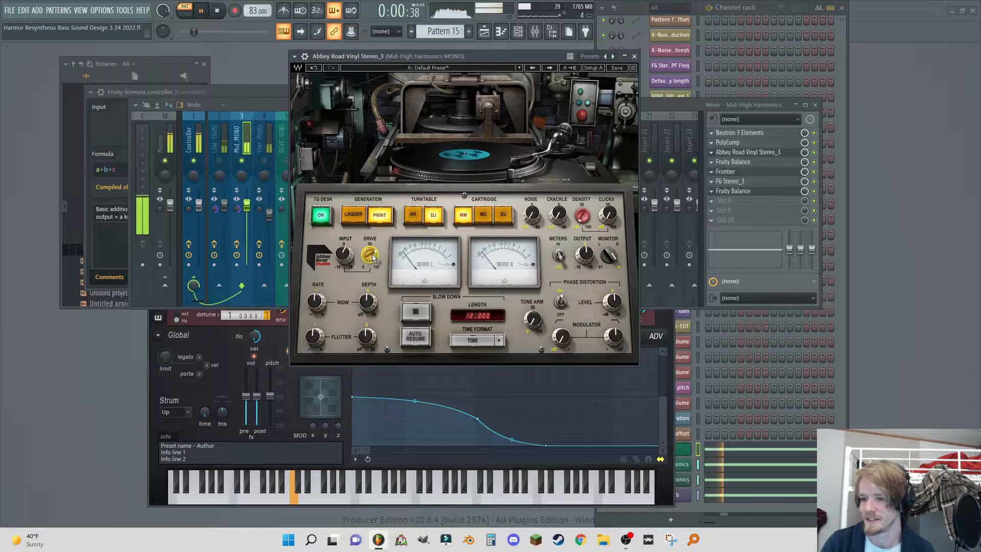
mouse_move(370, 255)
left_mouse_down()
mouse_move(370, 279)
mouse_move(371, 255)
mouse_move(343, 254)
mouse_move(344, 228)
mouse_move(343, 271)
mouse_move(370, 244)
left_mouse_up()
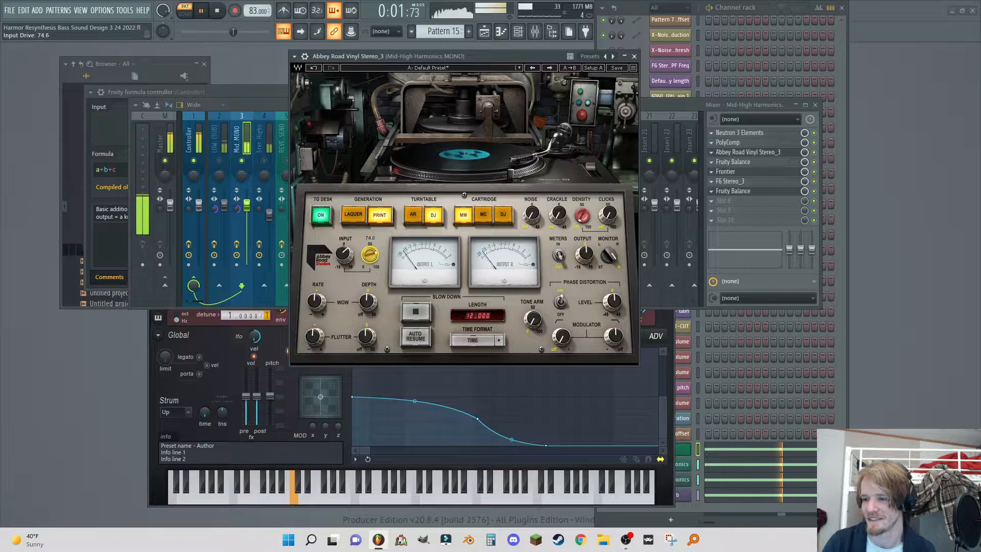
left_click_drag(344, 255, 344, 268)
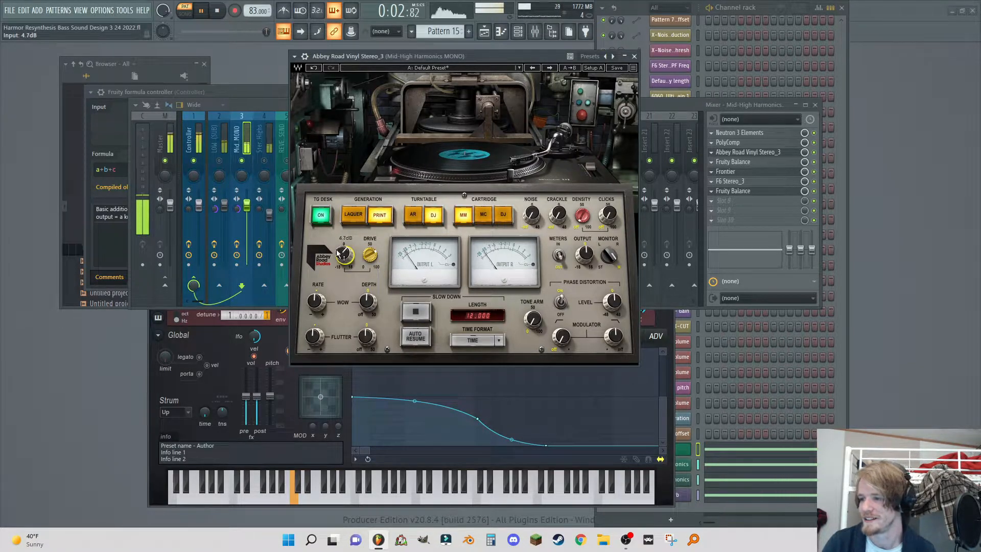
left_click(736, 152)
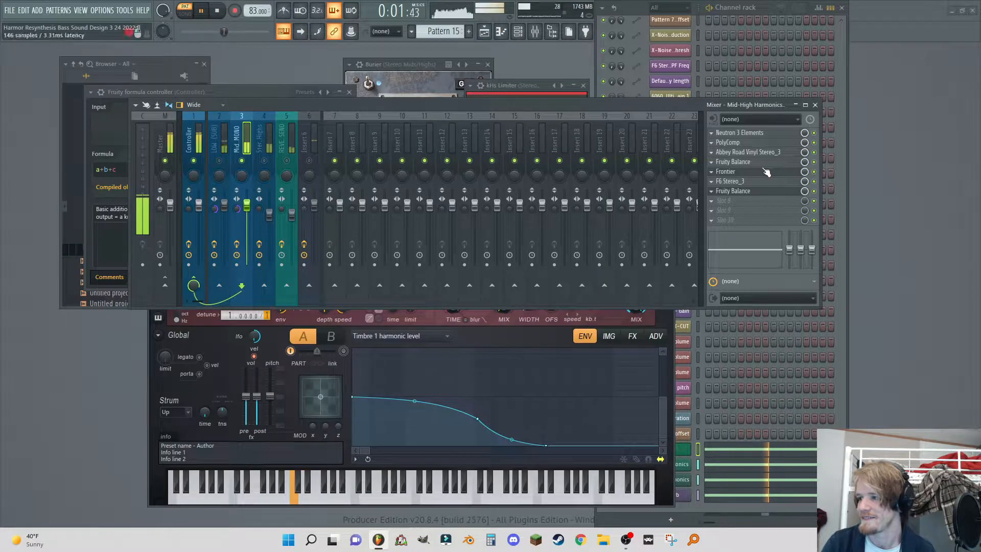
View the first Fruity Balance and the Frontier limiter on the Mid-High Harmonics MONO track, closing each one.
left_click(736, 163)
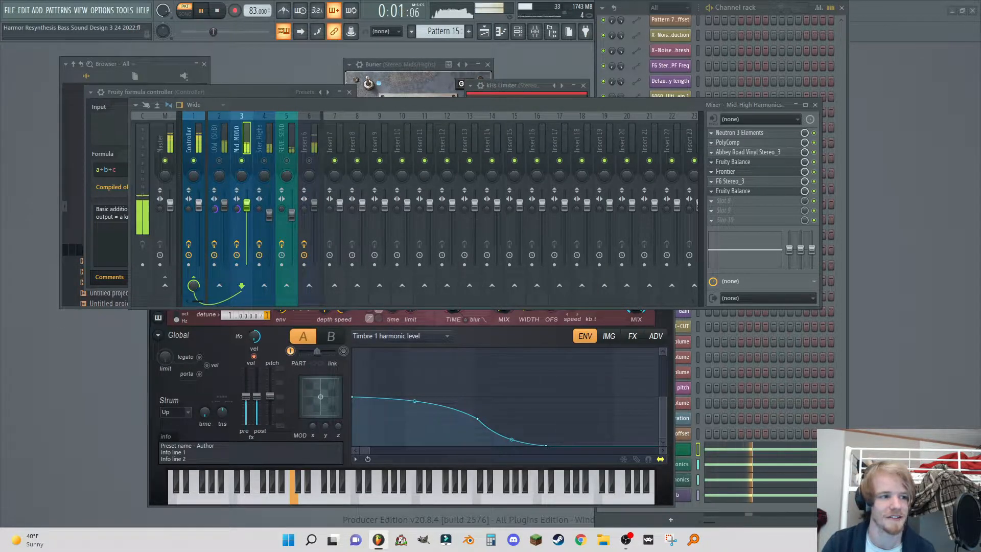
left_click_drag(91, 90, 501, 92)
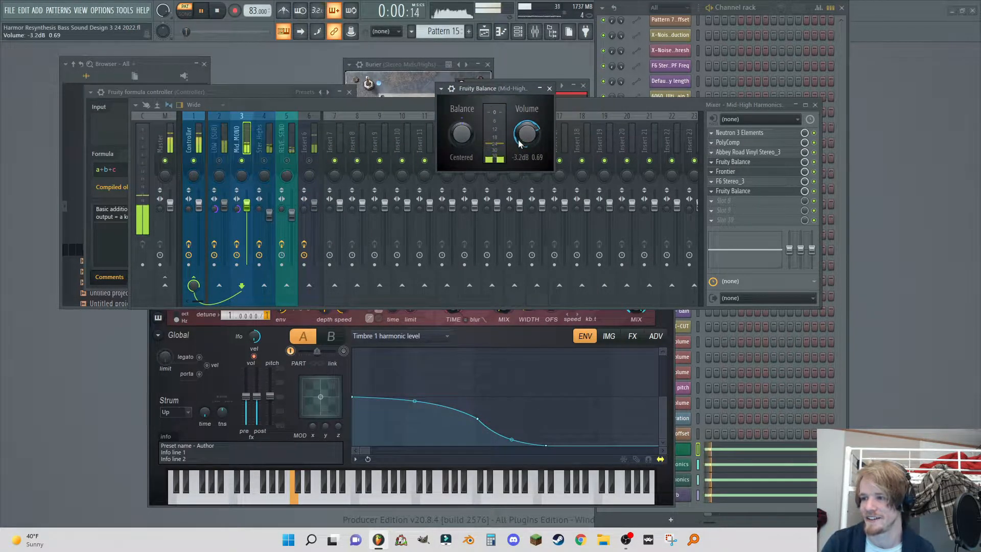
left_click(549, 89)
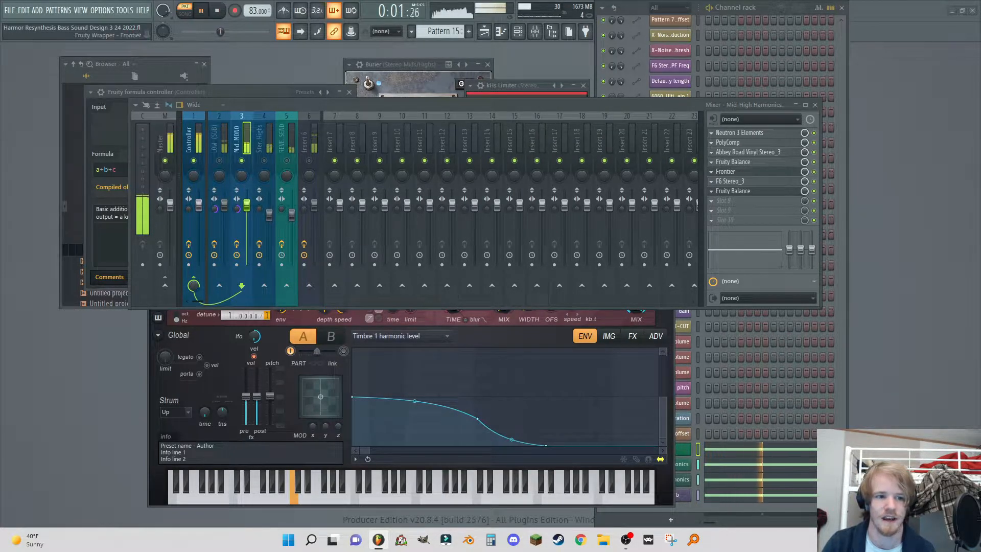
left_click(725, 171)
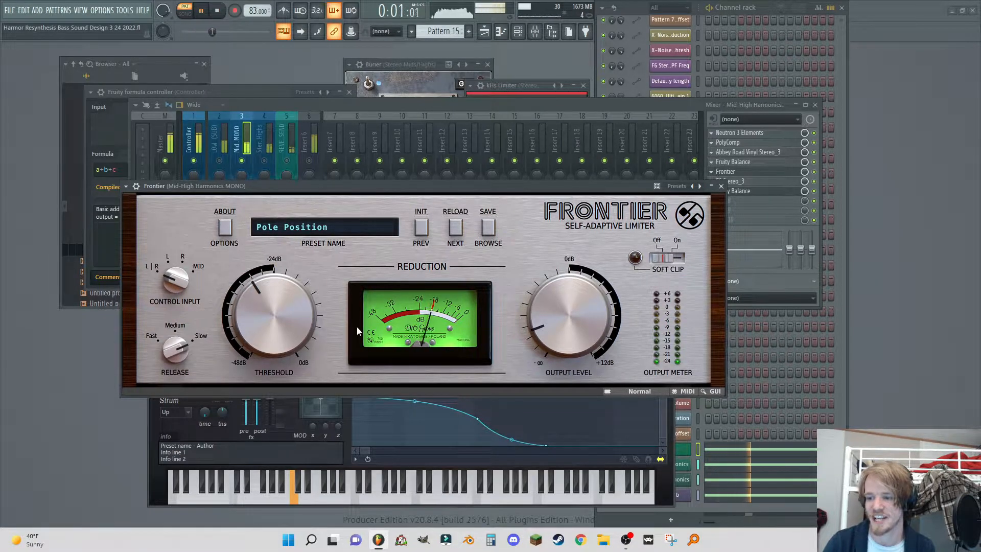
left_click(721, 186)
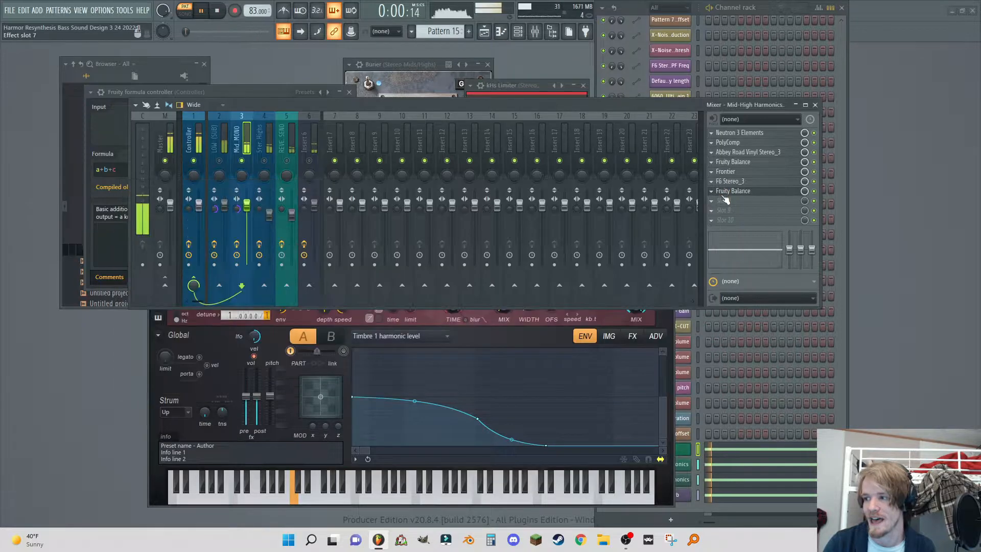
View the final Fruity Balance in the Mid-High Harmonics MONO effect chain and close it.
left_click(736, 192)
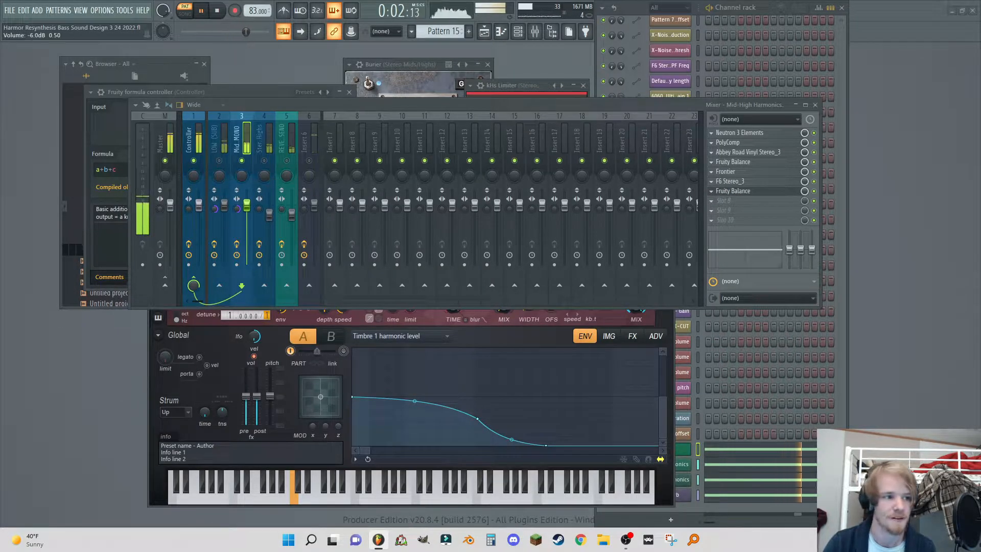
left_click_drag(89, 109, 576, 88)
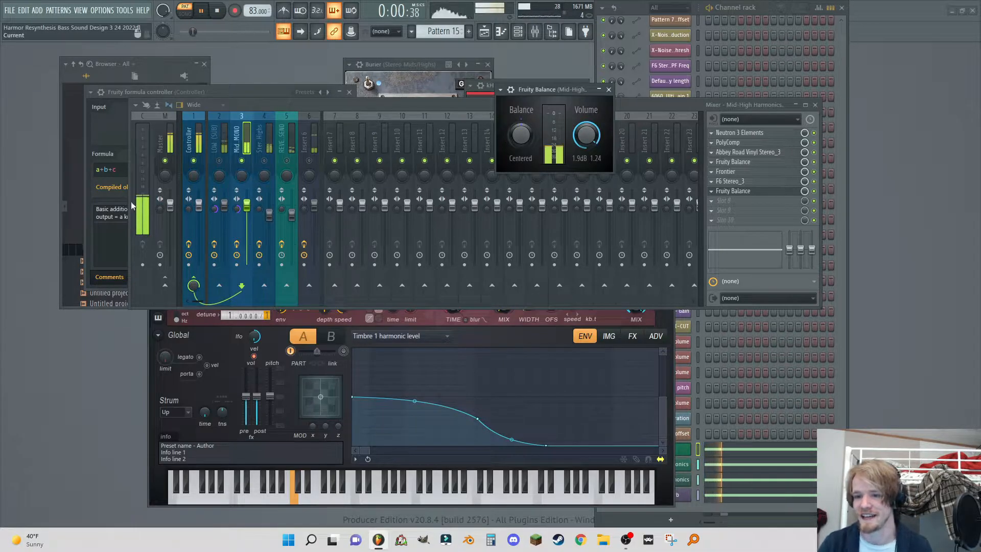
left_click(609, 90)
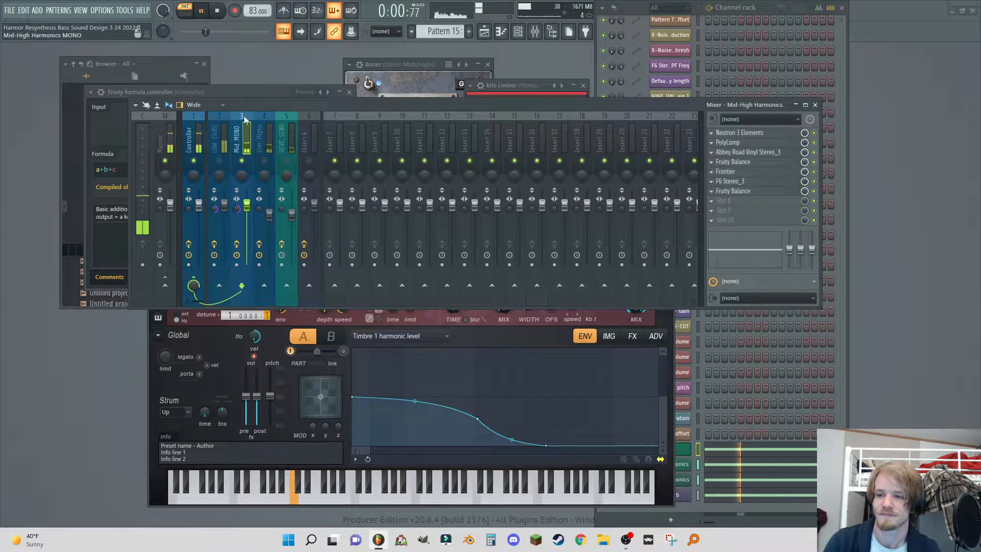
Stop and restart playback, select the Stereo Mids/Highs mixer track, and open the Stereo Higher Harmonics Harmor instrument.
key("space")
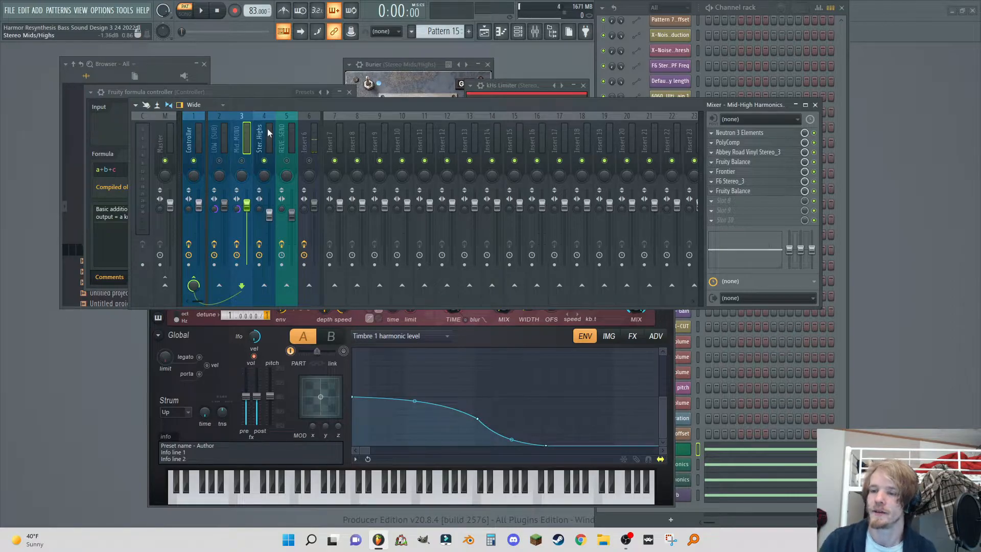
left_click(204, 11)
left_click(627, 8)
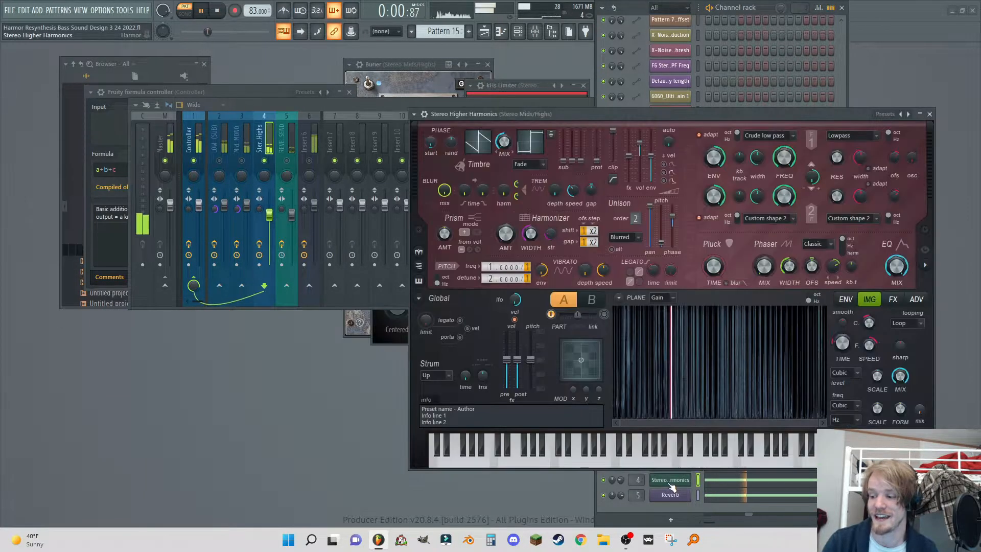
Close the Stereo Higher Harmonics instrument, then view and close Fruity parametric EQ 2 on the Stereo Mids/Highs track.
left_click(670, 479)
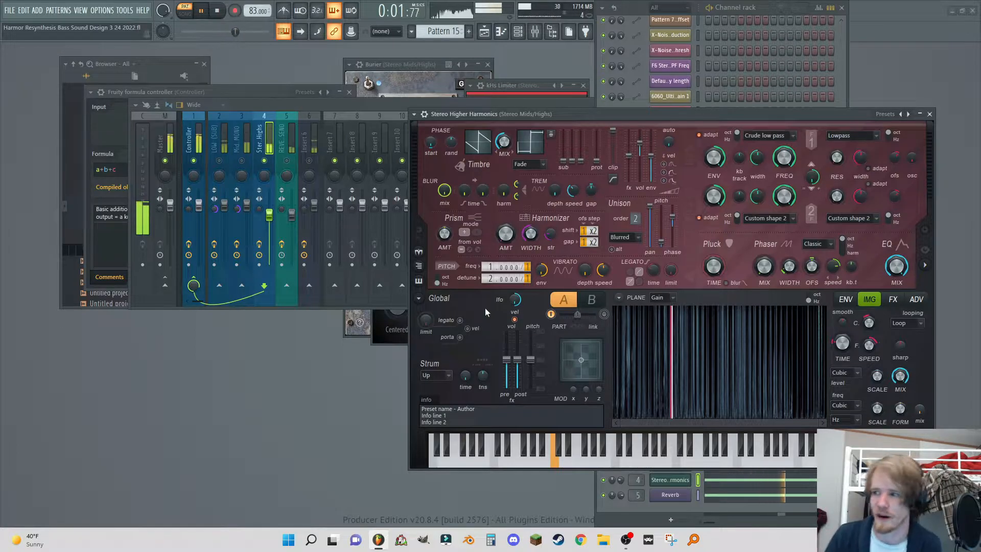
left_click(930, 114)
left_click(749, 133)
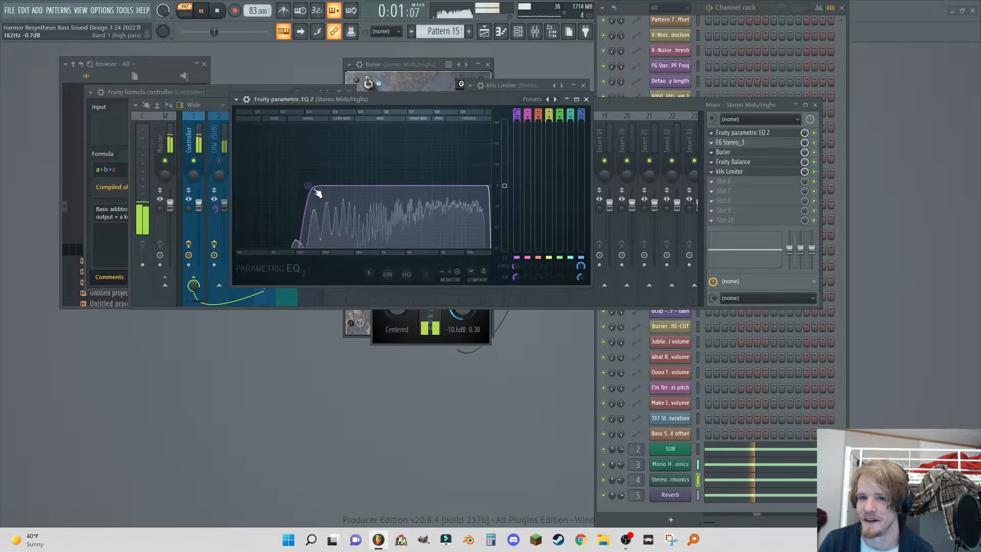
left_click(586, 99)
Open F6 Stereo_3 on the Stereo Mids/Highs track and move band 3 to about 228 Hz with 2.9 dB gain.
left_click(731, 143)
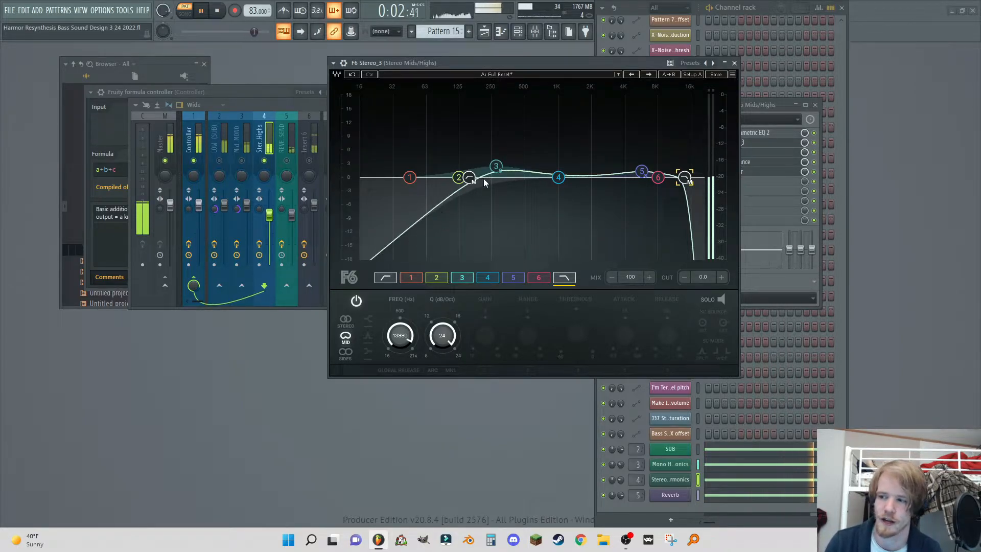
left_click(496, 168)
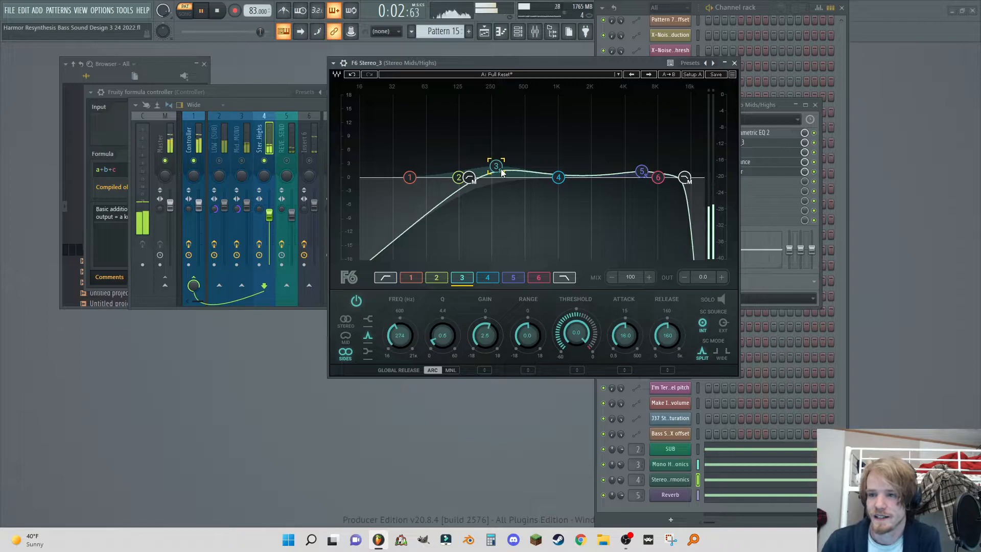
left_click_drag(503, 172, 502, 170)
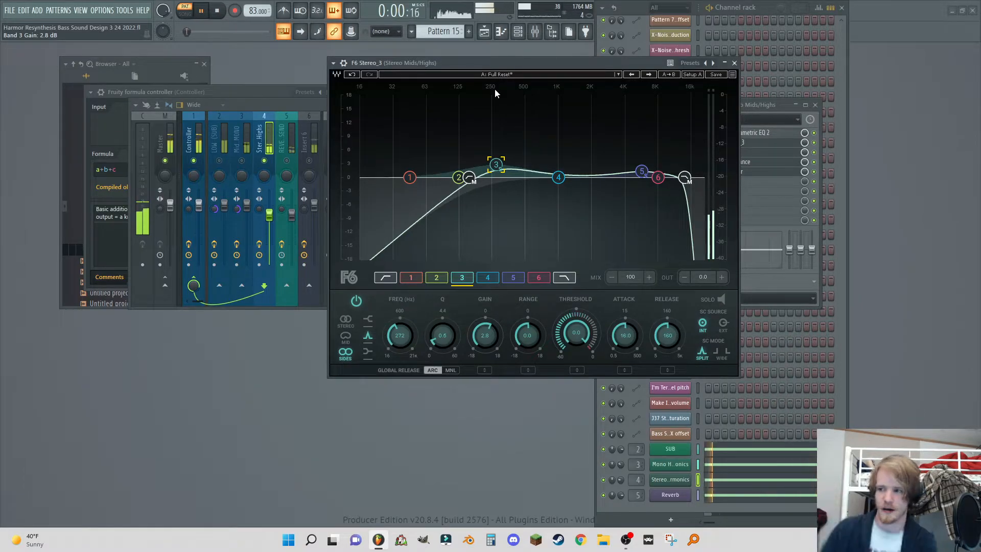
mouse_move(496, 164)
left_mouse_down()
mouse_move(489, 98)
mouse_move(650, 98)
mouse_move(478, 98)
mouse_move(652, 97)
mouse_move(475, 97)
mouse_move(473, 167)
mouse_move(488, 164)
left_mouse_up()
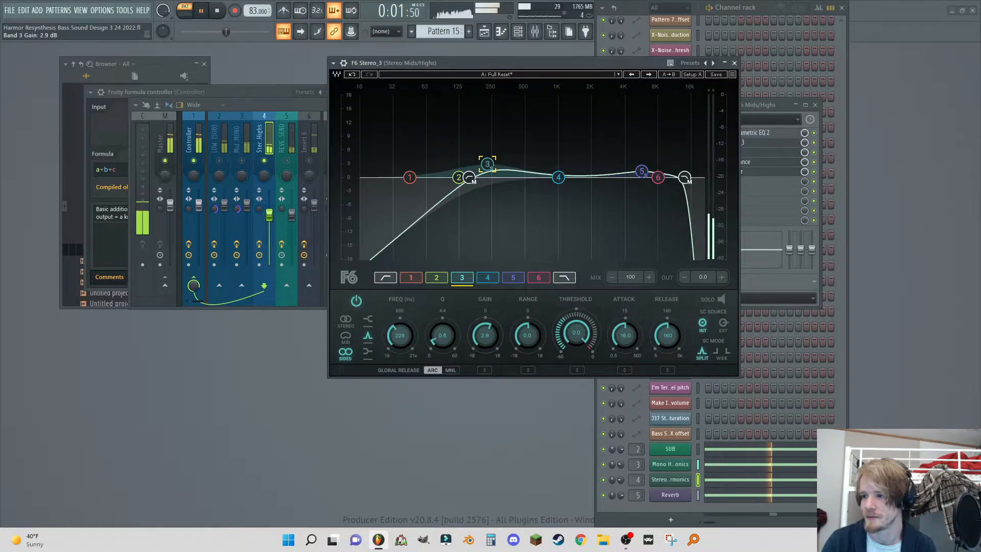
Select band 5 in F6 to show its settings, stop playback and save the project.
left_click(644, 172)
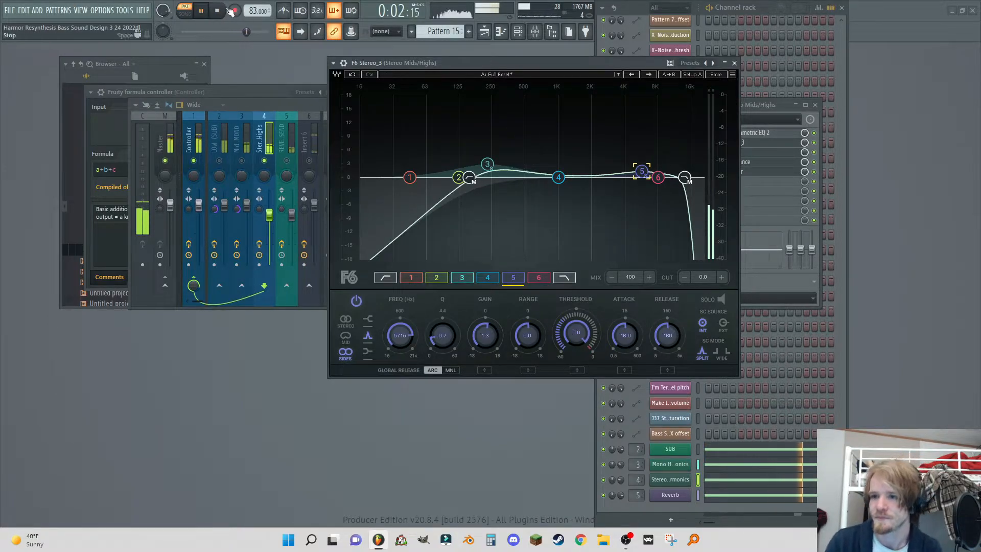
key("space")
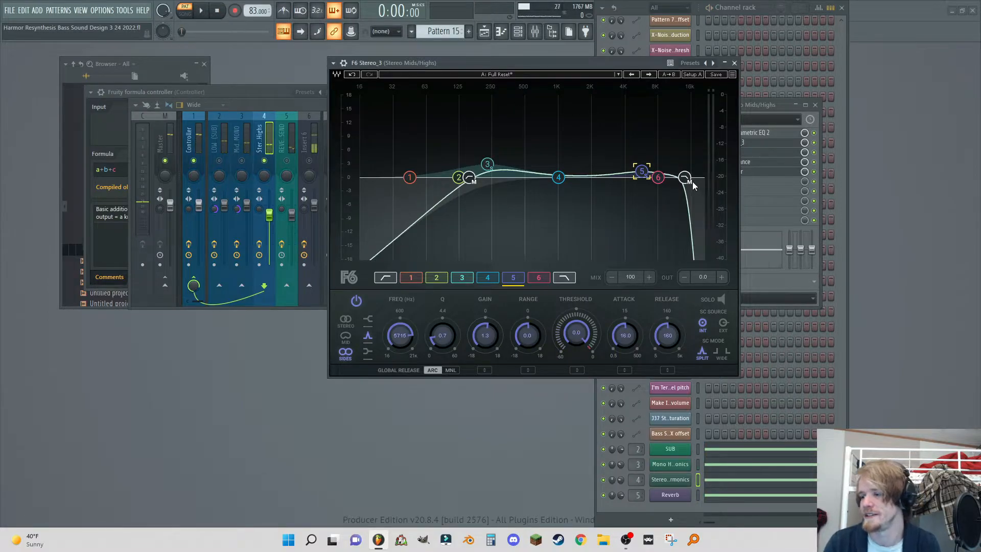
key("ctrl+s")
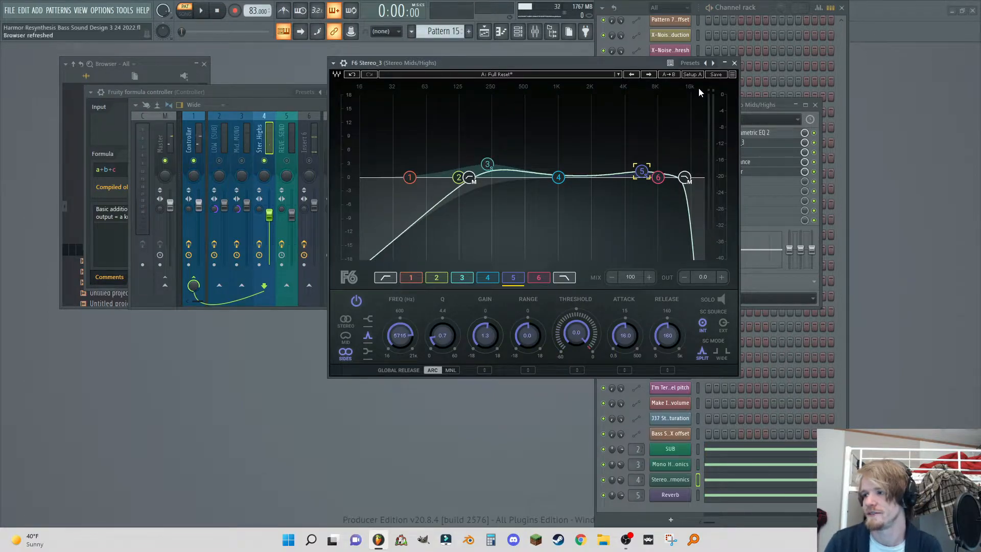
Switch briefly to the Mid-High Harmonics MONO track, return to Stereo Mids/Highs, open Burier and start playback.
left_click(244, 142)
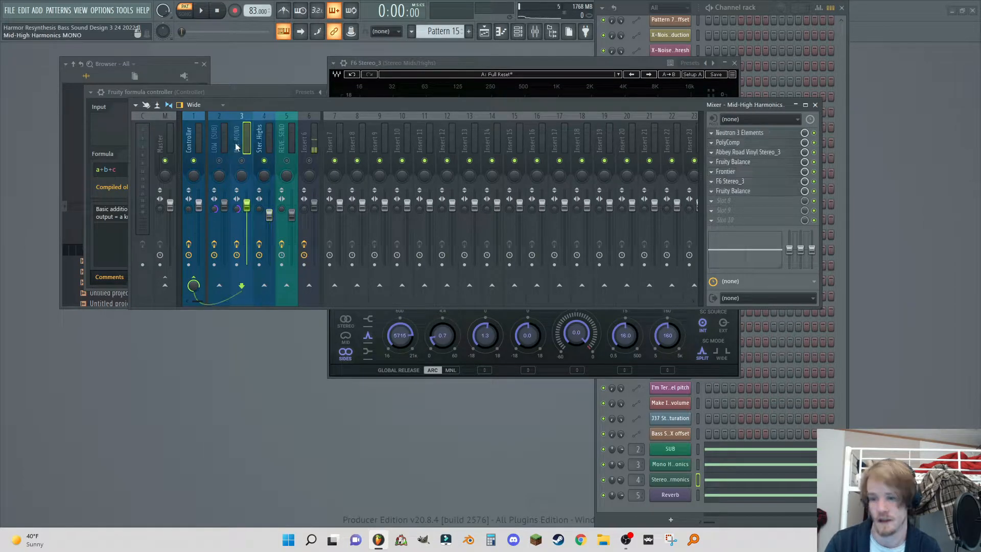
left_click(270, 139)
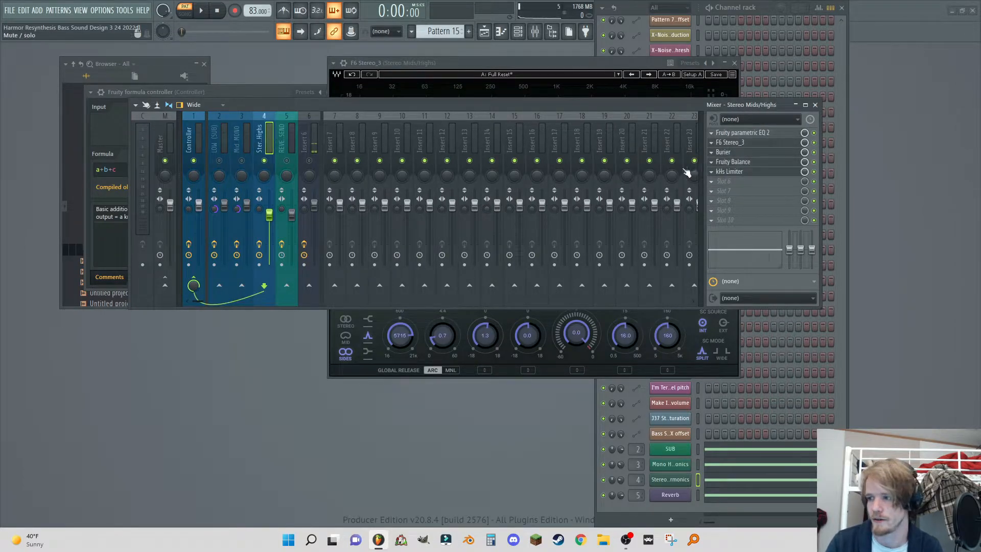
left_click(733, 155)
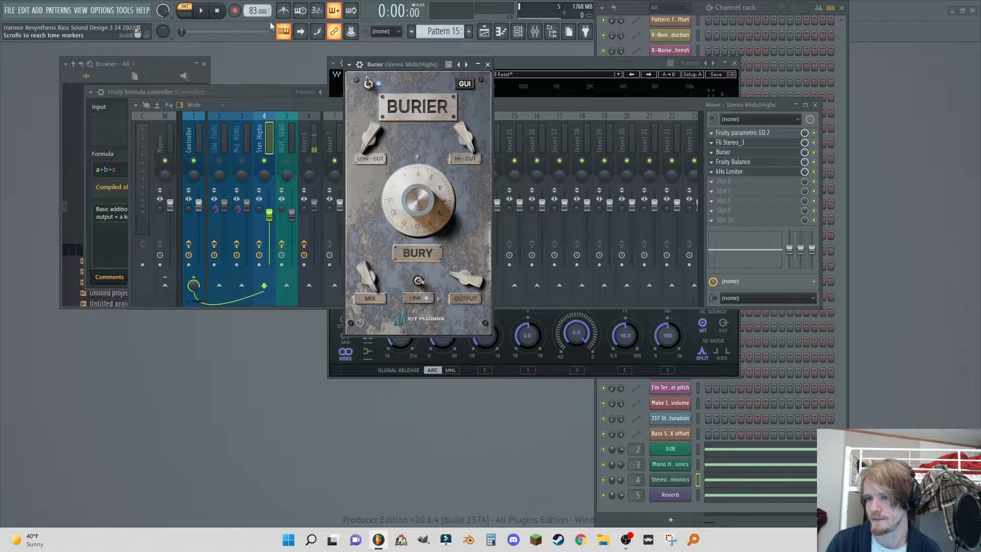
left_click(205, 10)
Open the Fruity formula controller on the Controller track and set its a knob to about 0.2.
left_click(196, 137)
left_click(750, 134)
left_click(751, 134)
left_click_drag(200, 126, 198, 130)
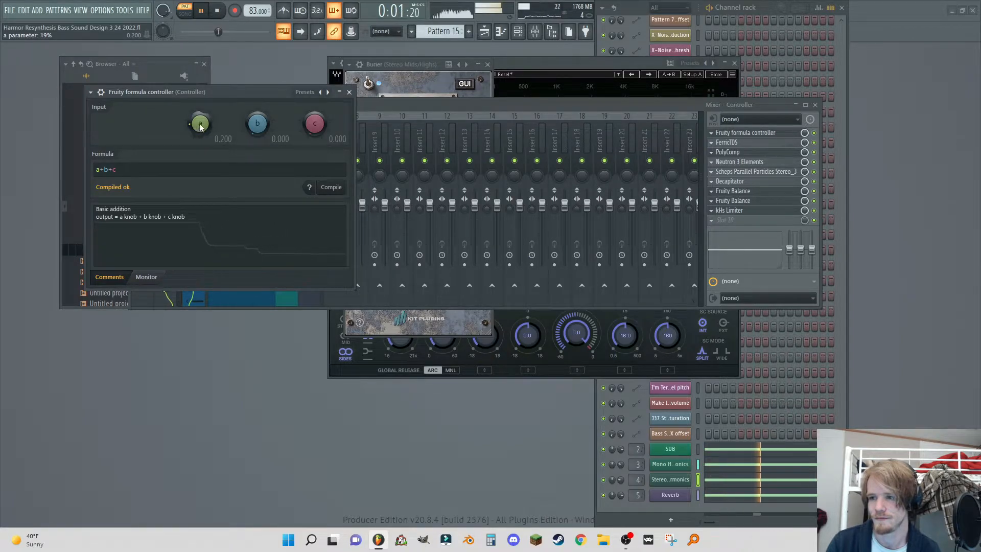
Reopen Burier on the Stereo Mids/Highs track, sweep its linked Bury amount and return output to -13.9 dB, try its mix knob, and close it.
left_click(370, 107)
left_click(260, 138)
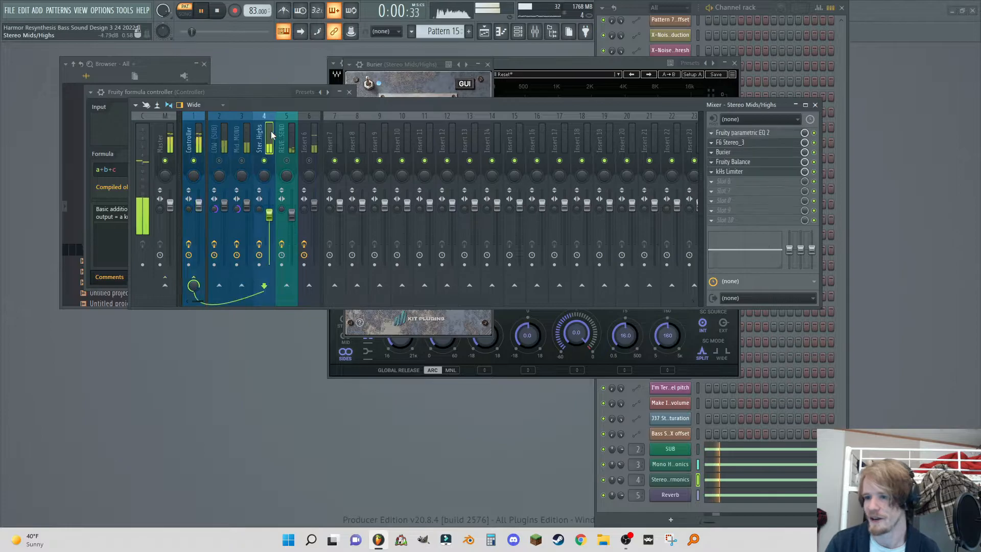
left_click(740, 153)
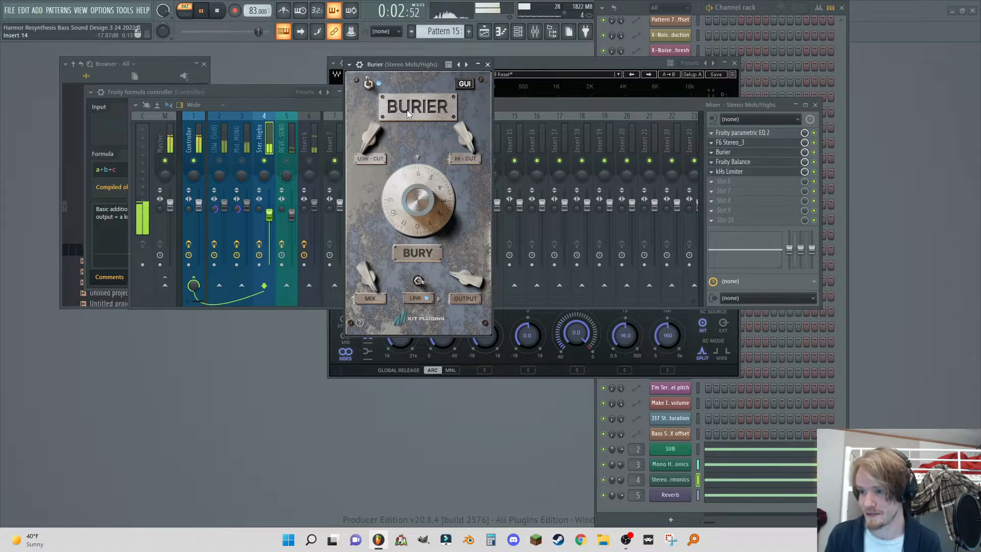
mouse_move(417, 175)
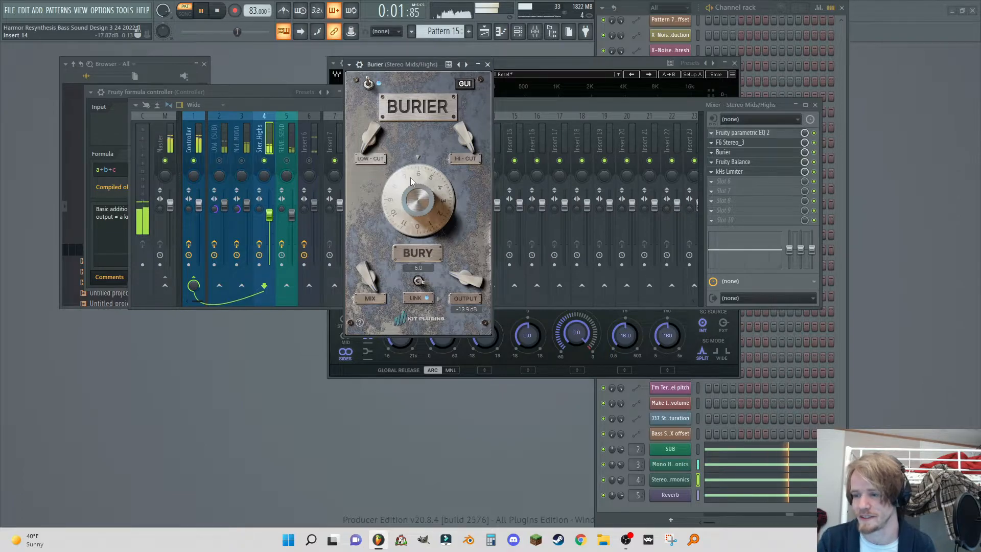
left_click_drag(409, 180, 368, 244)
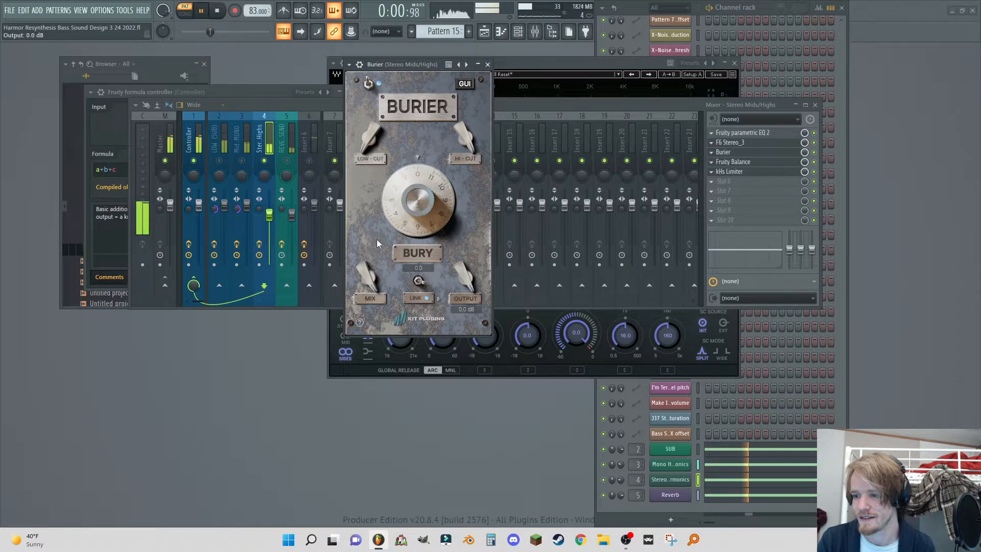
left_click_drag(393, 200, 400, 86)
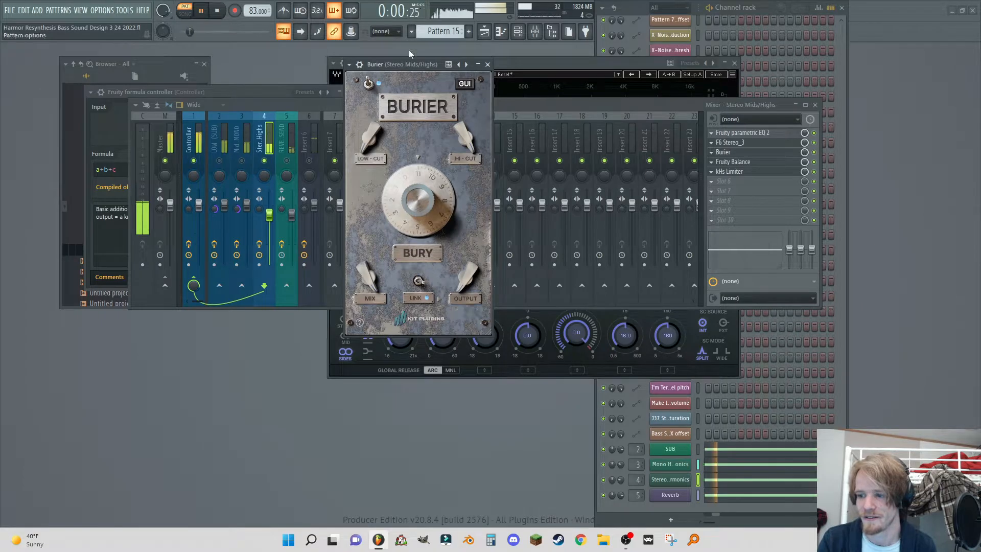
left_click_drag(415, 185, 393, 226)
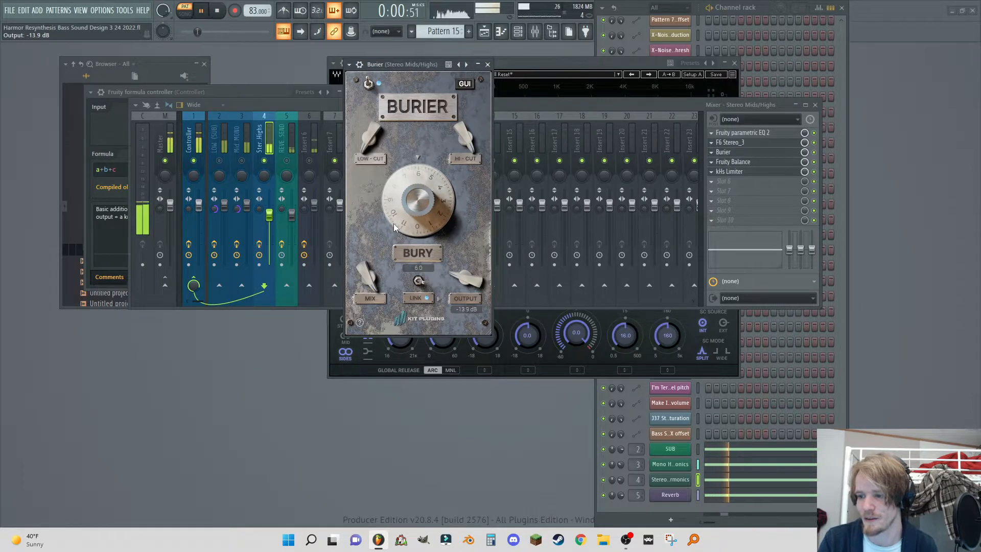
left_click_drag(369, 279, 329, 225)
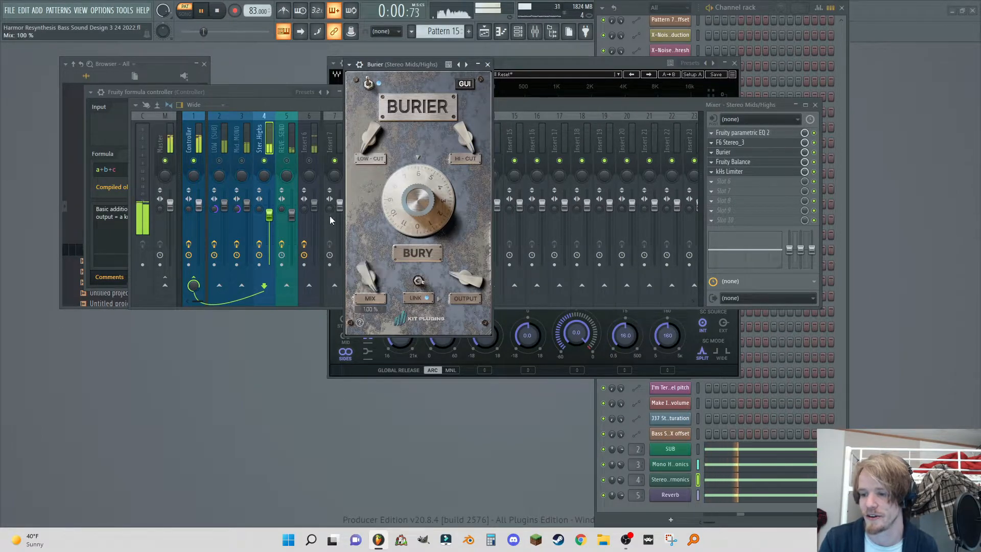
left_click(488, 65)
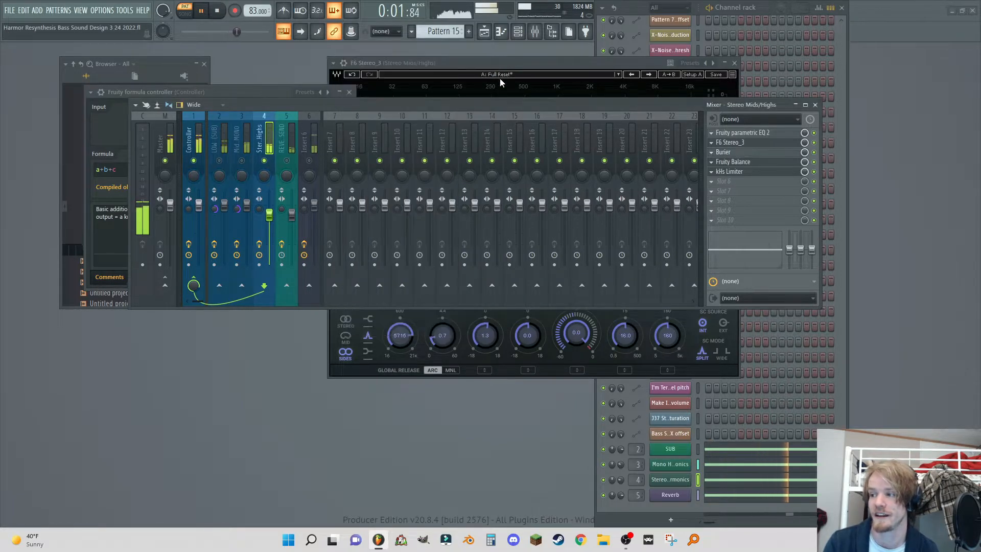
Inspect the threshold, release and input gain of kHs Limiter on the Stereo Mids/Highs track, and close it.
left_click(734, 172)
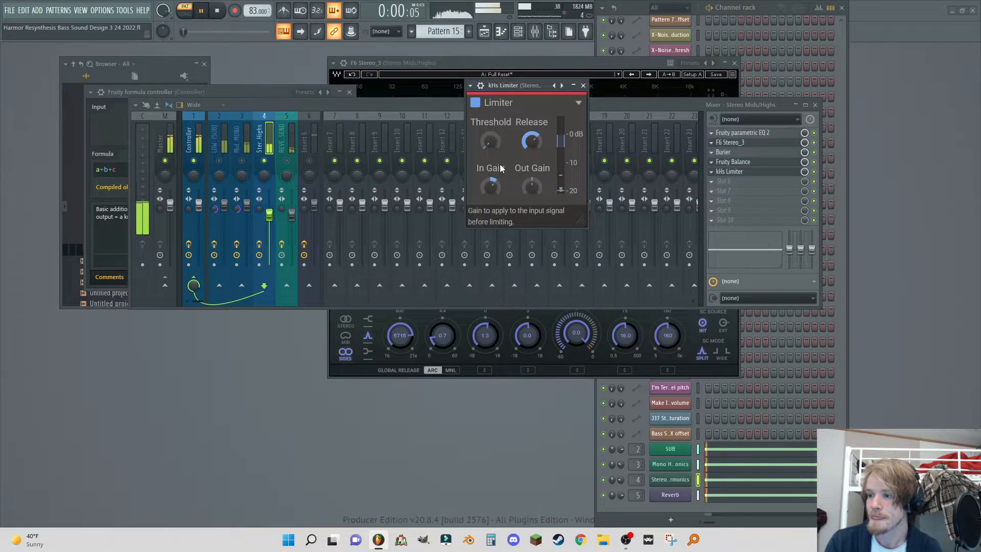
left_click(489, 143)
left_click(489, 143)
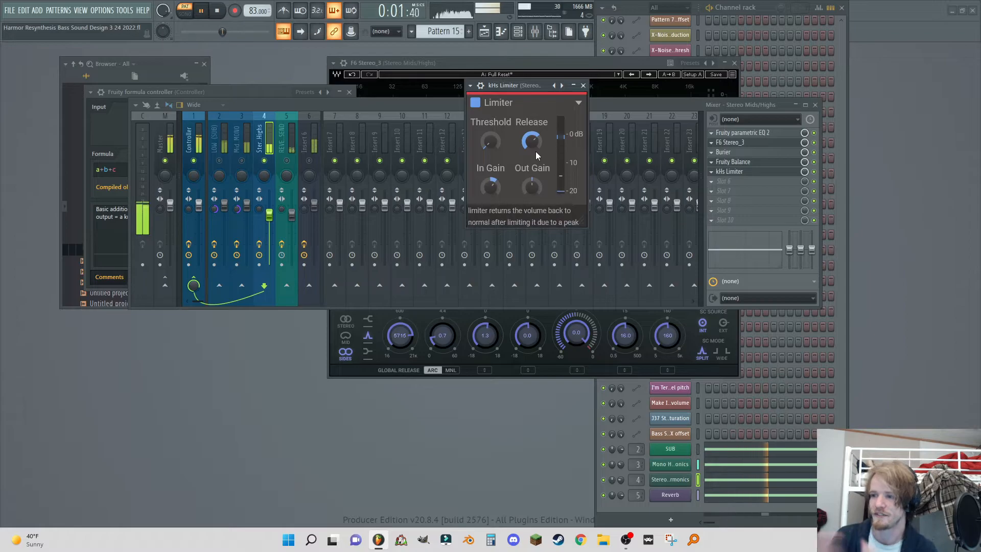
left_click_drag(535, 135, 536, 132)
left_click_drag(495, 188, 495, 188)
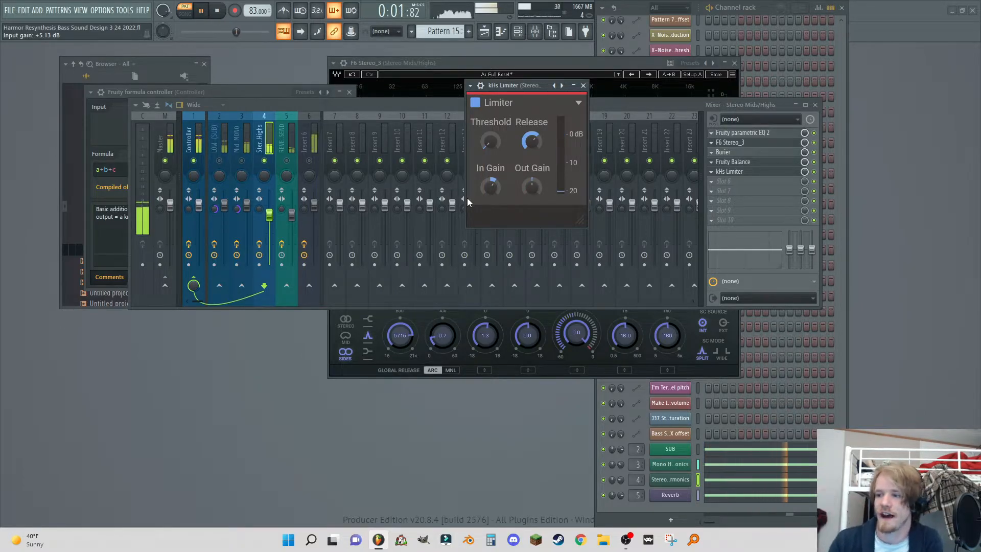
left_click(583, 85)
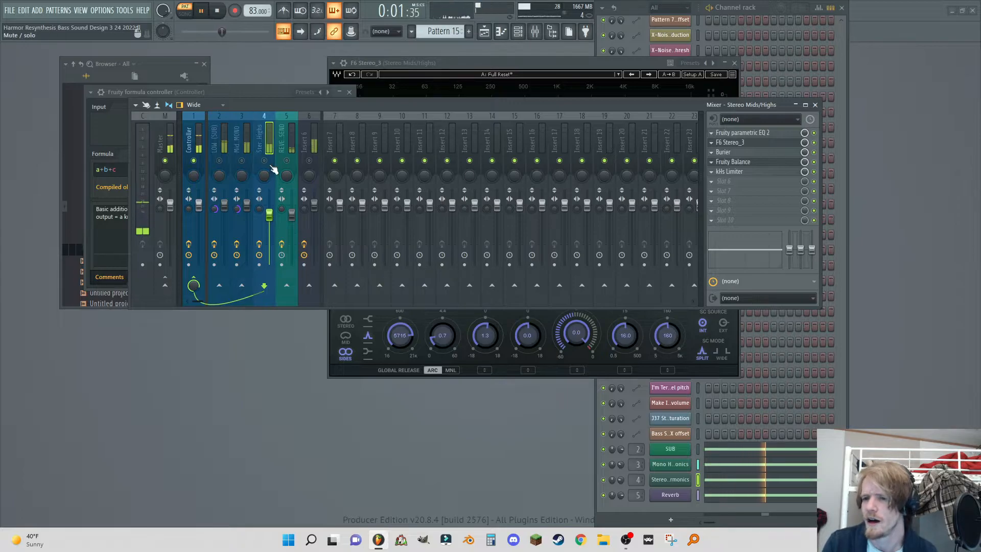
Stop playback, select the REVERB SEND mixer track and restart playback.
key("space")
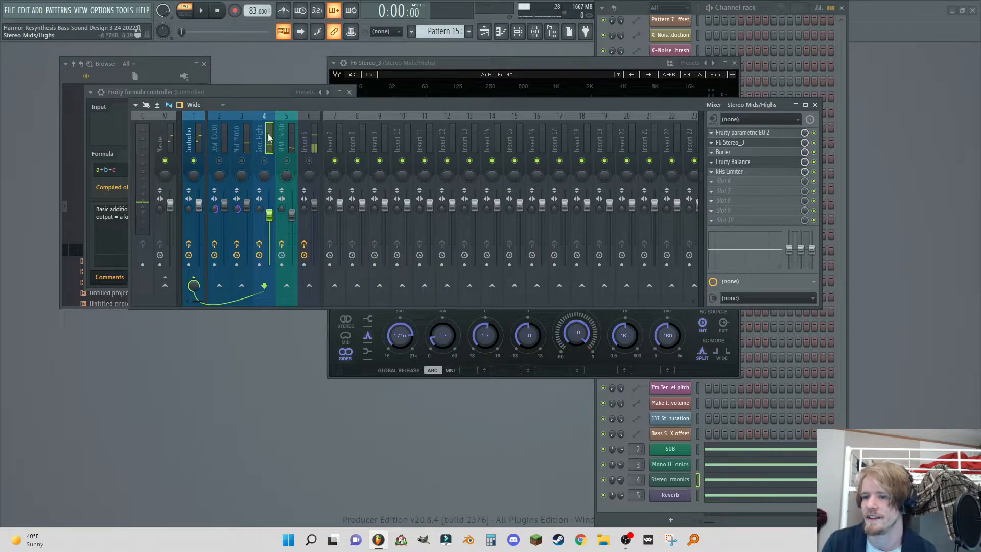
left_click(280, 126)
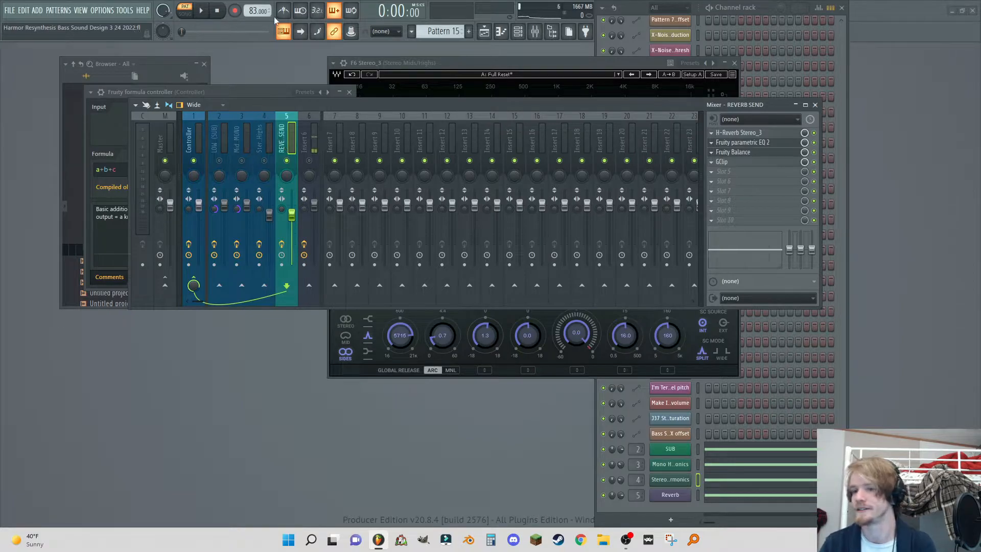
left_click(204, 11)
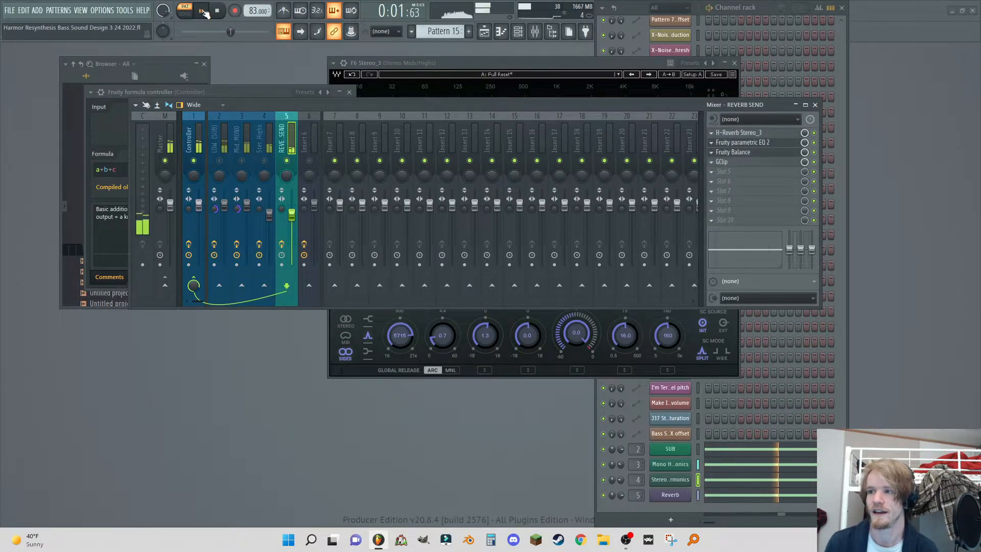
Reopen the Controller track's Fruity formula controller and set its a knob to about 0.647.
left_click(191, 139)
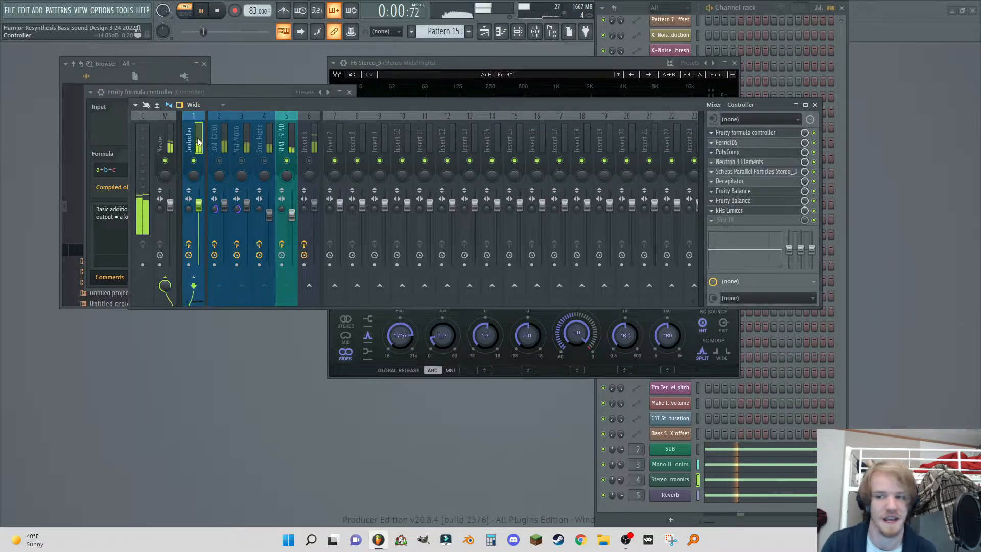
left_click(748, 134)
left_click(748, 134)
mouse_move(199, 123)
left_mouse_down()
mouse_move(200, 102)
mouse_move(196, 128)
left_mouse_up()
Open the Reverb Harmor instrument and examine its volume envelope, Timbre 1 harmonic level, effects and image pages.
left_click(671, 494)
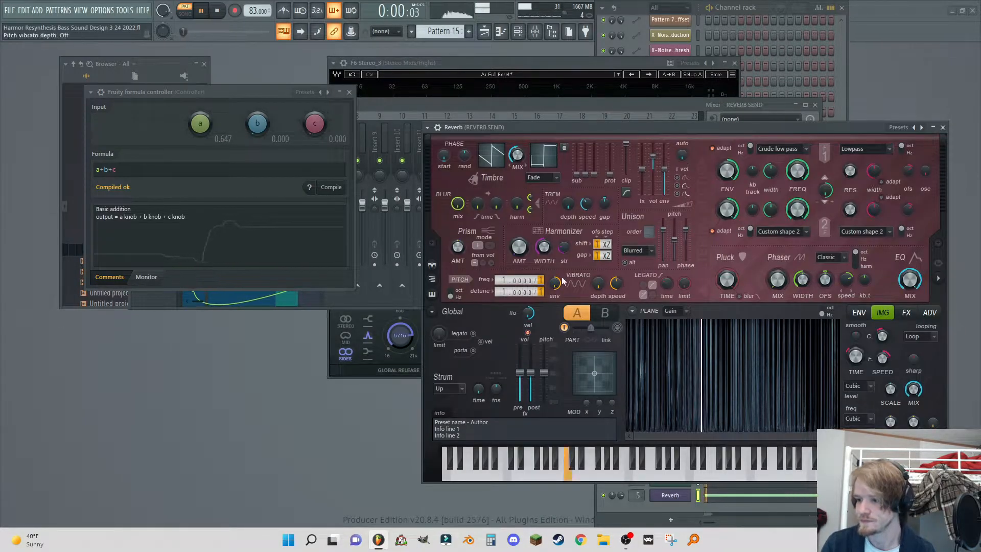
left_click(864, 316)
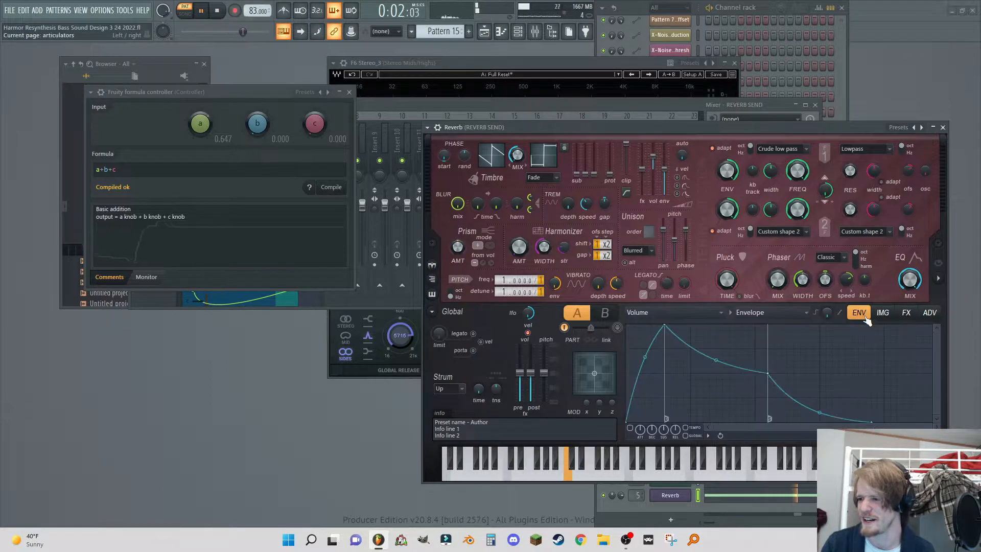
left_click(637, 312)
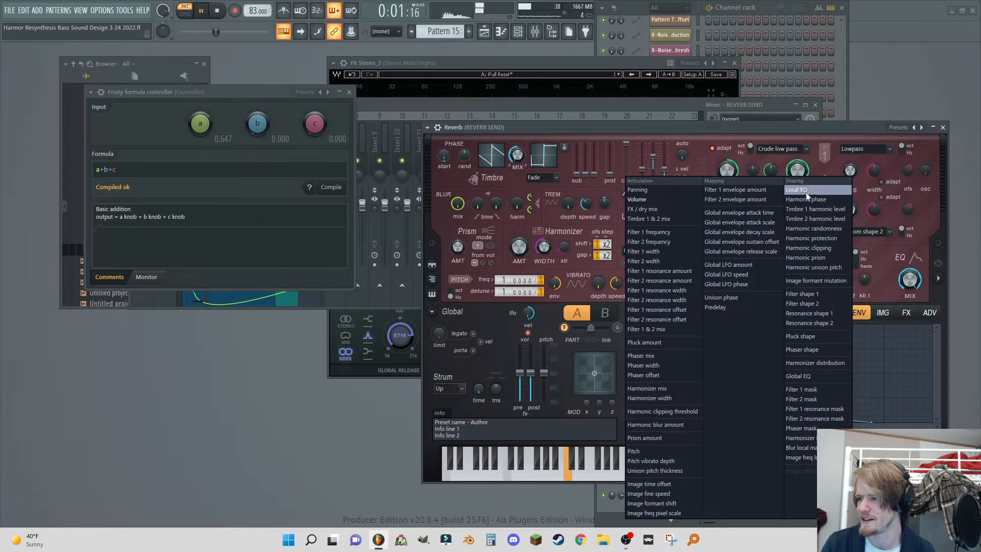
left_click(814, 209)
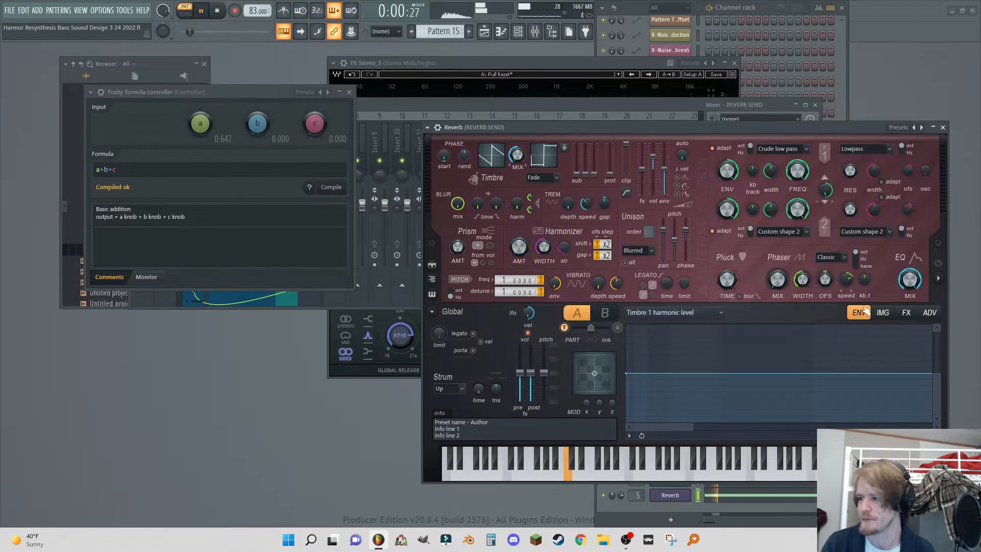
left_click(907, 314)
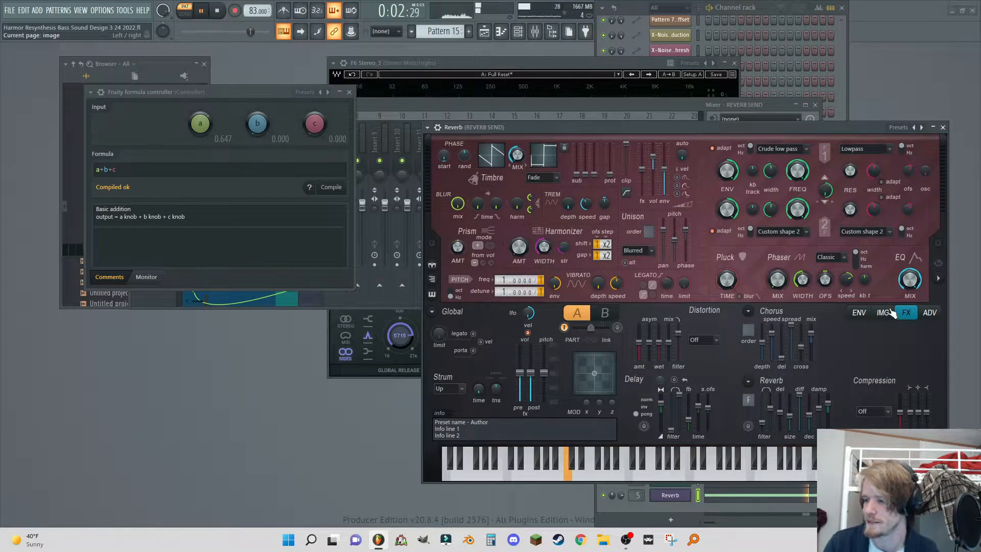
left_click(889, 312)
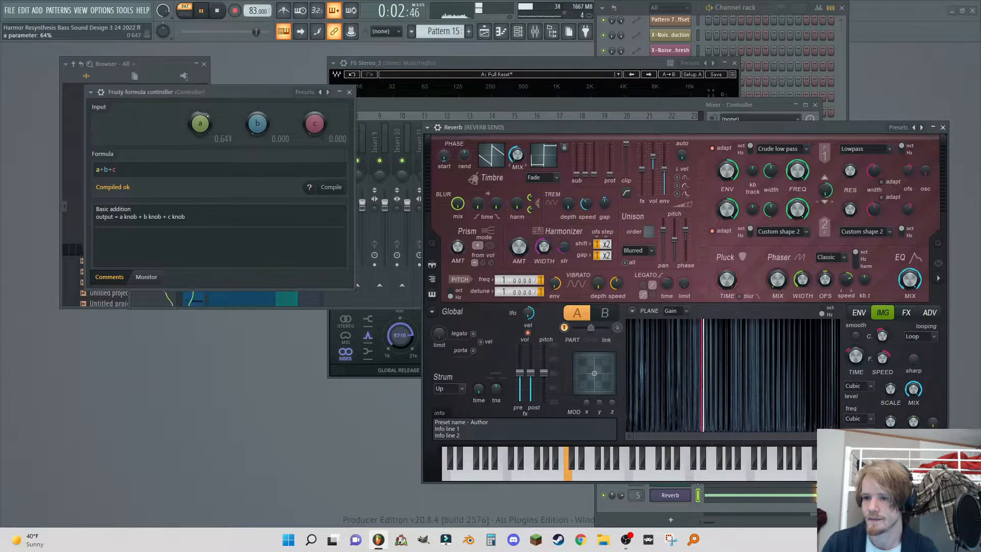
Sweep the Fruity formula controller's a knob down to about 0.162 during playback and return to the mixer.
left_click_drag(197, 133, 198, 121)
right_click(195, 133)
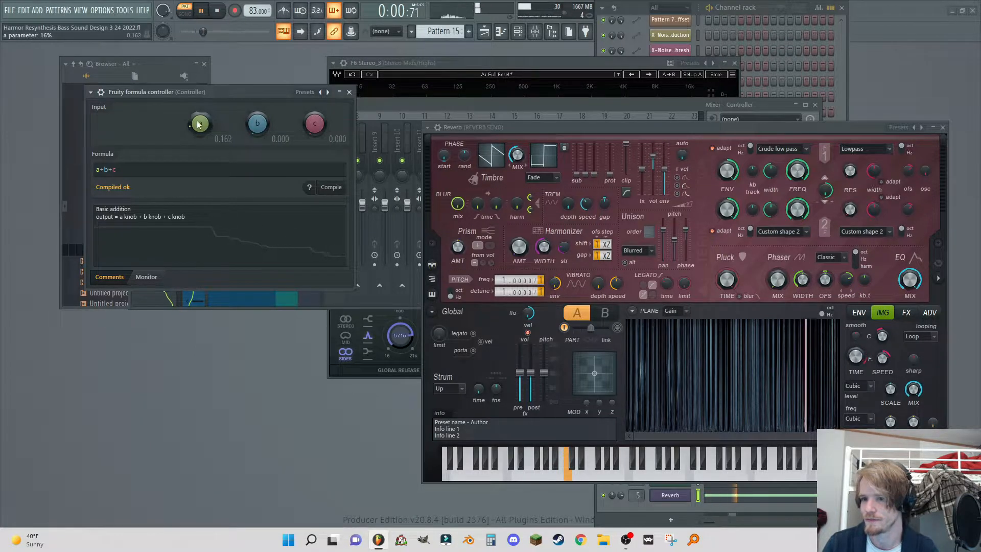
left_click(702, 109)
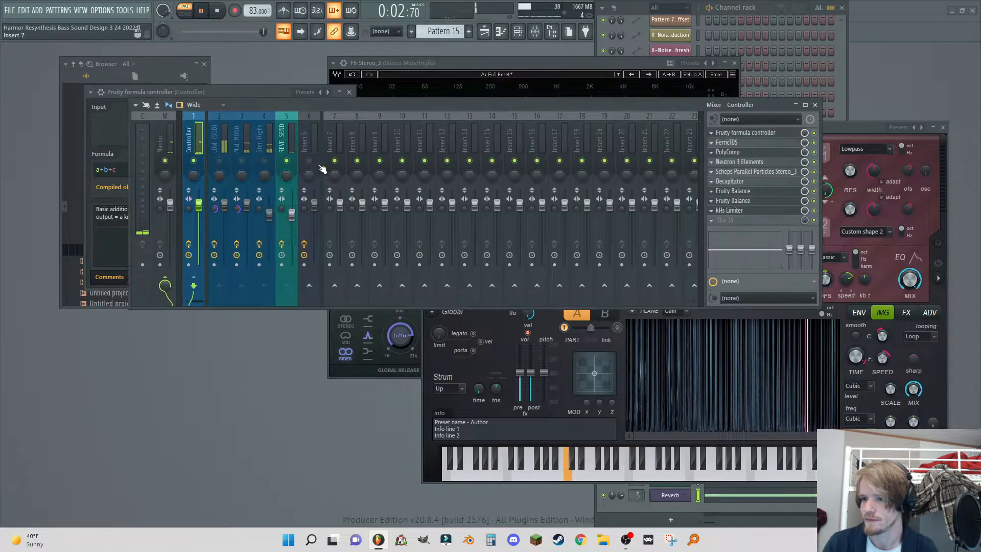
Open H-Reverb on the REVERB SEND track, examine its Guitar Room settings and preset list, and close it.
left_click(287, 142)
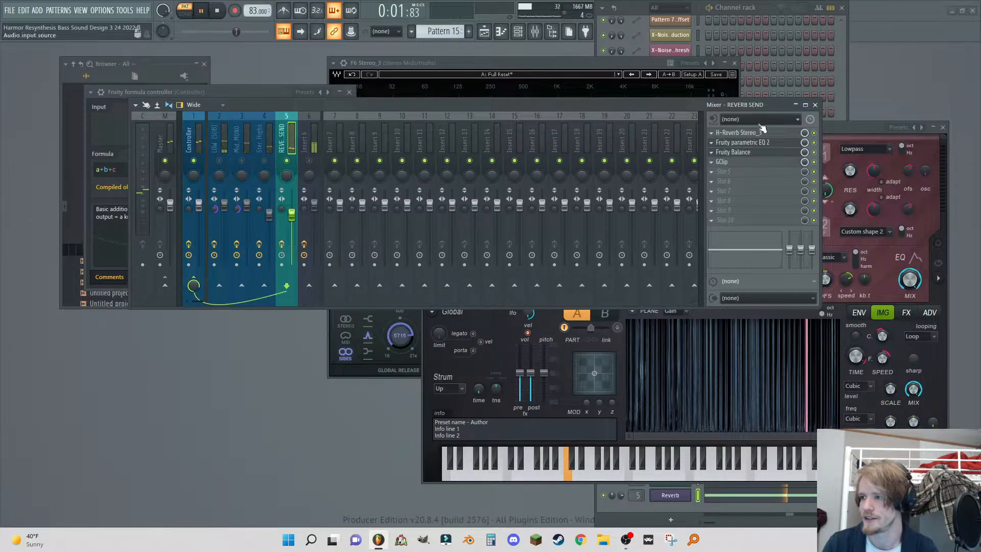
left_click(735, 134)
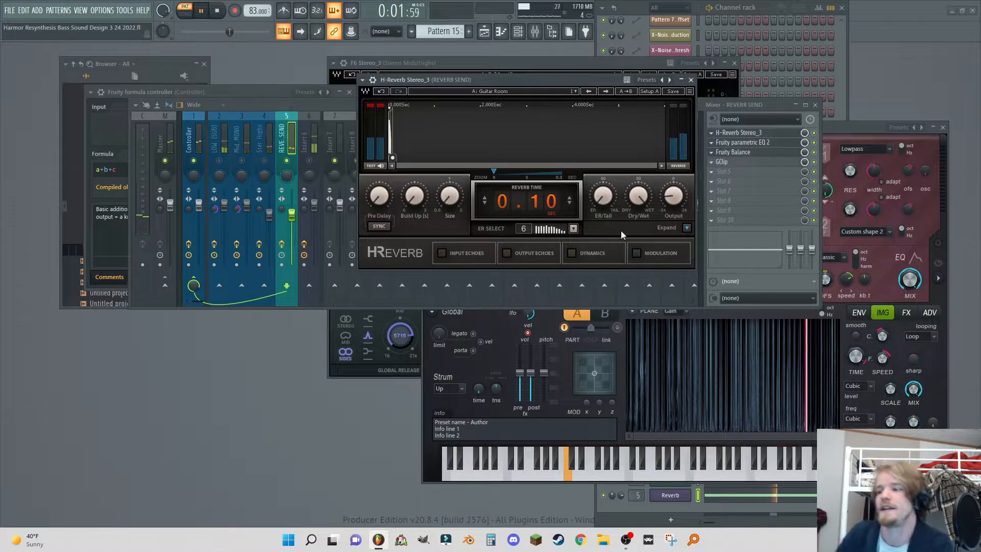
left_click_drag(497, 75, 492, 62)
left_click(492, 80)
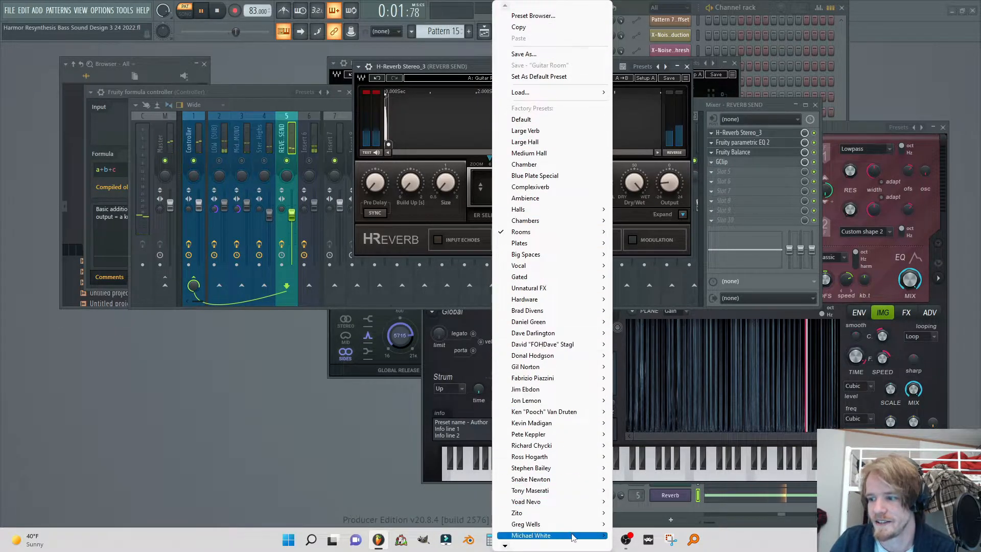
left_click(455, 70)
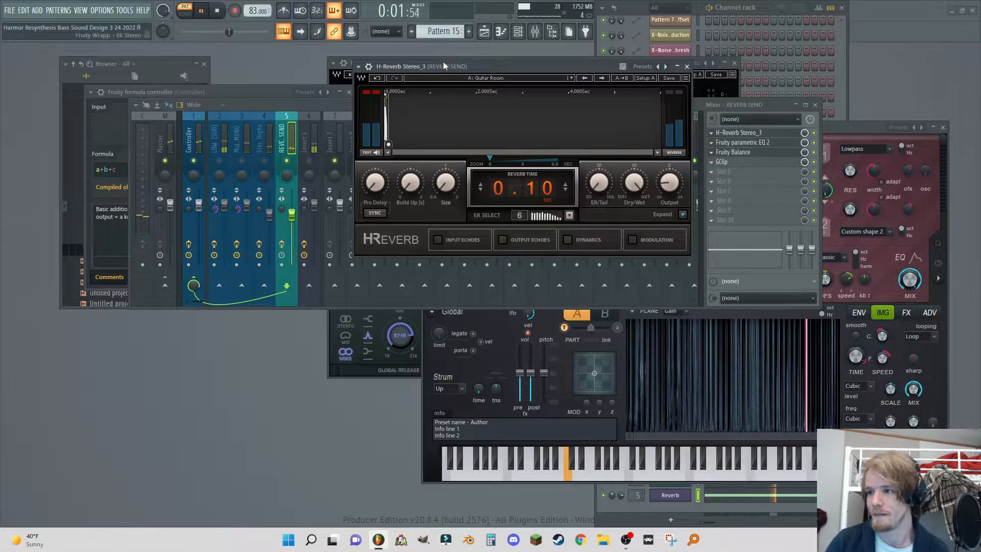
left_click(688, 67)
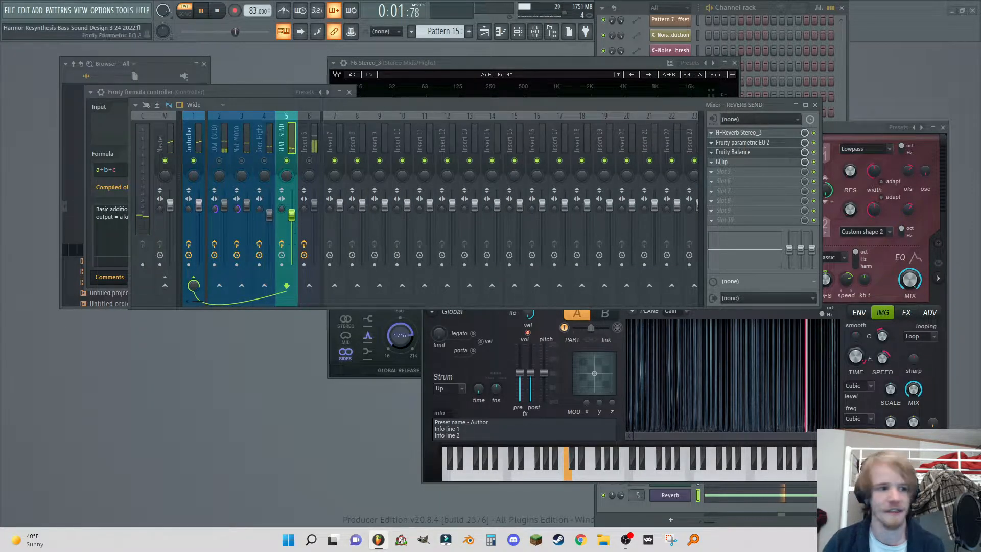
Inspect the Fruity parametric EQ 2 curve and the Fruity Balance volume on the REVERB SEND track, closing each plug-in.
left_click(742, 142)
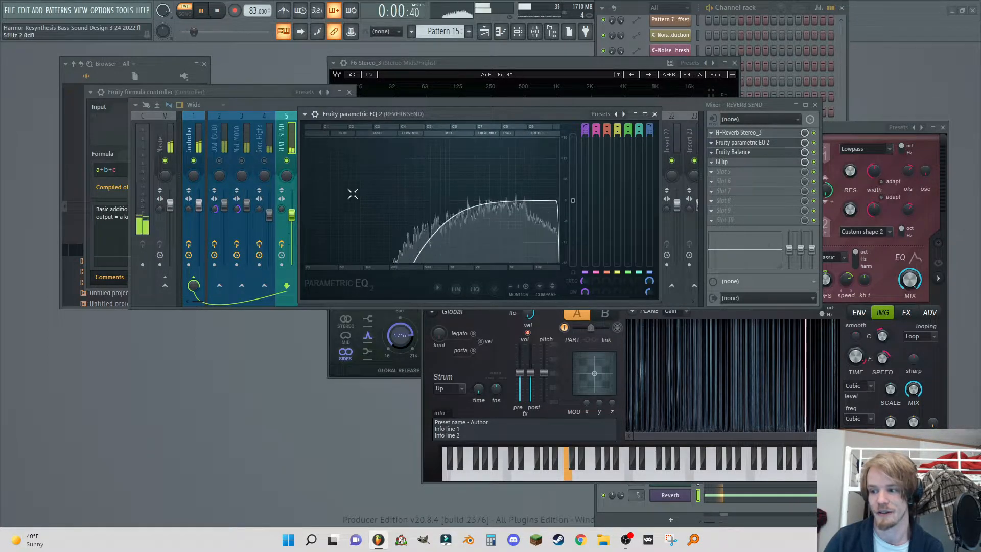
left_click(656, 114)
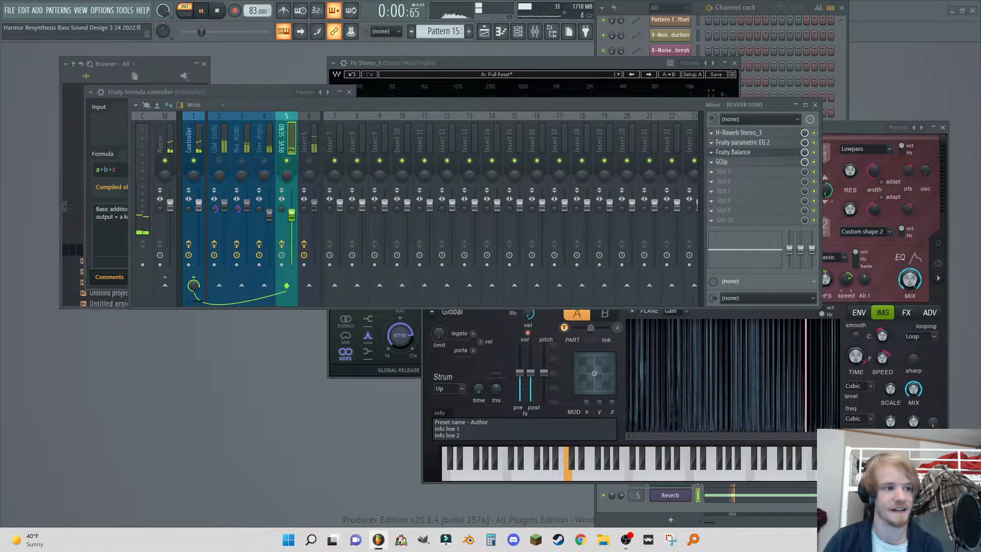
left_click(733, 152)
left_click_drag(228, 31, 453, 67)
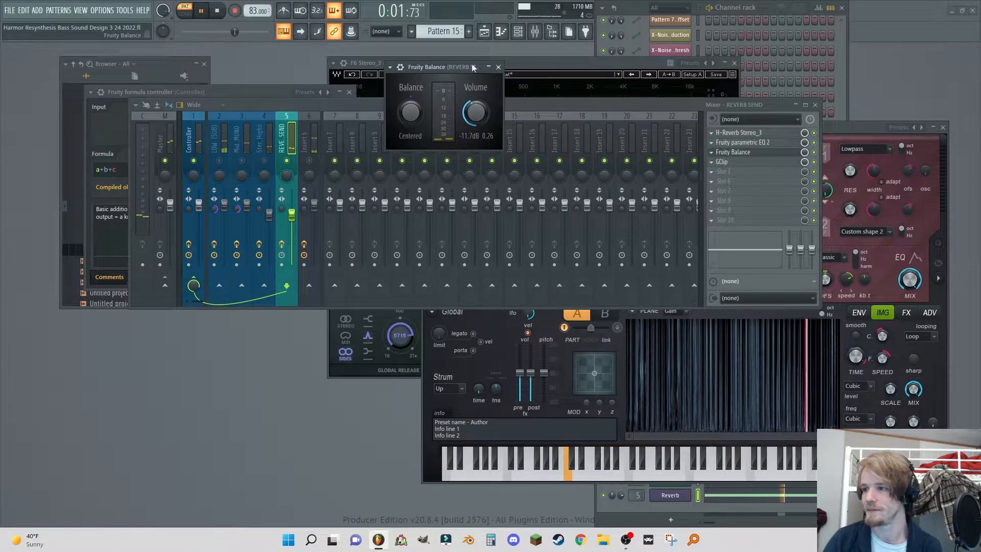
left_click(499, 67)
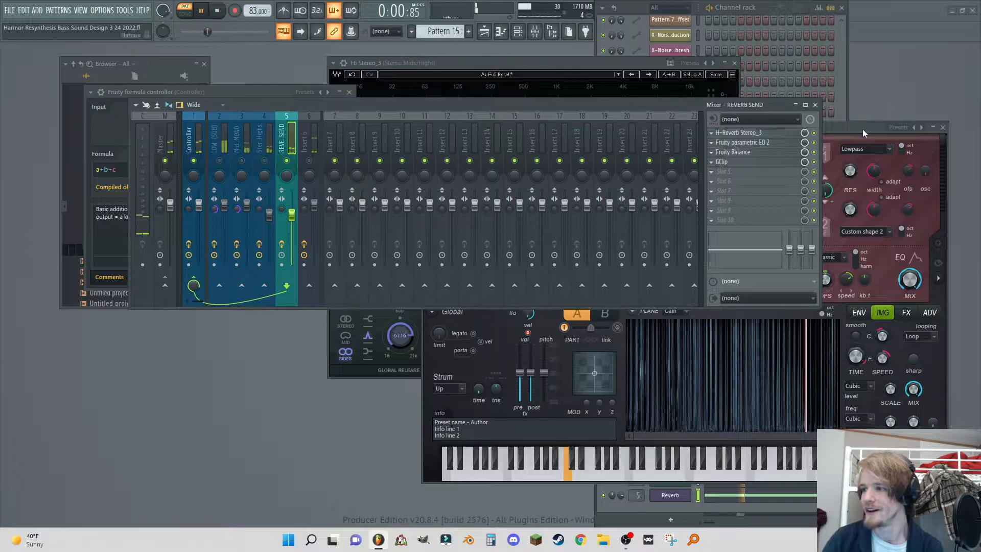
Open GClip on the REVERB SEND track, audition its gain at 12.0 dB, restore it to 5.0 dB and close the plug-in.
left_click(729, 163)
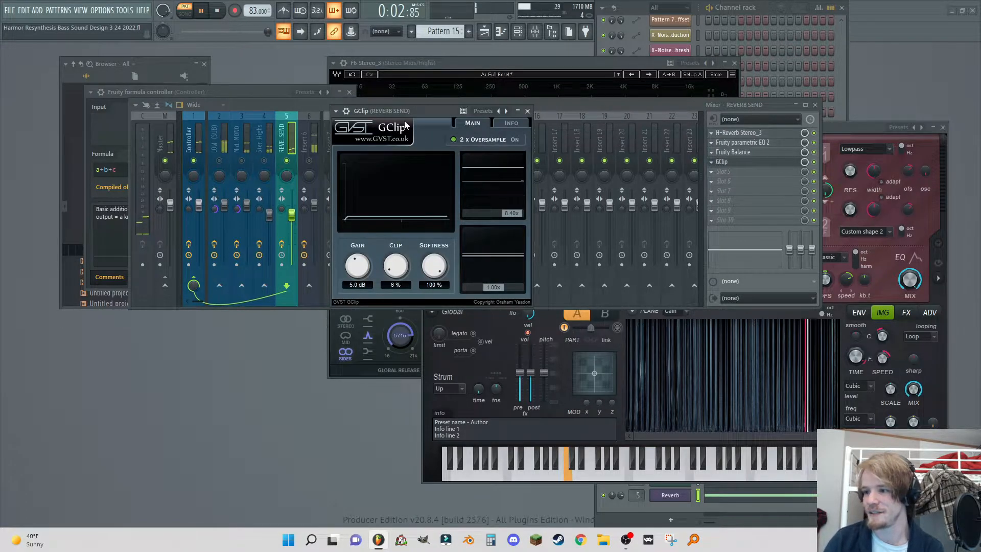
left_click_drag(410, 112, 423, 107)
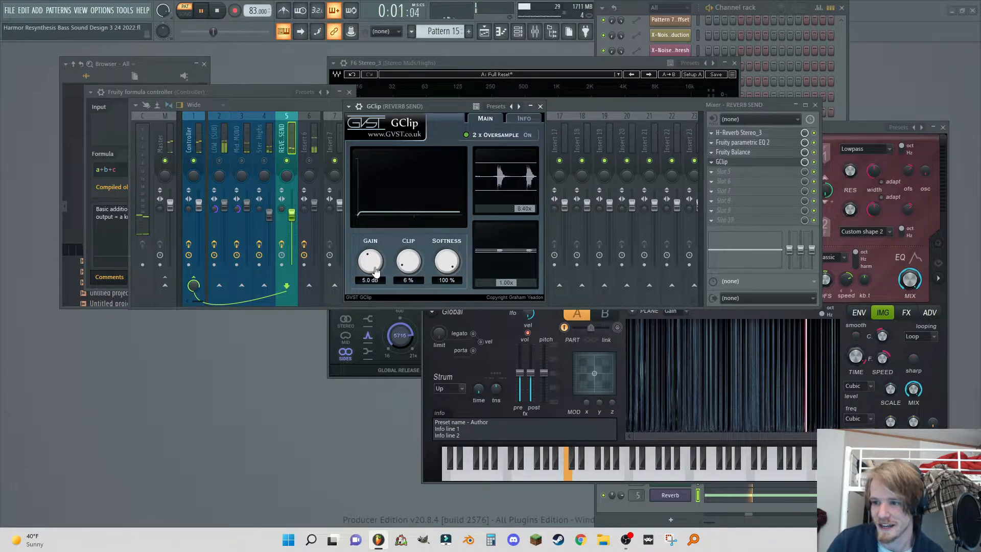
left_click_drag(375, 271, 375, 278)
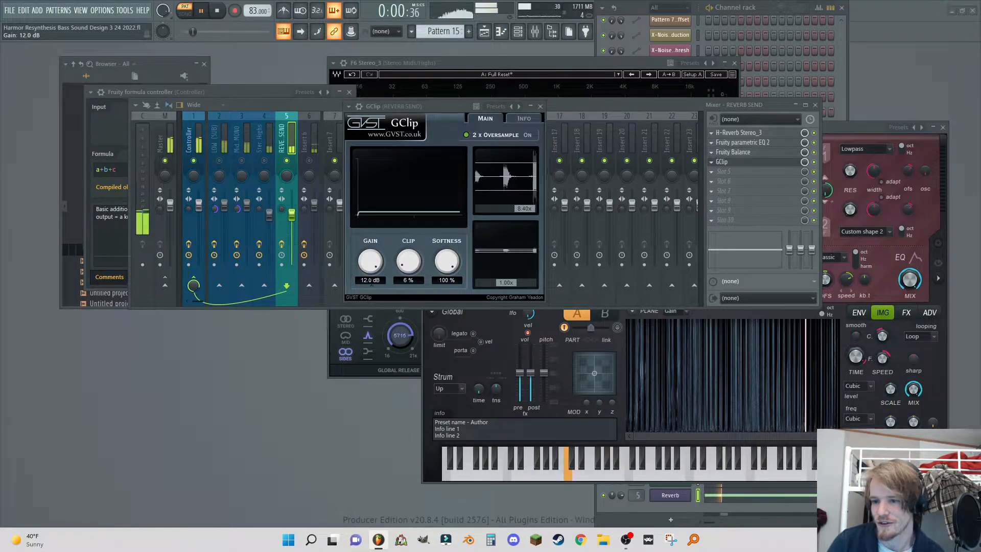
left_click_drag(371, 261, 372, 300)
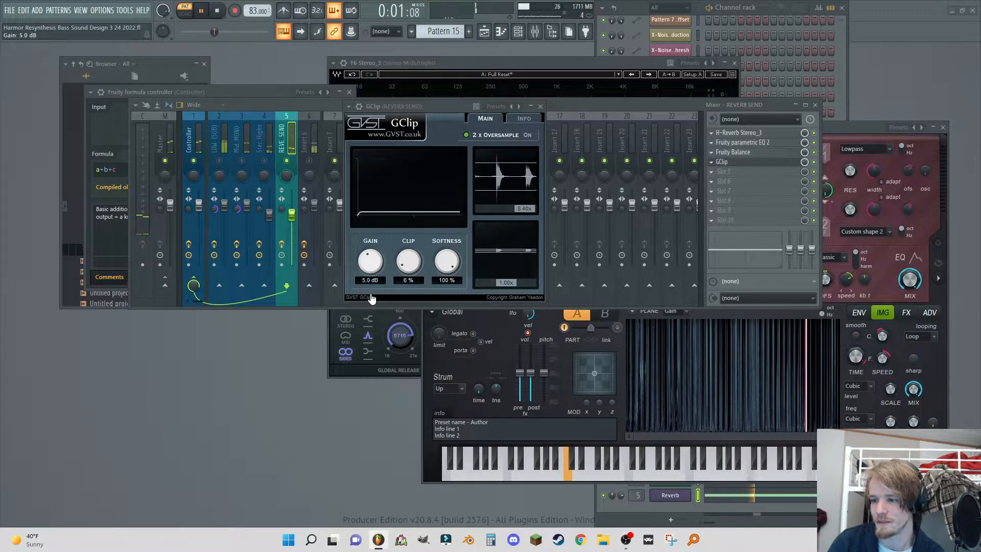
left_click(541, 106)
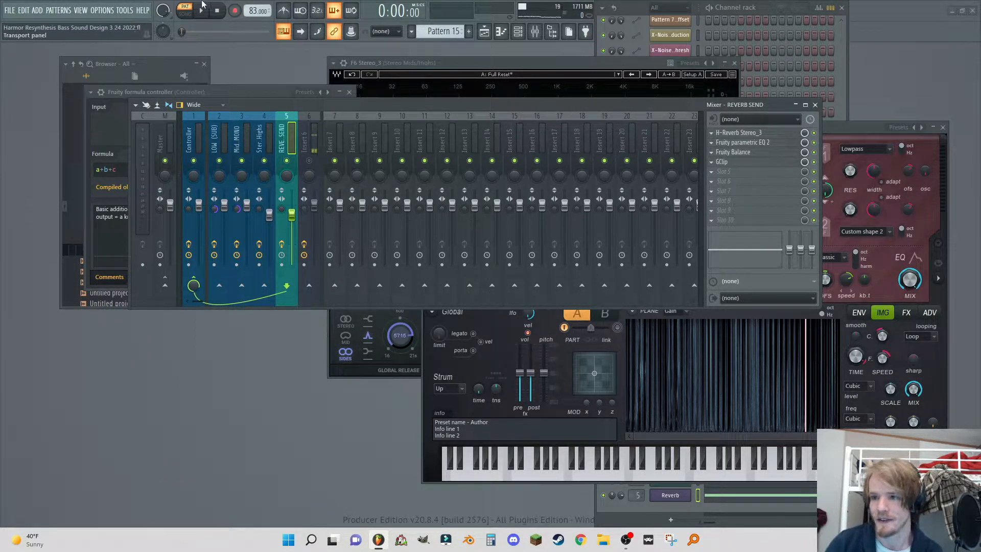
Restart playback, reopen the Controller track's Fruity formula controller and set its a knob to about 0.590.
left_click(203, 10)
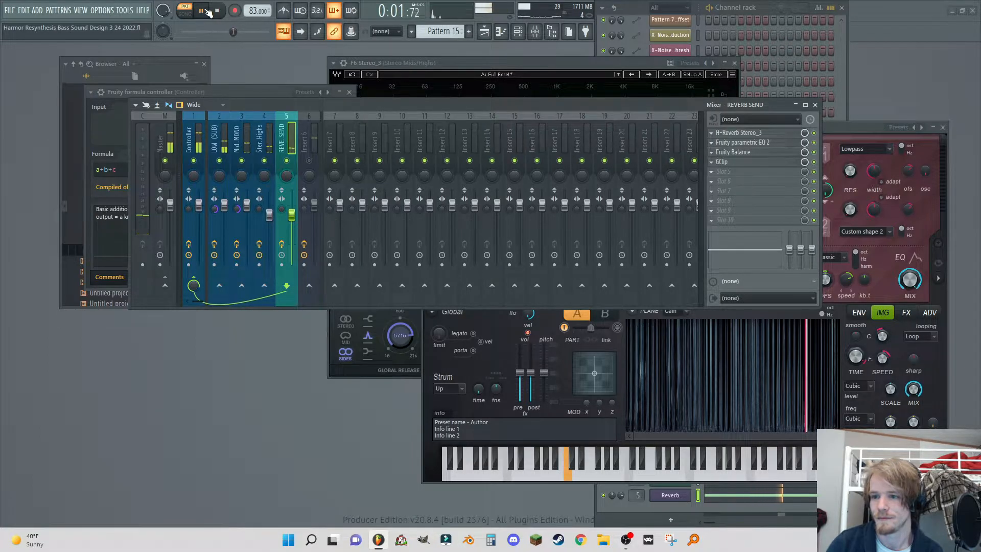
left_click(191, 140)
left_click(737, 134)
left_click(736, 133)
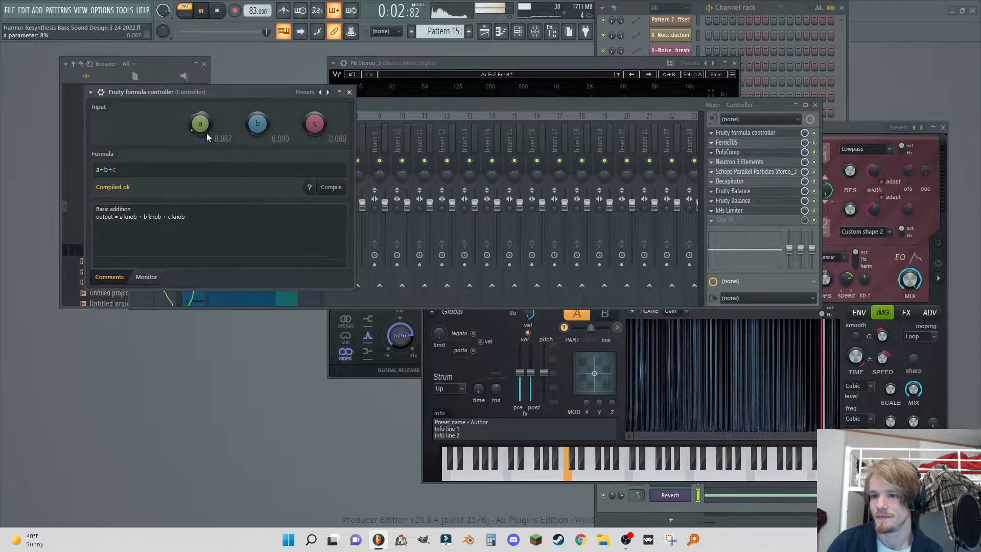
mouse_move(207, 133)
left_mouse_down()
mouse_move(204, 113)
mouse_move(196, 134)
left_mouse_up()
In the Stereo Higher Harmonics Harmor, set prism amount to 11%, raise the harmonizer amount with shift +3, and set unison pitch to 73%.
left_click(645, 10)
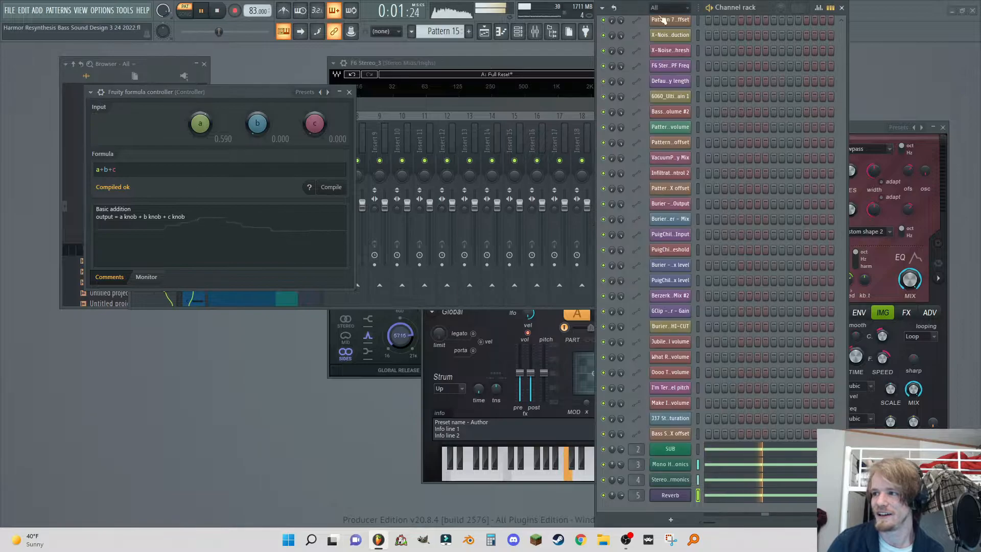
left_click(685, 482)
left_click_drag(516, 116, 509, 35)
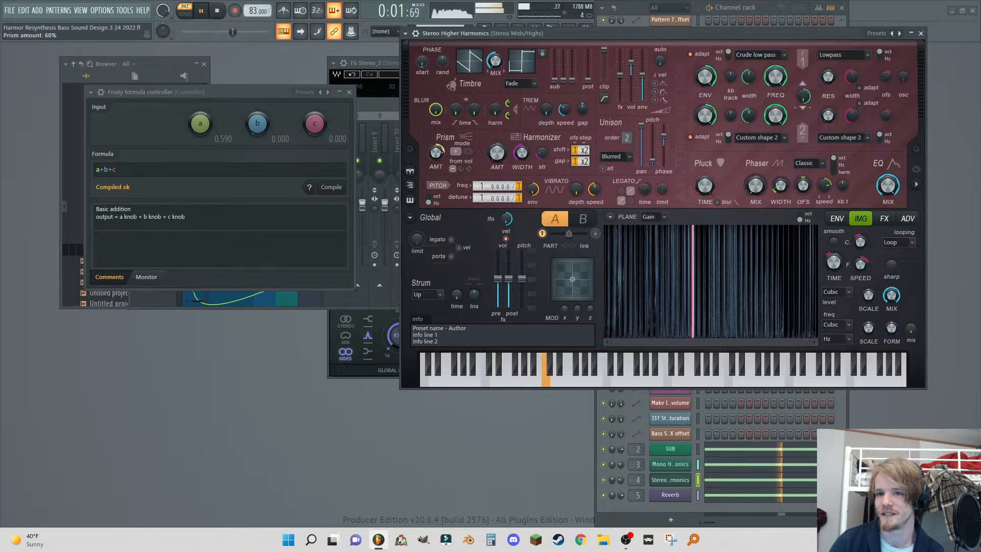
left_click_drag(481, 198, 481, 193)
left_click_drag(444, 155, 445, 187)
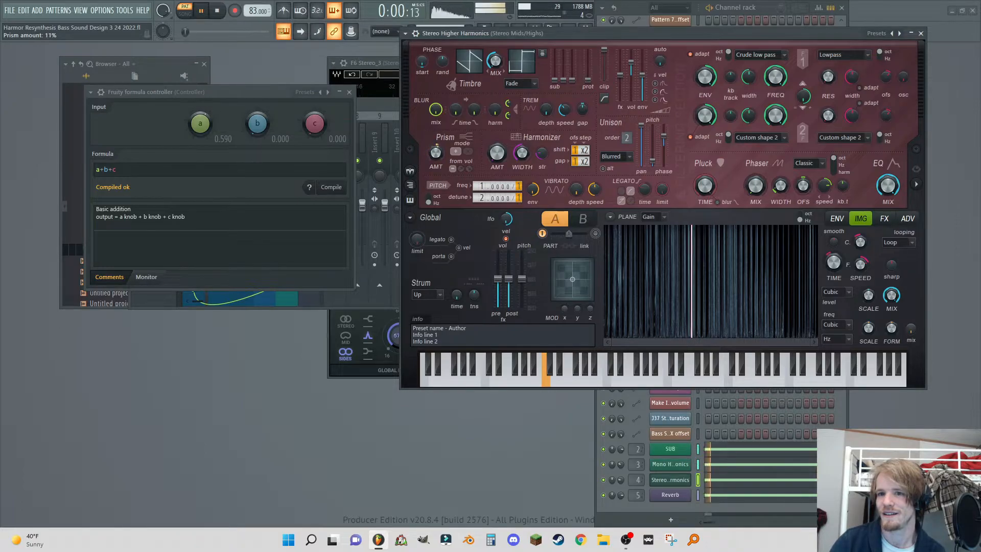
left_click_drag(496, 153, 584, 152)
left_click_drag(653, 161, 652, 135)
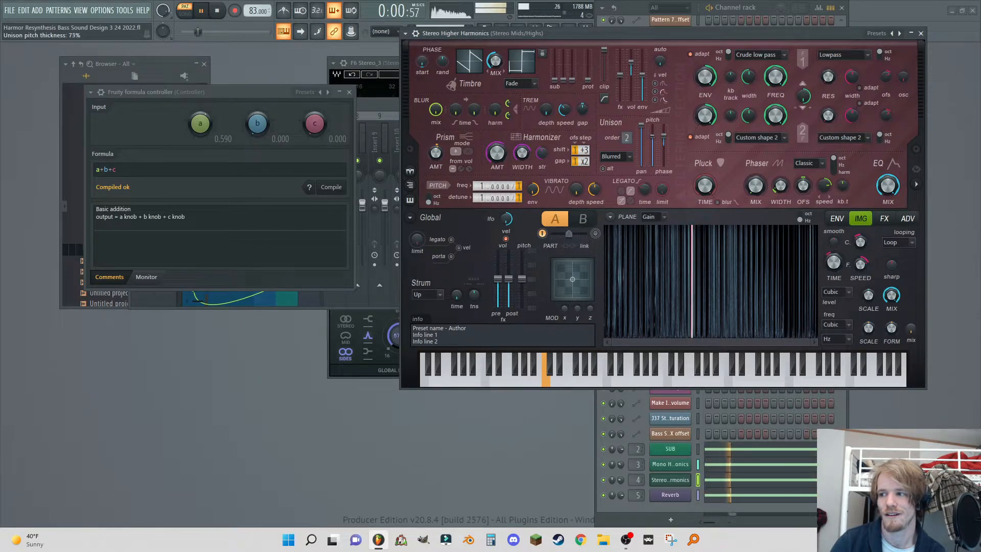
Sweep the formula controller's a knob between low and high values, settle it at about 0.275 and stop playback.
left_click_drag(203, 122, 204, 174)
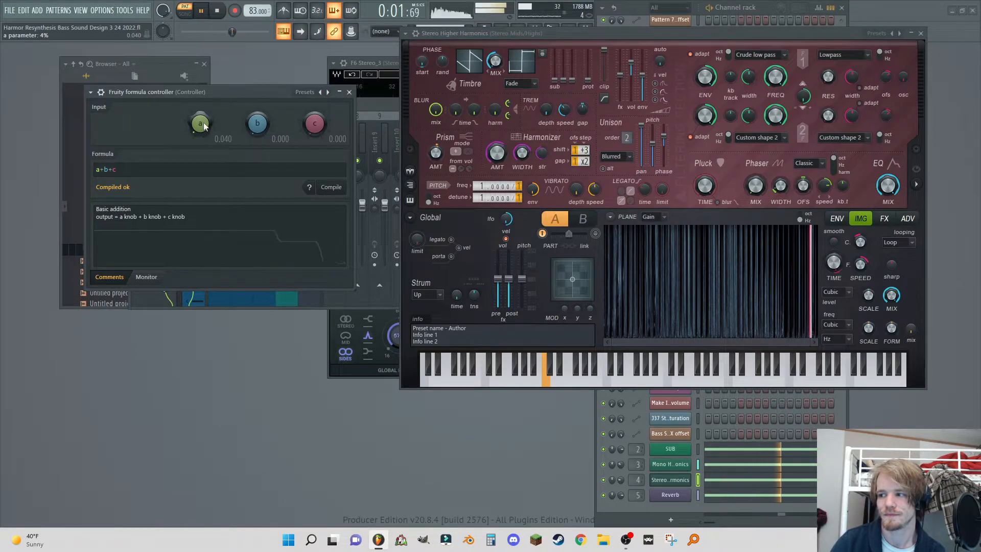
left_click_drag(204, 123, 203, 87)
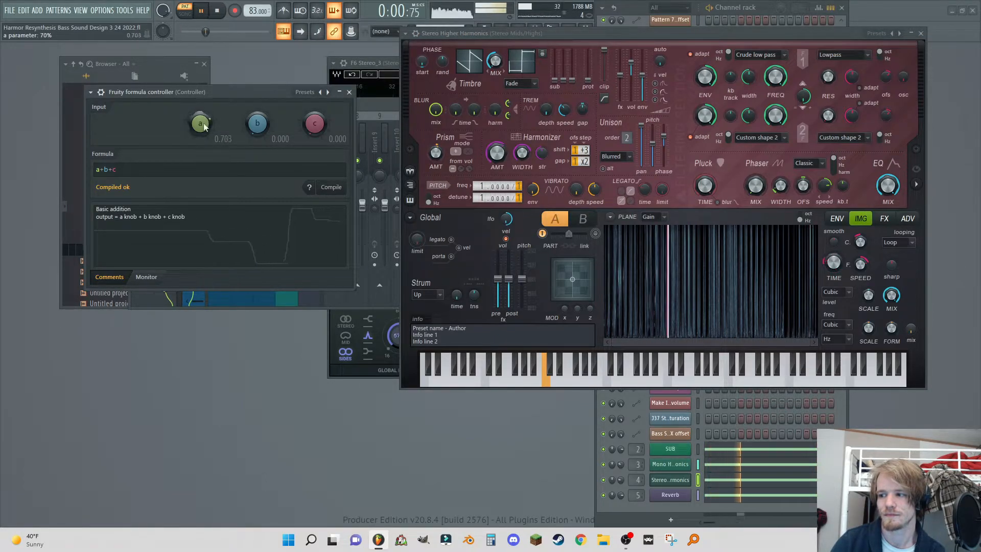
mouse_move(201, 128)
left_mouse_down()
mouse_move(201, 143)
mouse_move(192, 132)
left_mouse_up()
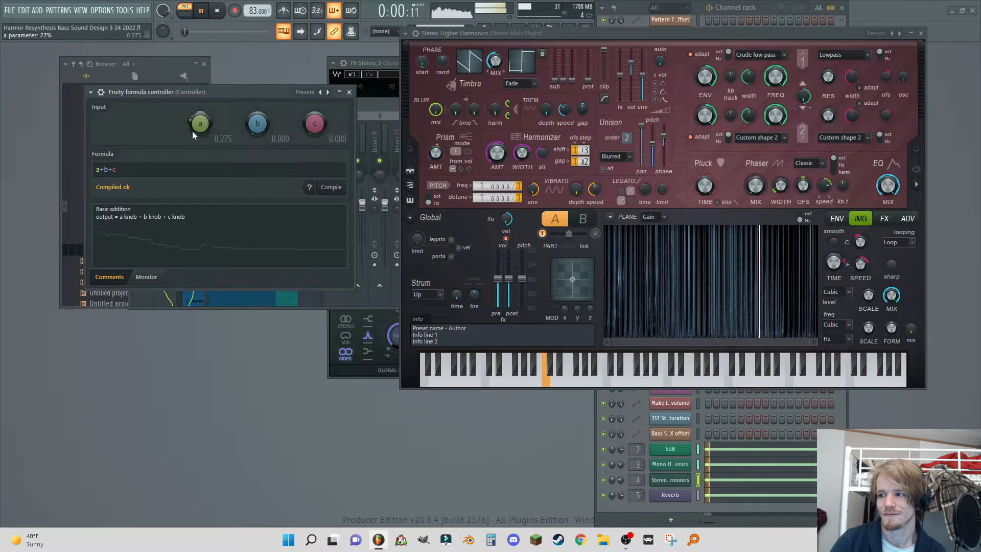
key("F9")
left_click(218, 11)
left_click(218, 12)
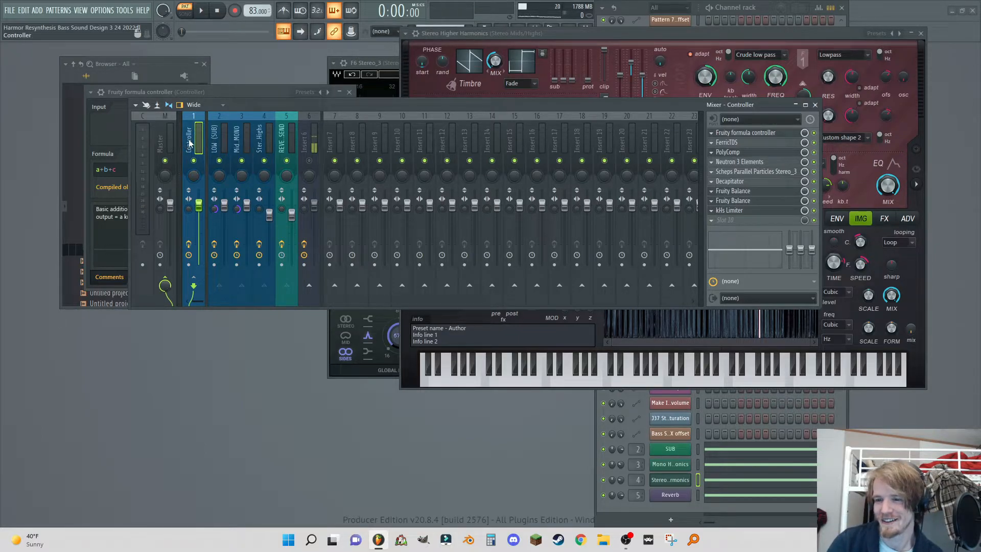
Review the effect chains of the LOW (SUB), Mid MONO, Stereo Highs and REVERB SEND mixer tracks.
left_click(217, 146)
left_click(242, 143)
left_click(265, 146)
left_click(284, 146)
left_click(263, 146)
left_click(242, 147)
left_click(220, 144)
left_click(242, 143)
left_click(266, 141)
left_click(285, 140)
left_click(242, 137)
left_click(219, 136)
left_click(178, 136)
left_click(132, 144)
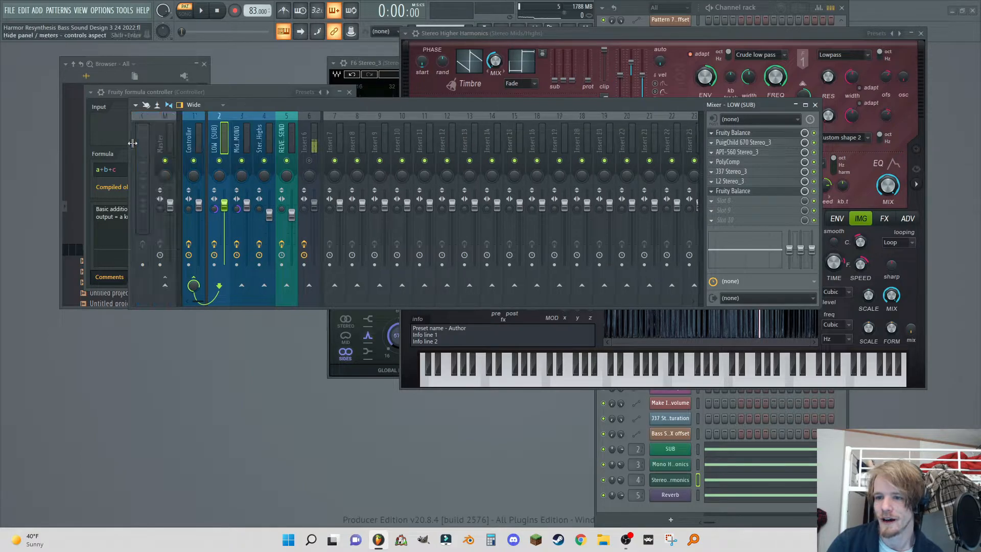
Select the Controller mixer track, review its Fruity formula controller and return to the mixer.
left_click(198, 141)
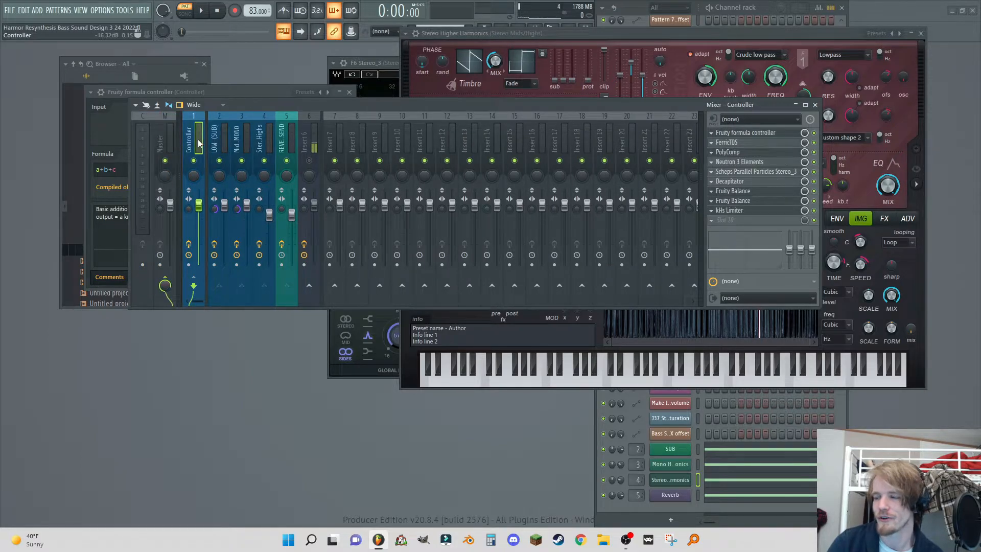
left_click(768, 135)
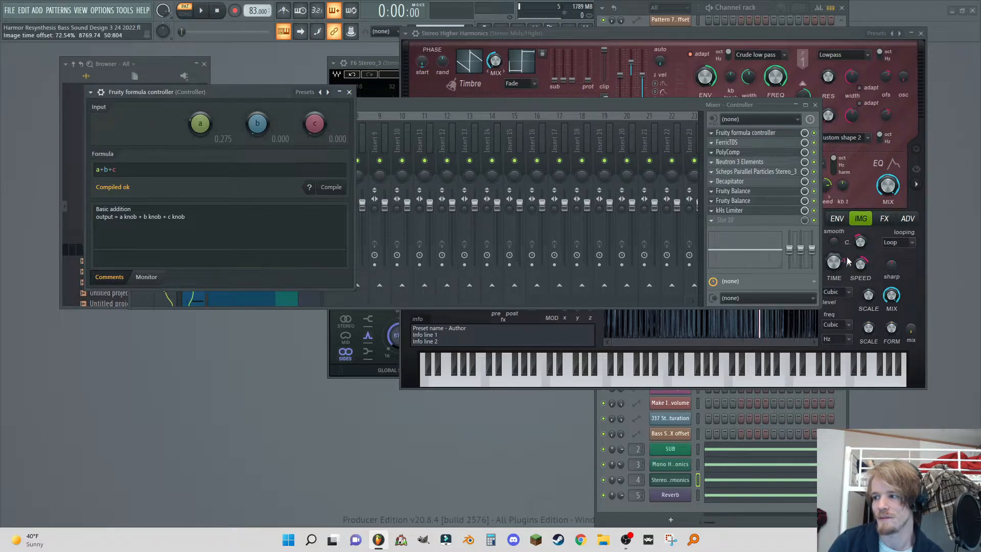
left_click(534, 109)
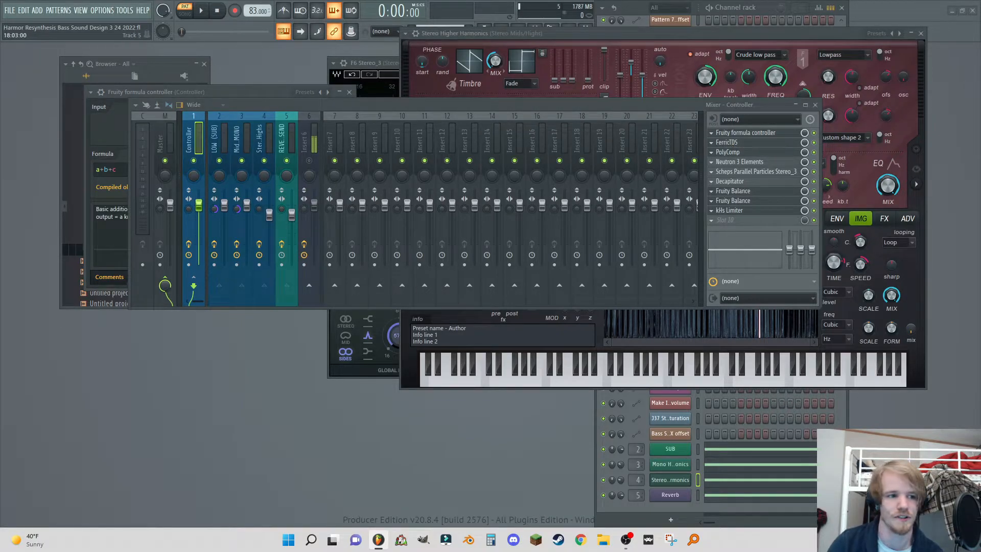
Inspect FerricTDS's saturation and PolyComp's multiband compression settings on the Controller track, closing each plug-in.
left_click(726, 142)
left_click_drag(569, 92, 542, 148)
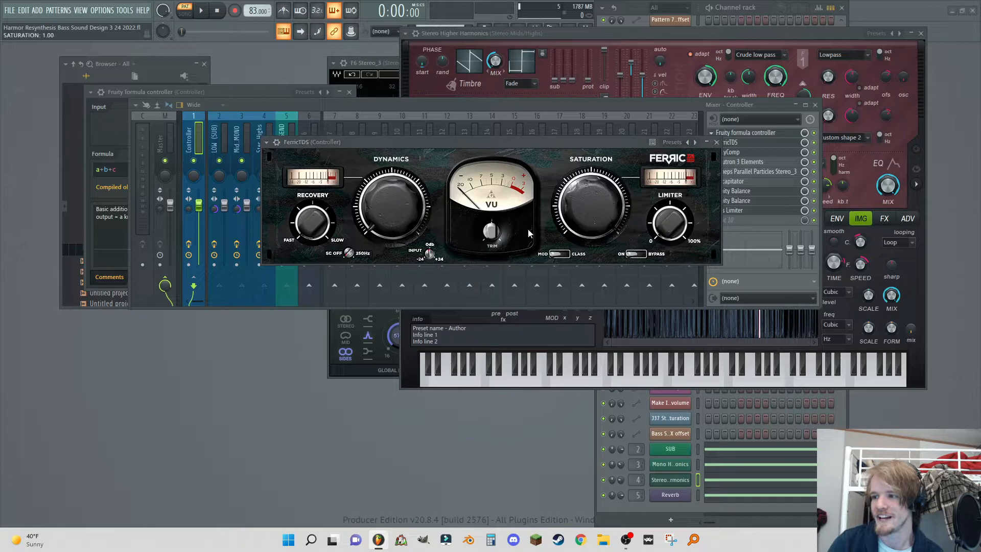
left_click_drag(591, 204, 591, 215)
left_click(717, 142)
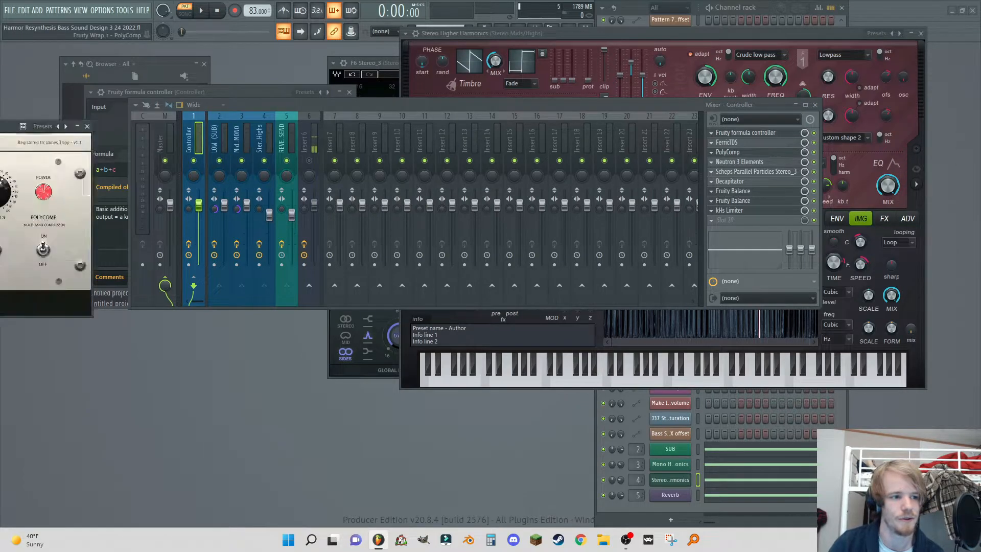
left_click_drag(0, 126, 326, 110)
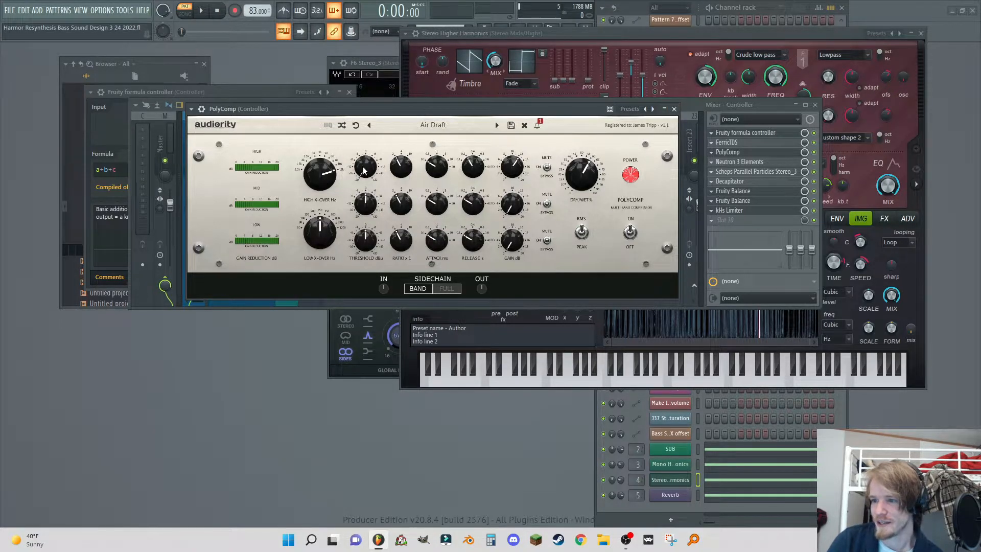
left_click(674, 110)
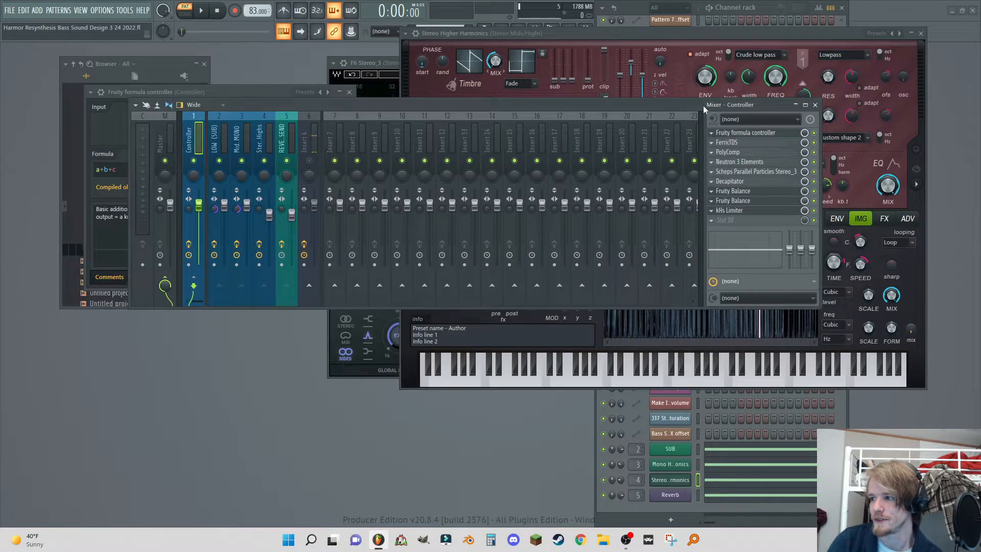
Inspect Neutron 3 Elements on the Controller track, checking its Equalizer's 271 Hz and 10783 Hz bands, and close the plug-in.
left_click(736, 162)
left_click_drag(276, 84, 321, 59)
left_click(307, 106)
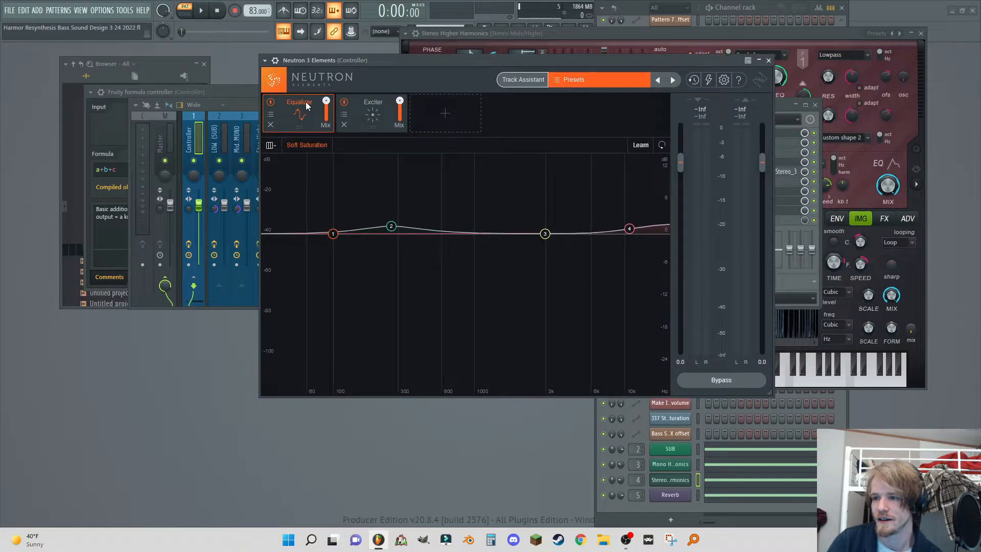
left_click(391, 227)
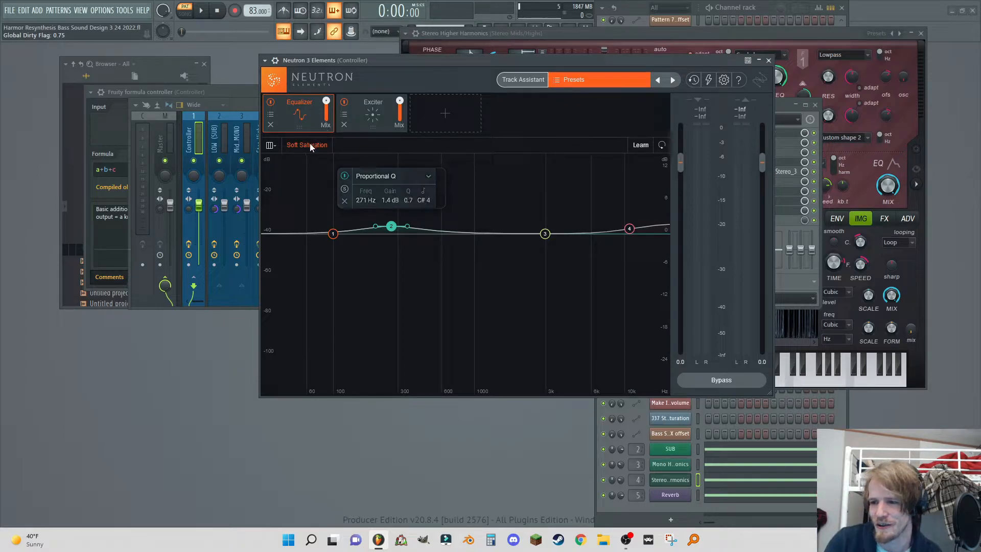
left_click(630, 230)
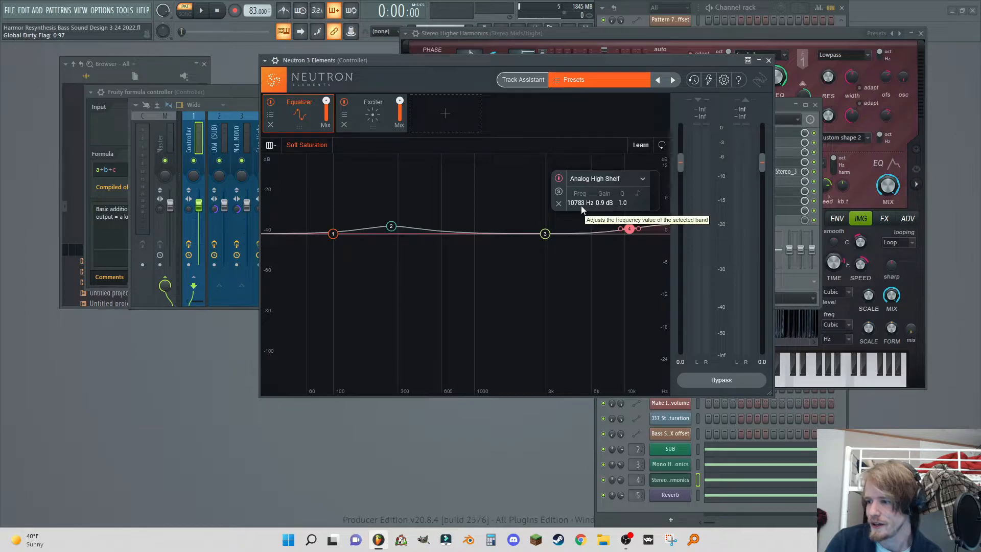
left_click(768, 60)
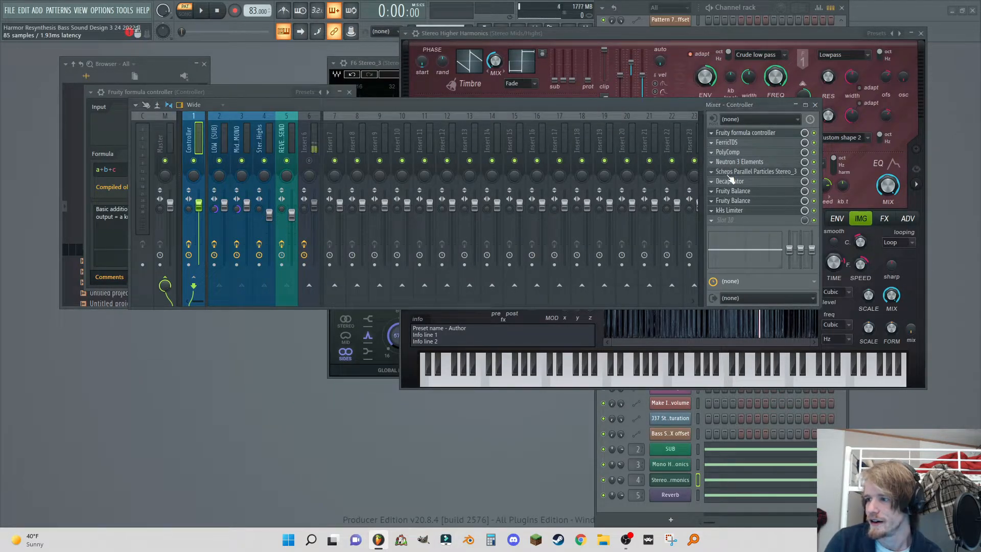
Play the bass while sweeping the Bite knob in Scheps Parallel Particles between 0 and 100, settle it at about 21.7 and stop playback.
left_click_drag(0, 101, 441, 111)
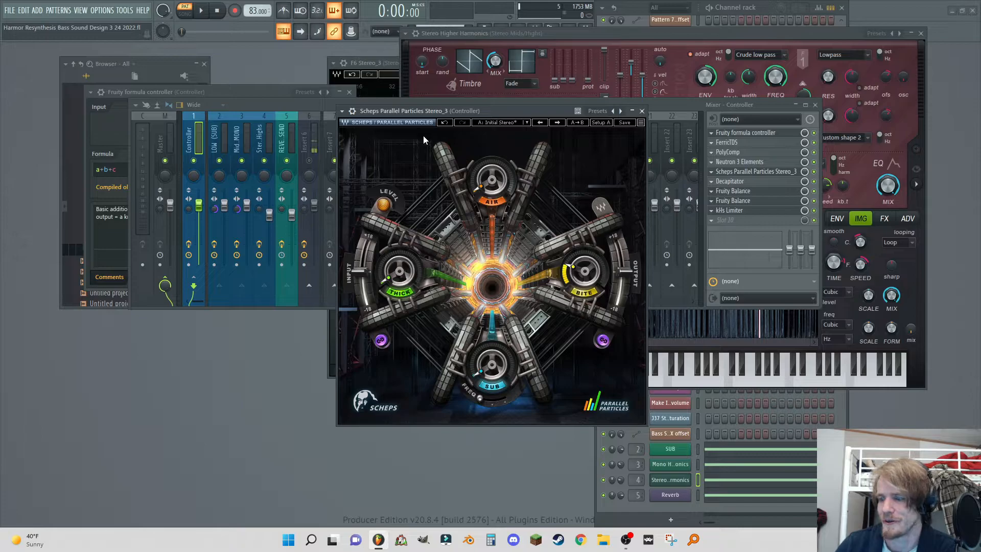
left_click_drag(579, 266, 579, 265)
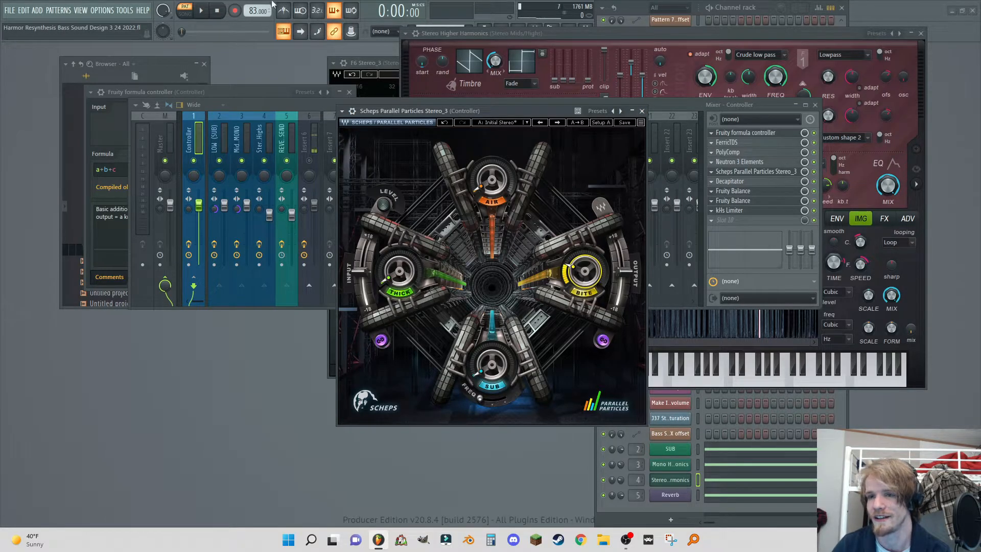
key("space")
left_click_drag(592, 267, 593, 279)
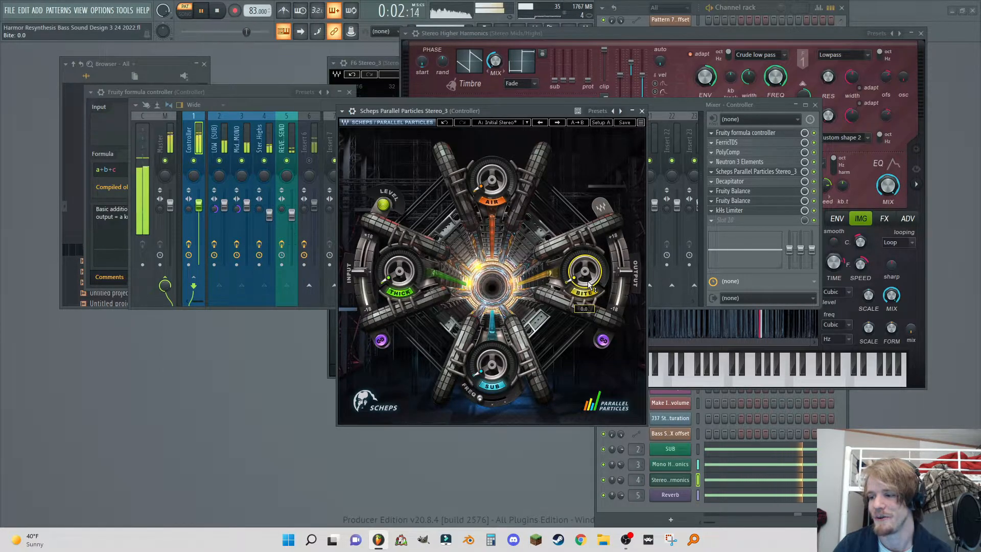
left_click_drag(590, 284, 590, 271)
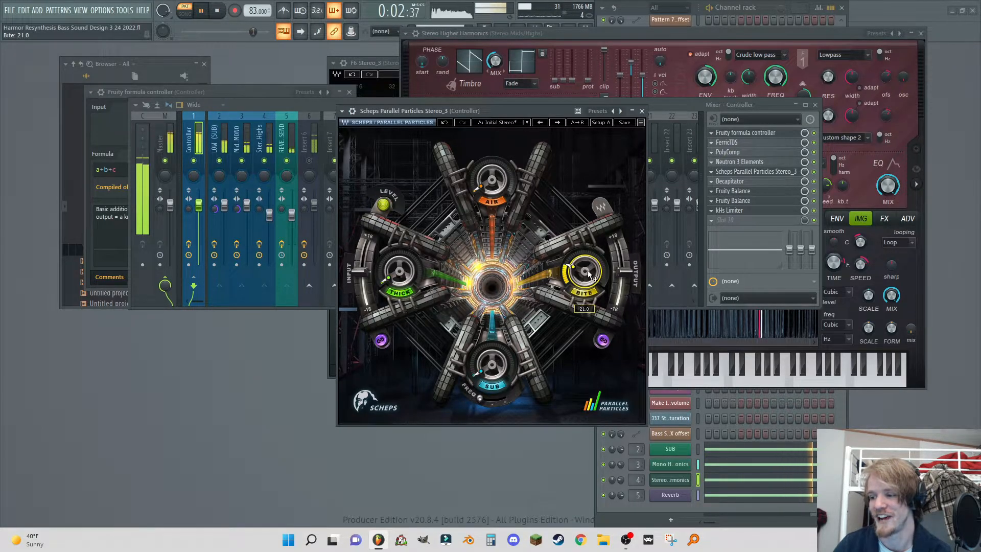
left_click_drag(591, 277, 591, 225)
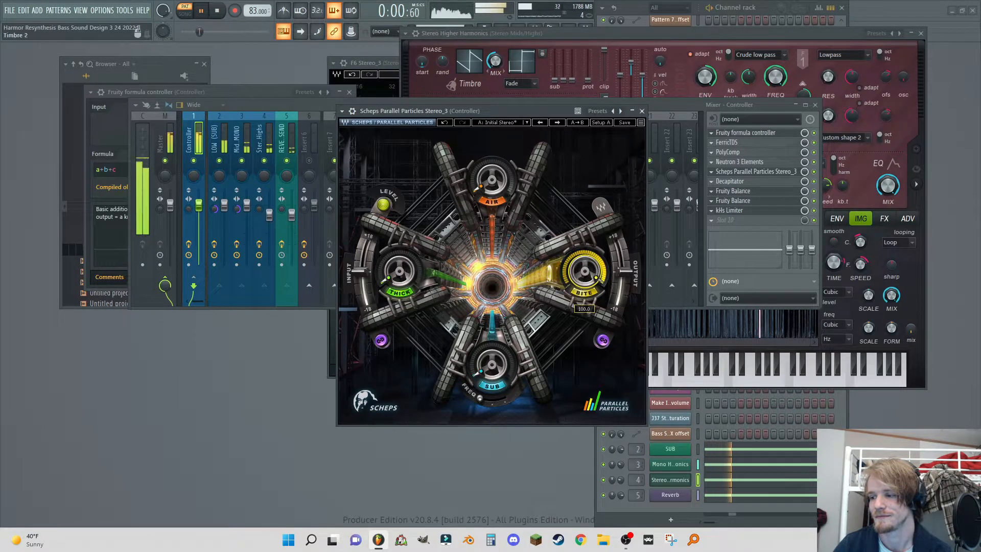
left_click_drag(591, 275, 590, 323)
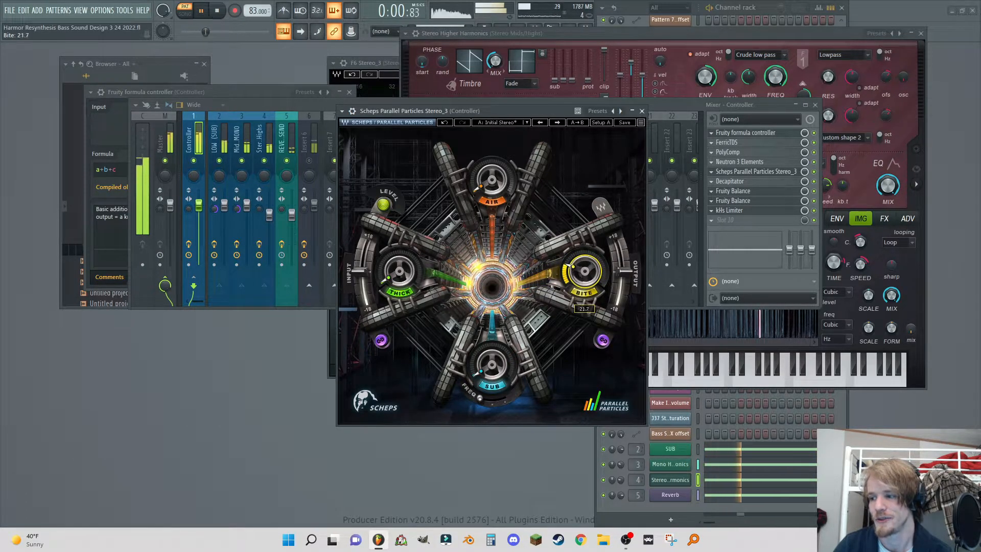
left_click(220, 10)
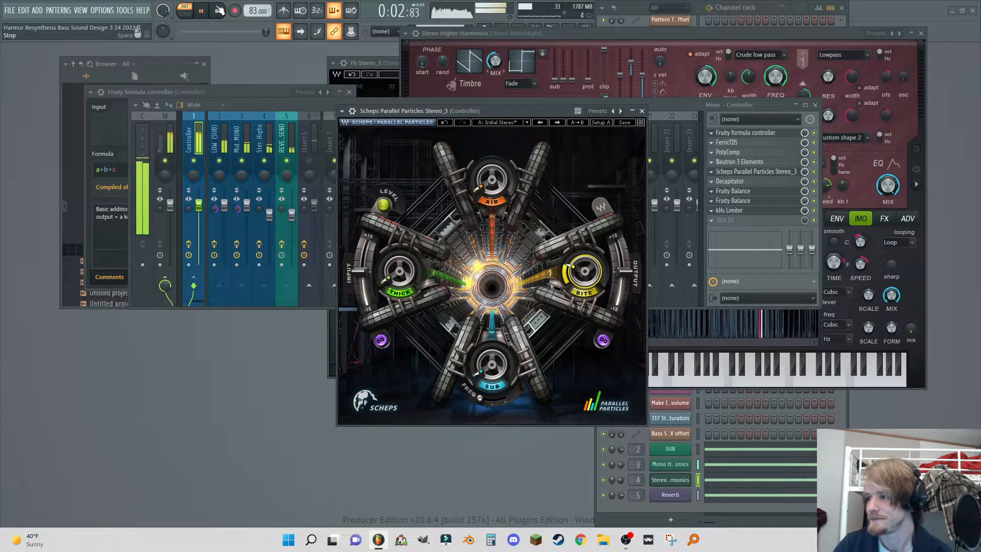
Open Decapitator from the Controller track, start playback and check its Tone knob.
left_click(741, 181)
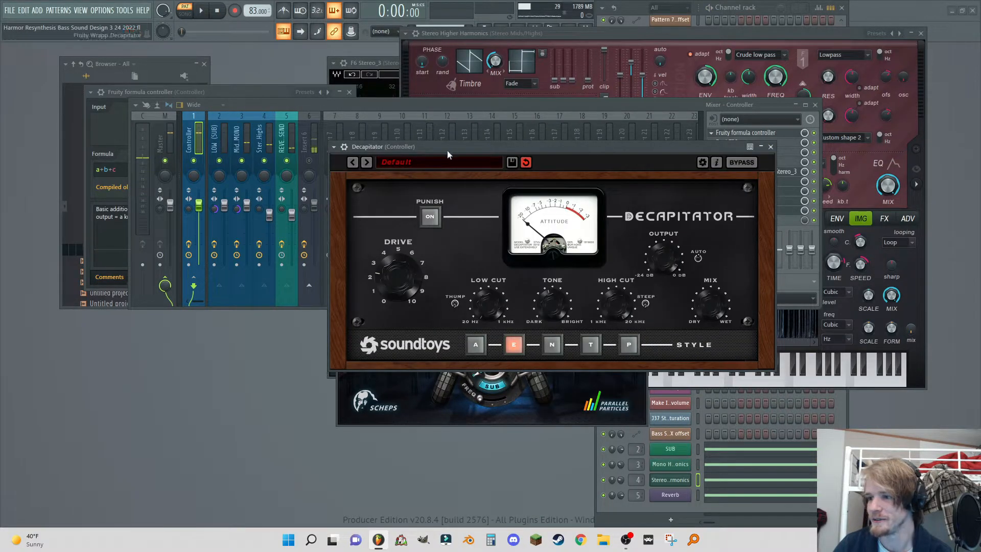
left_click_drag(436, 145, 407, 55)
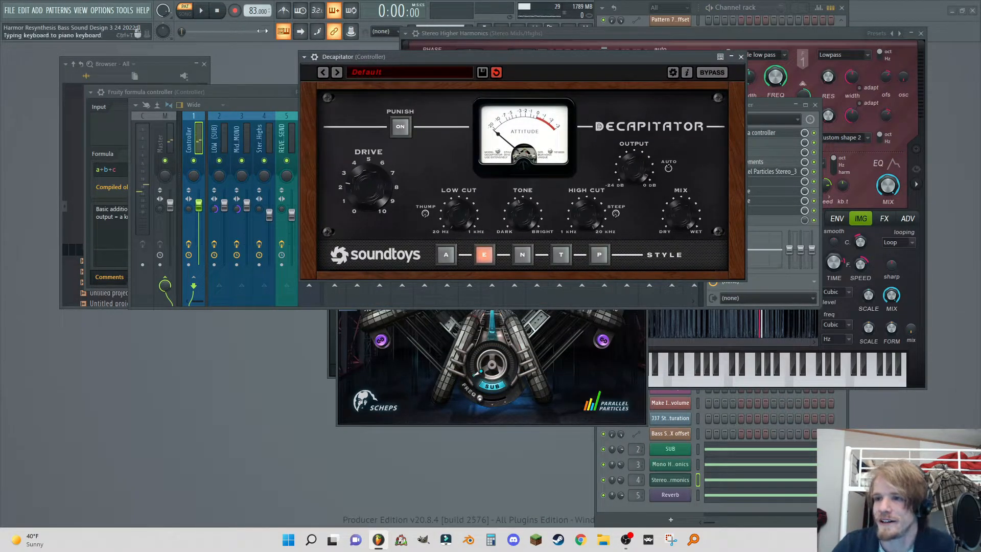
left_click(201, 10)
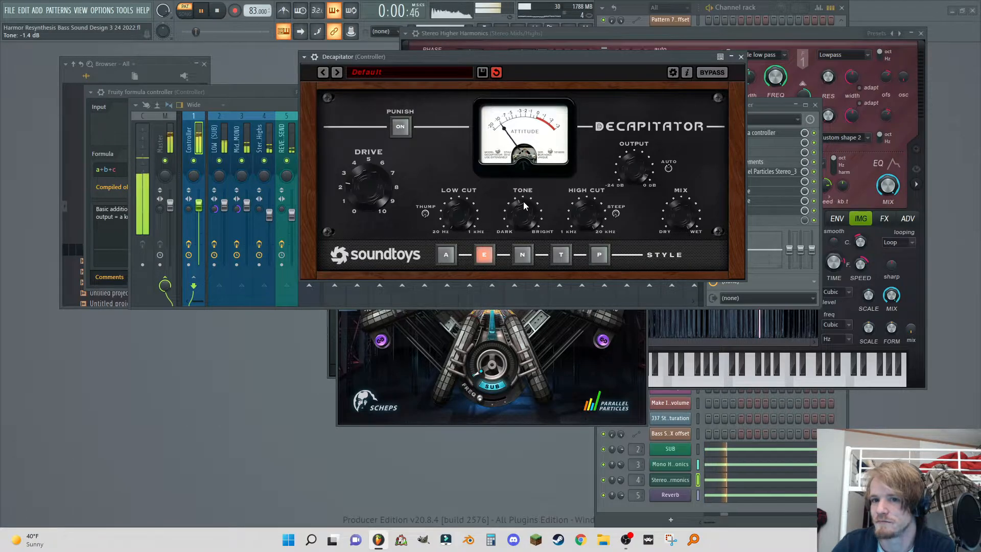
left_click_drag(523, 201, 520, 203)
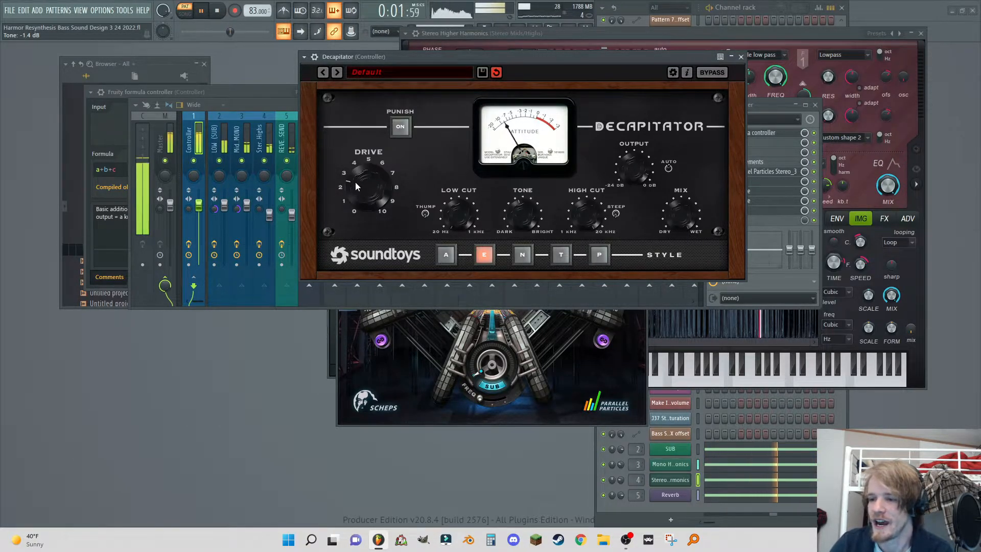
Vary Decapitator's Drive between about 2.3 and 3.1 during playback, push it to 10 and bring it back down.
left_click_drag(354, 185, 351, 185)
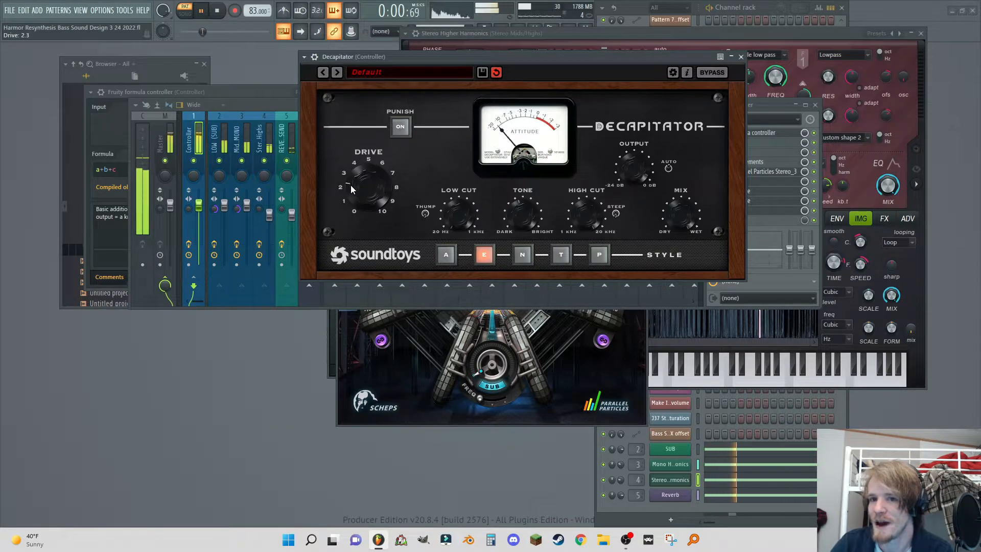
scroll(351, 185, "up", 5)
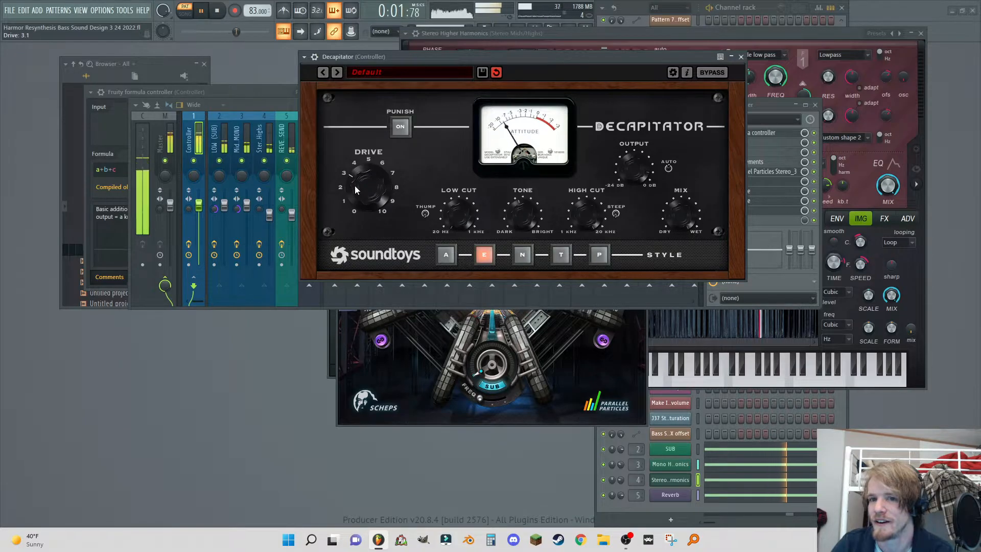
scroll(353, 189, "down", 2)
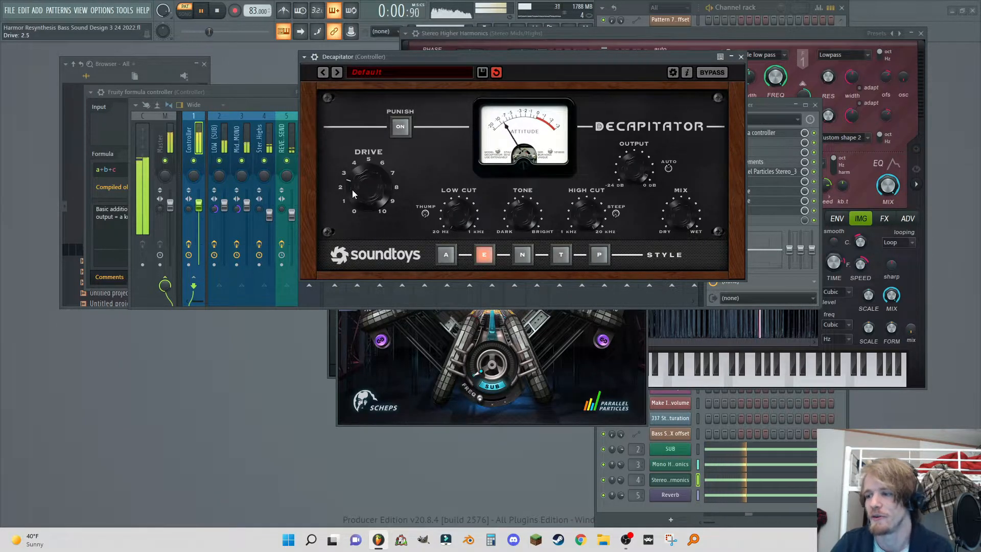
left_click_drag(352, 189, 364, 146)
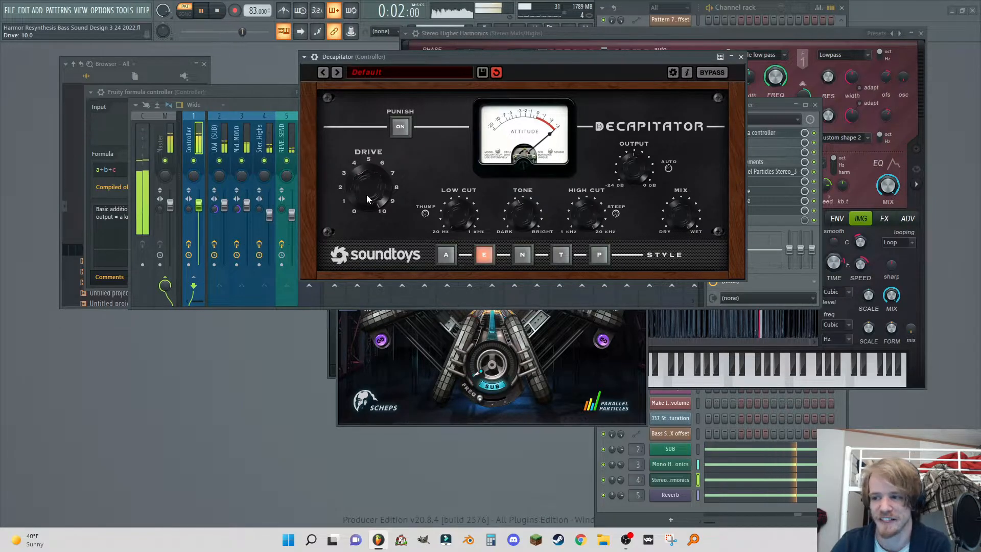
left_click_drag(365, 194, 355, 225)
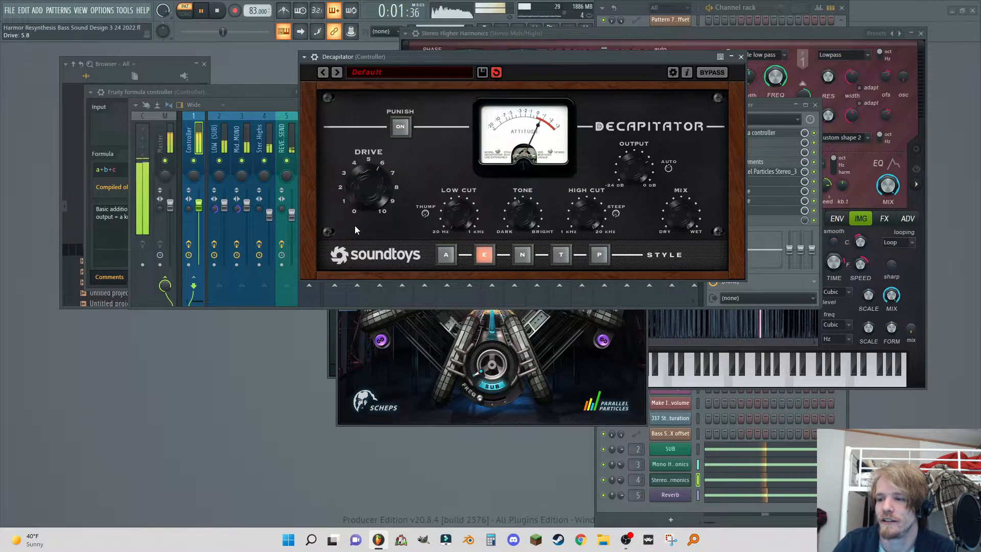
Raise the Fruity formula controller's a knob to about 0.86 during playback, and bring it down to about 0.19.
left_click(249, 105)
left_click(194, 92)
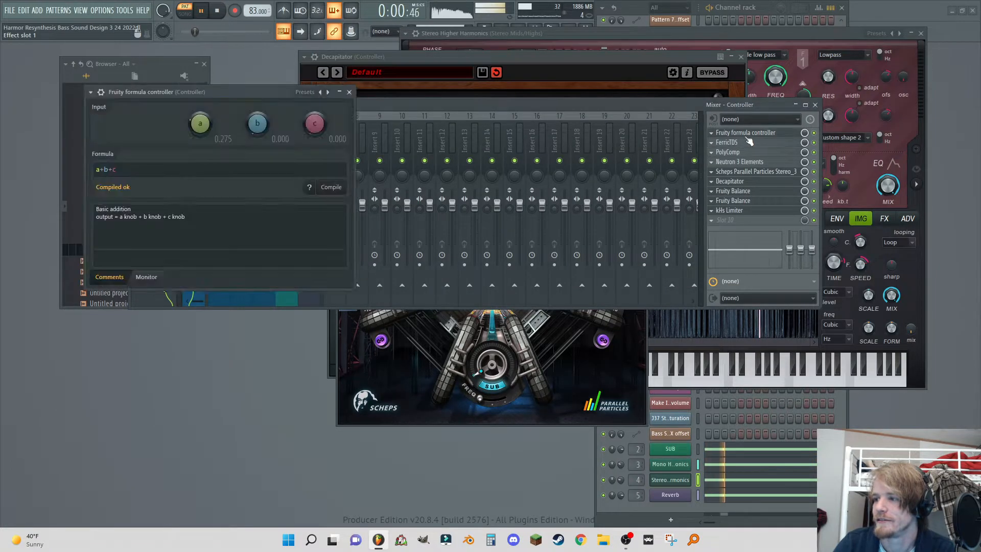
scroll(196, 131, "up", 12)
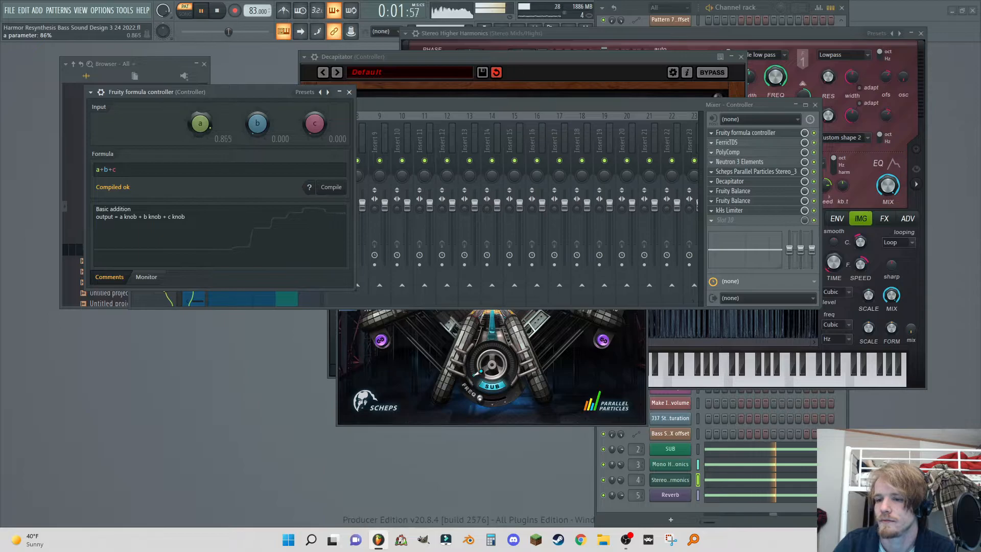
left_click(388, 126)
left_click(309, 141)
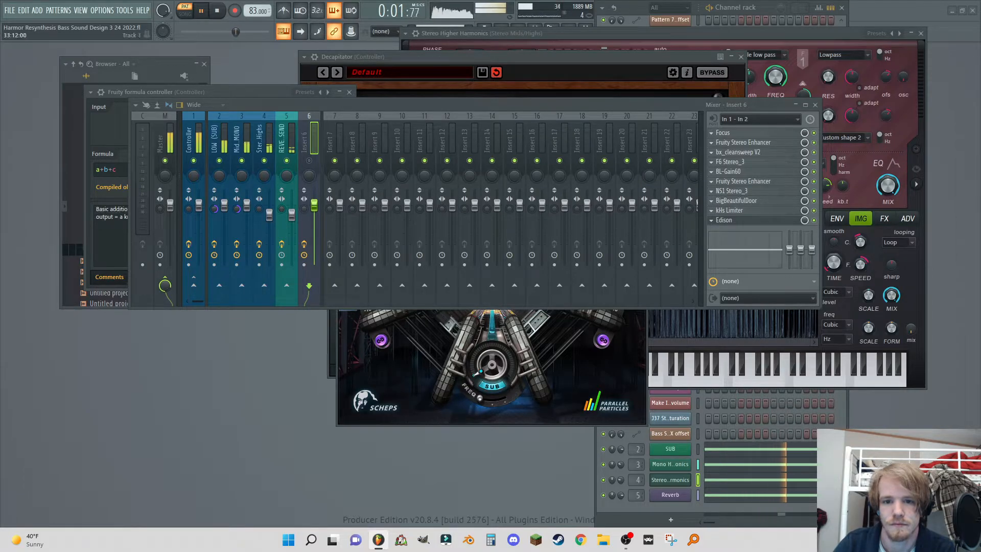
left_click(194, 138)
left_click(746, 132)
left_click(746, 133)
scroll(192, 124, "down", 10)
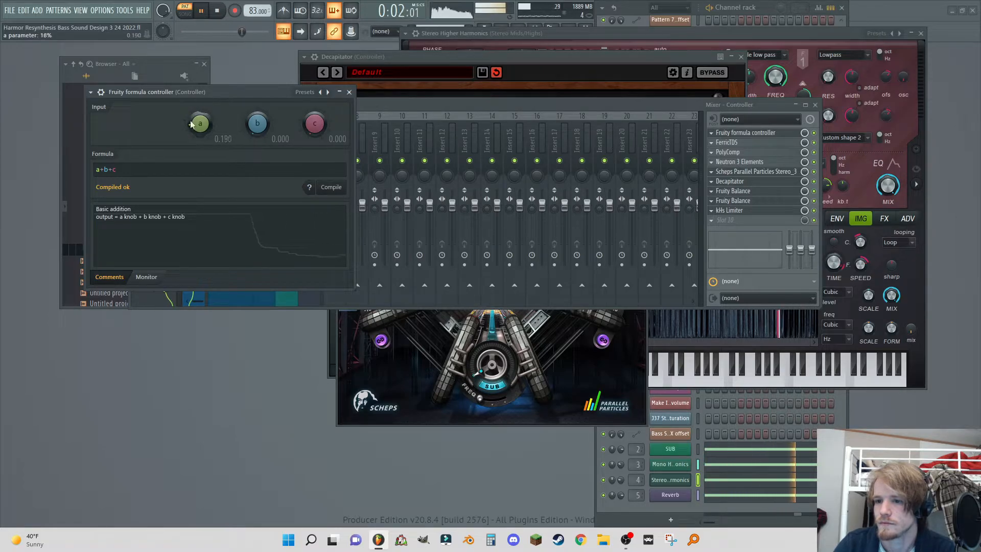
Check Decapitator with the a knob lowered, stop playback and return to the mixer.
left_click(736, 182)
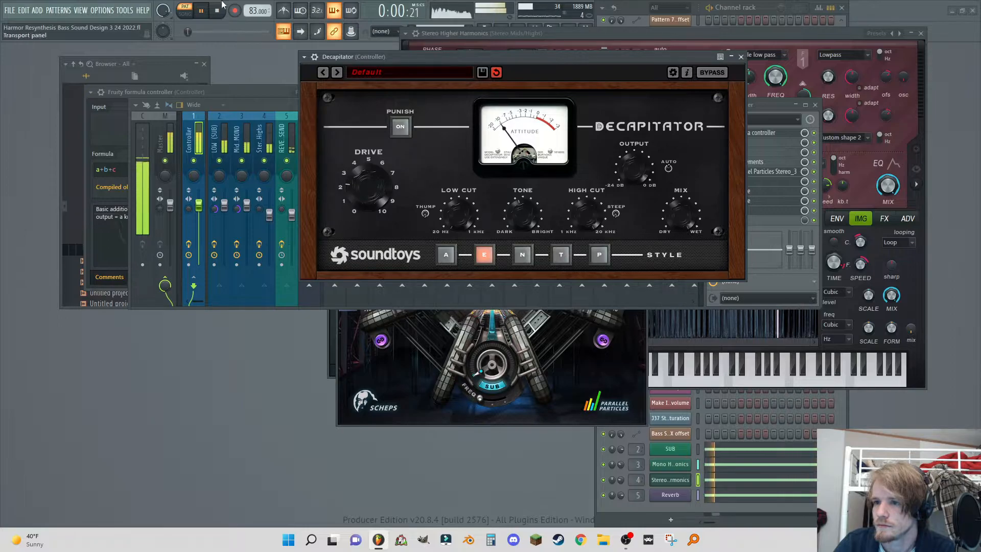
key("space")
left_click(772, 108)
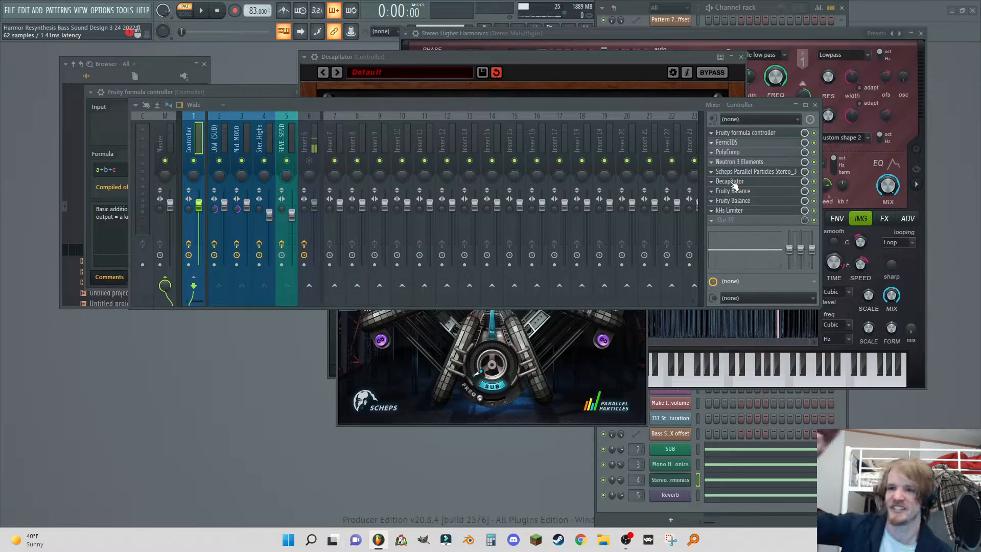
Inspect the kHs Limiter's input gain and threshold on the Controller track, play the bass briefly and close the plug-in.
left_click(731, 210)
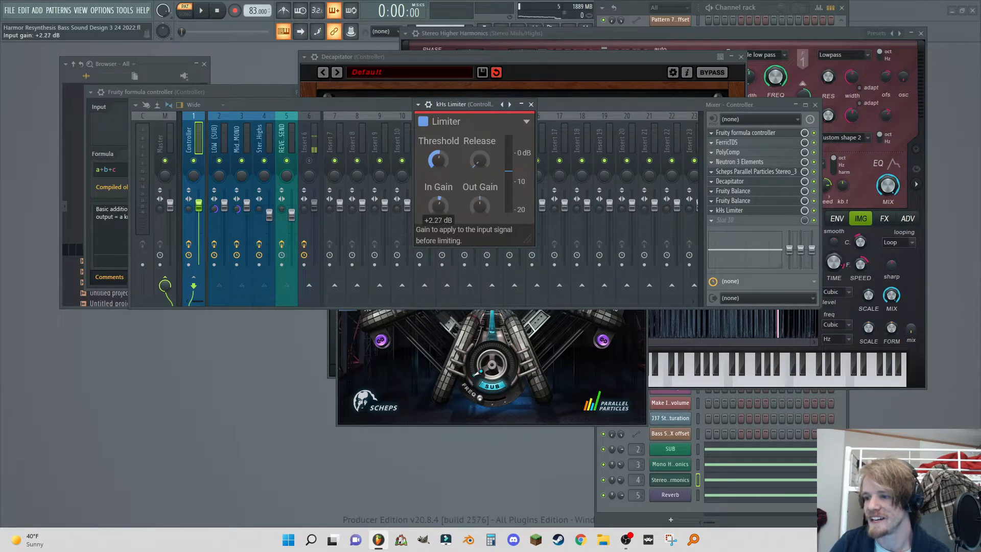
left_click(203, 11)
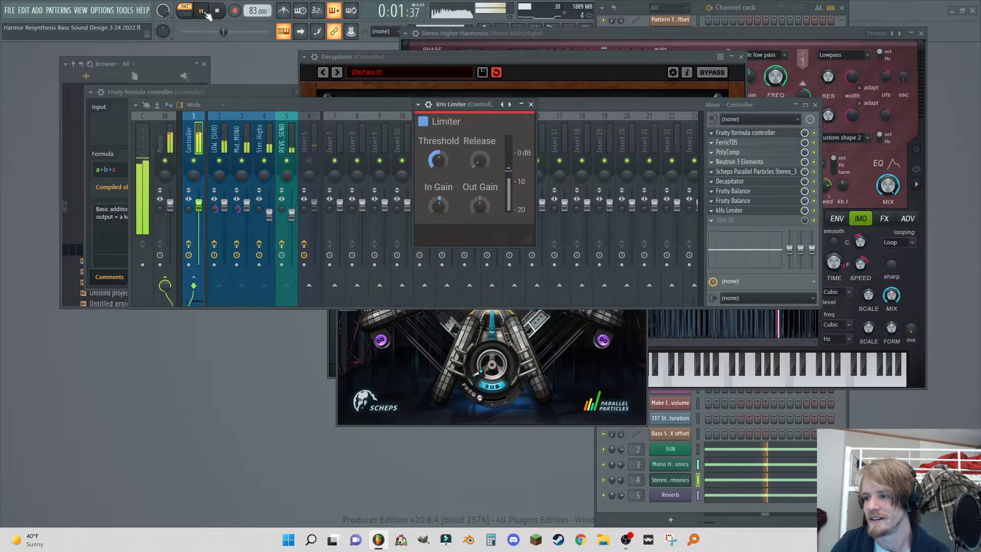
left_click(217, 10)
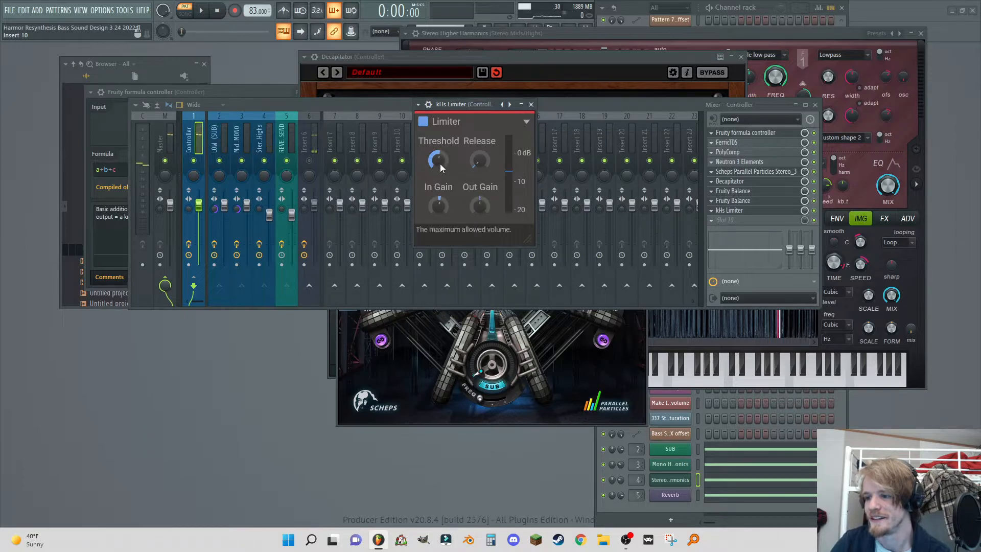
left_click(531, 104)
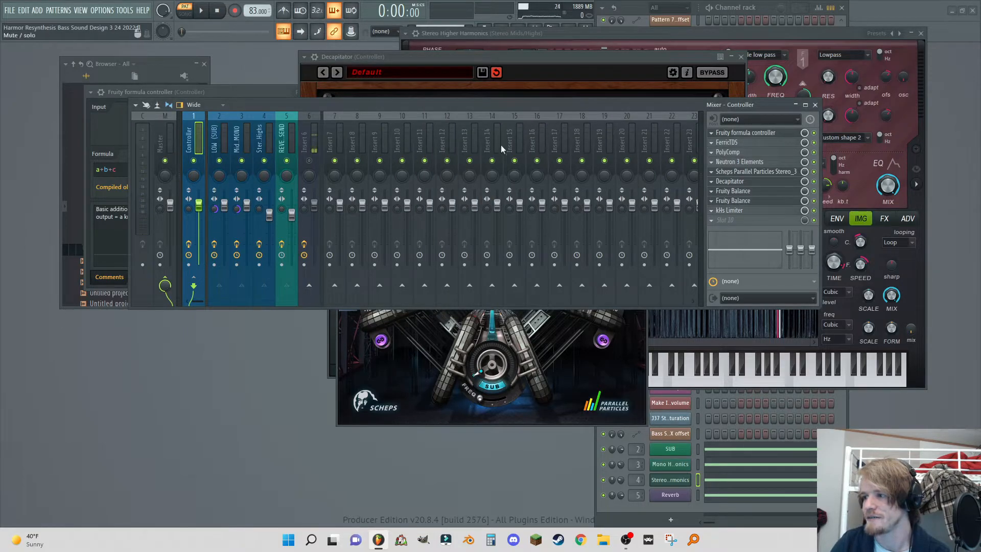
Step through the neighbouring mixer tracks to view their effect chains and return to the Controller track.
key("Right")
key("Right")
key("Right")
key("Right")
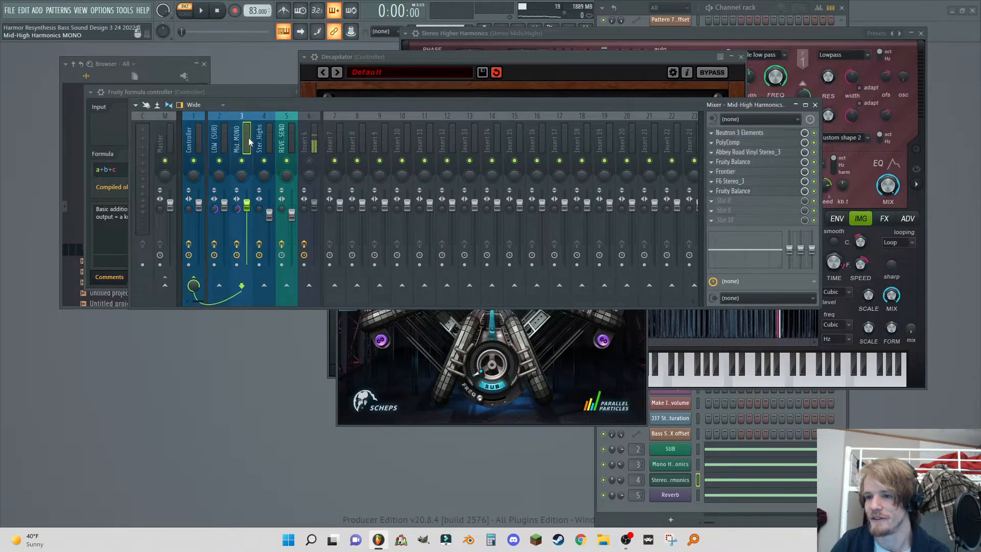
left_click(197, 134)
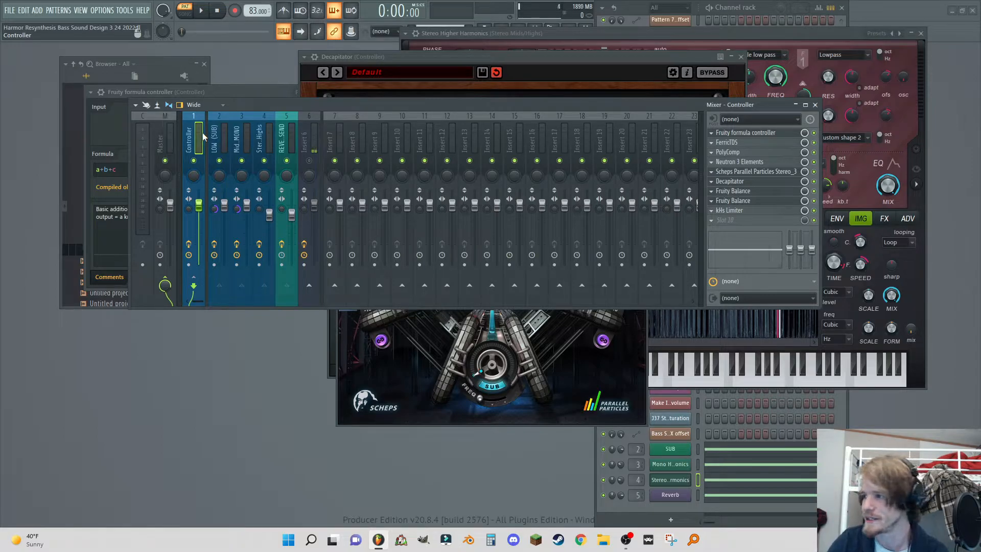
Compare the effect chains and Controller routing of the LOW (SUB), Mid-High Harmonics MONO, Stereo Mids/Highs and REVERB SEND tracks.
left_click(220, 138)
left_click(242, 138)
left_click(265, 138)
left_click(286, 144)
left_click(265, 141)
left_click(225, 138)
left_click(241, 138)
left_click(264, 137)
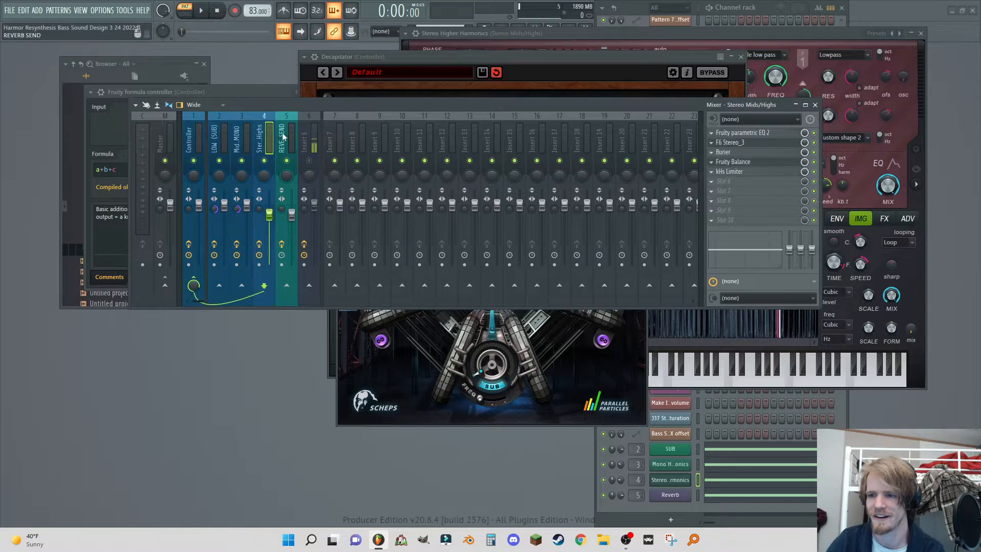
left_click(281, 137)
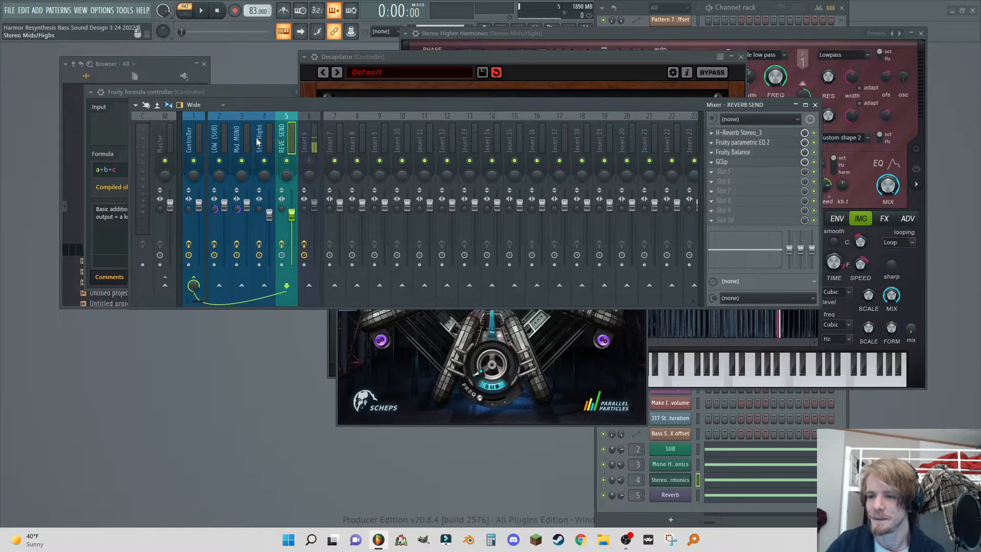
left_click(220, 144)
left_click(238, 146)
left_click(263, 143)
left_click(282, 142)
left_click(247, 140)
left_click(218, 136)
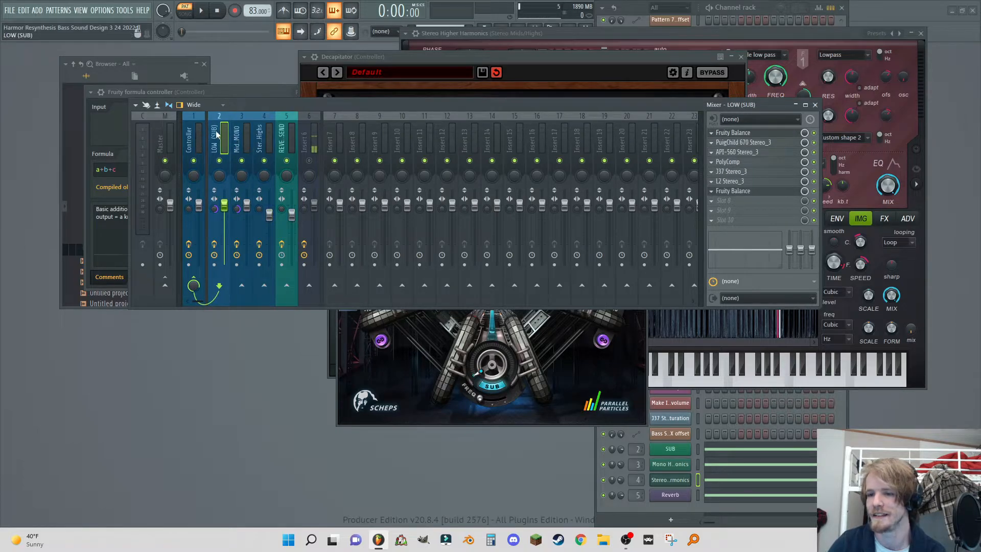
Open the SUB Harmor instrument and show its image resynthesis settings.
left_click(647, 33)
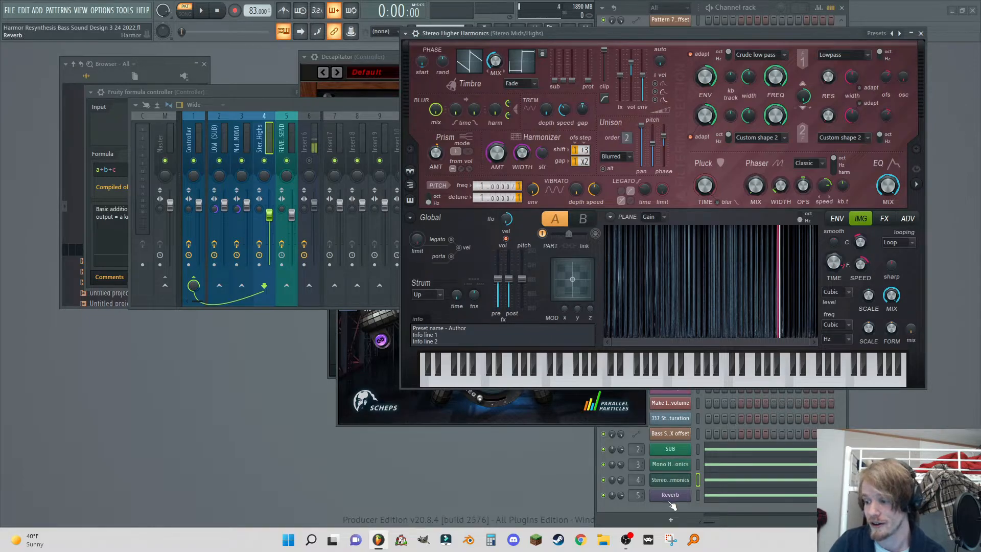
left_click(680, 452)
left_click(609, 336)
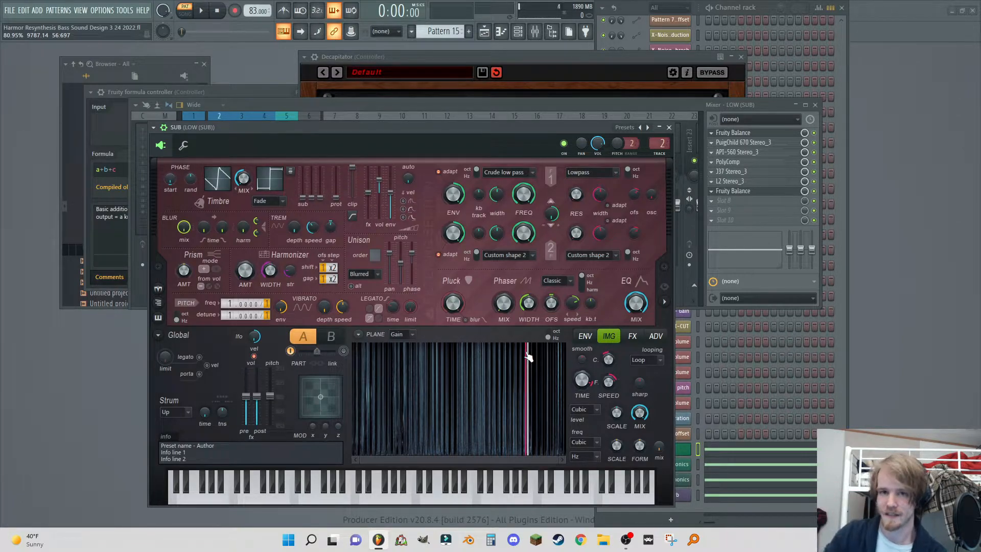
Try entering 80.95 as the SUB instrument's image time offset value, then cancel the entry.
right_click(583, 382)
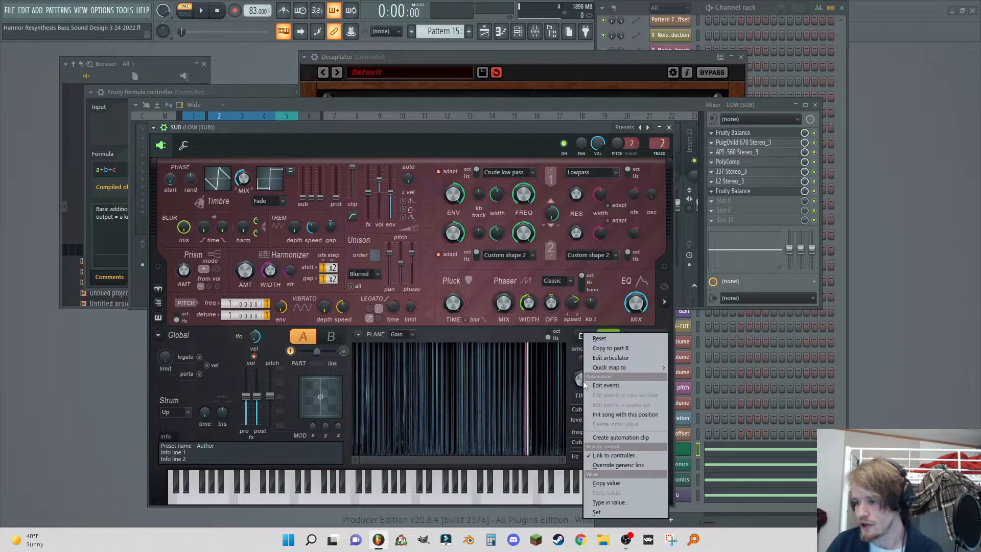
left_click(612, 502)
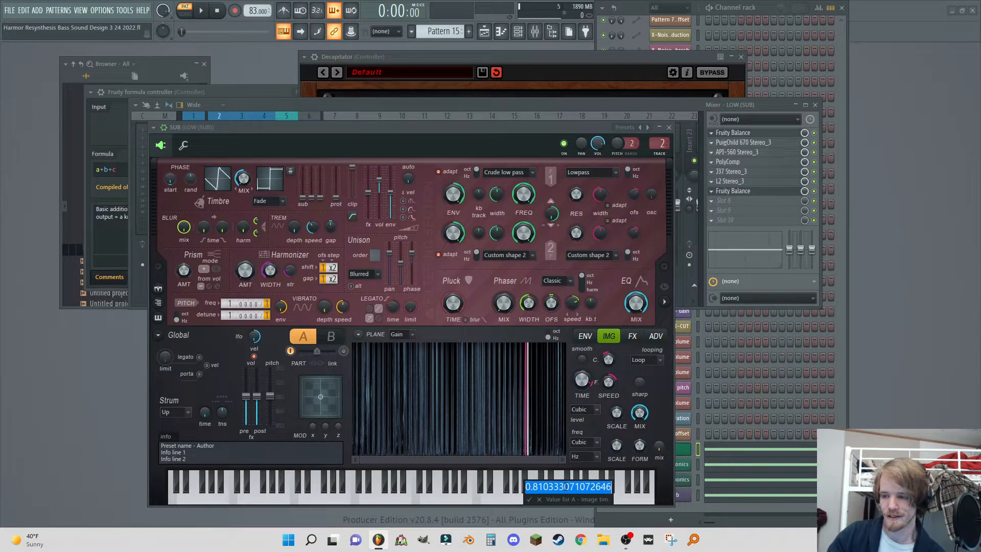
type("8")
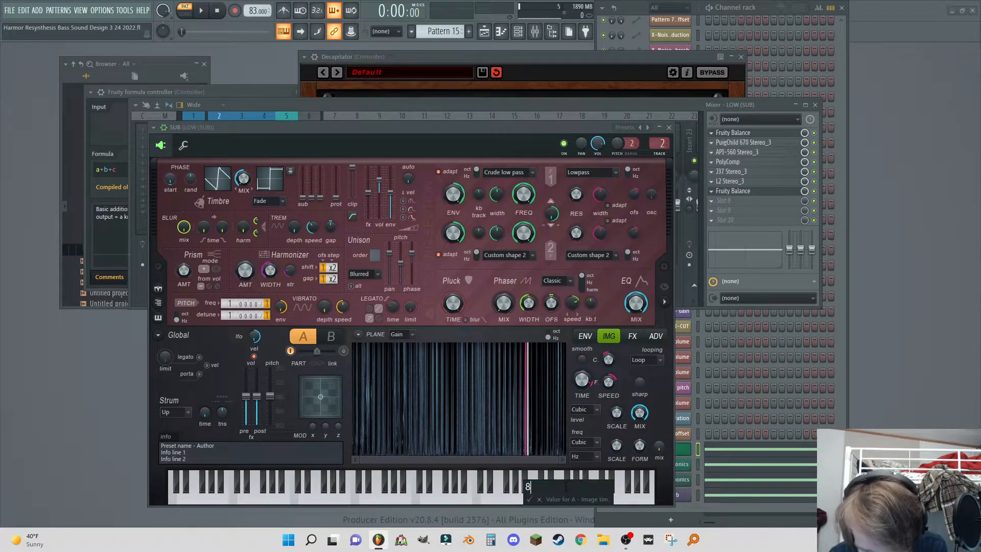
type("0.95")
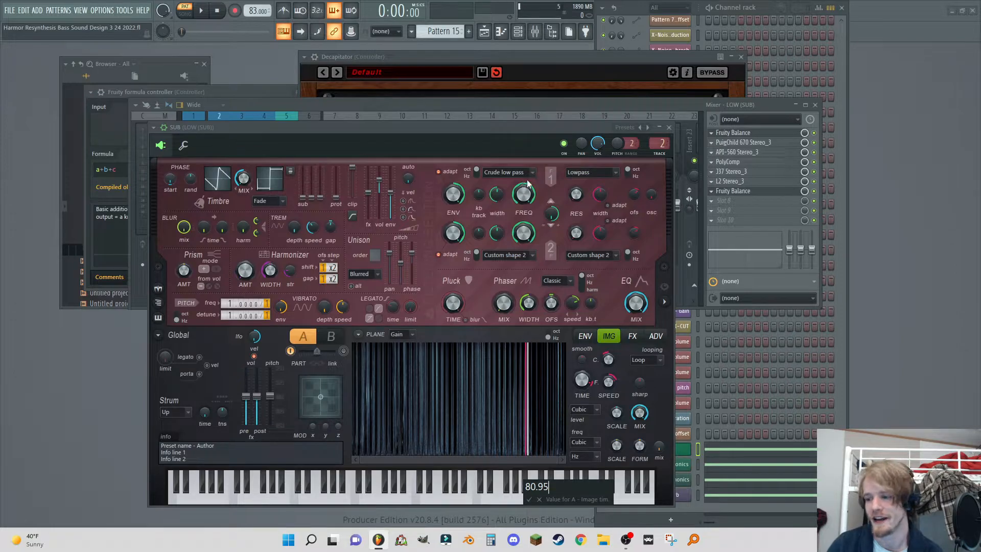
left_click(539, 501)
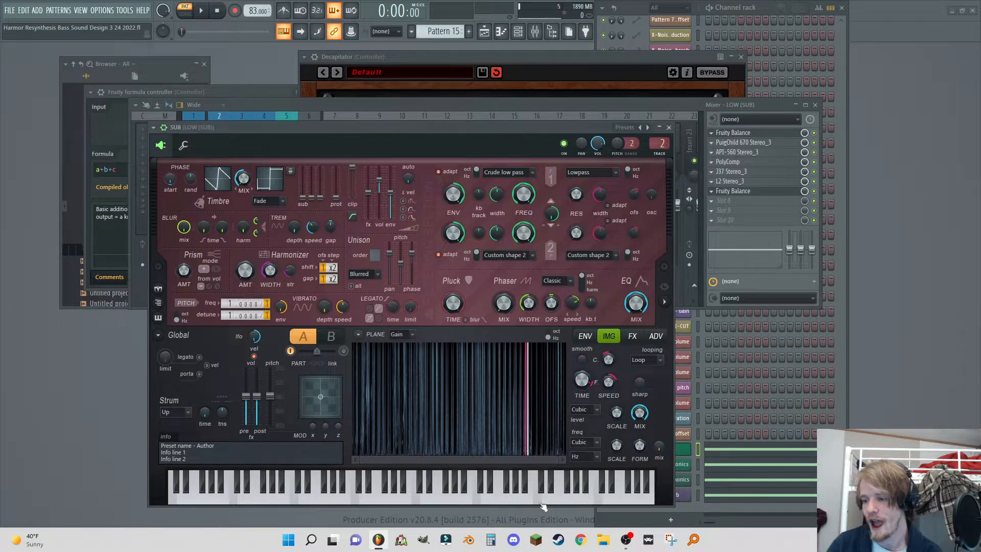
Open and close the Mono Higher Harmonics, Stereo Higher Harmonics, Reverb and SUB instruments in turn to compare the Harmor layers.
left_click(687, 465)
left_click(674, 482)
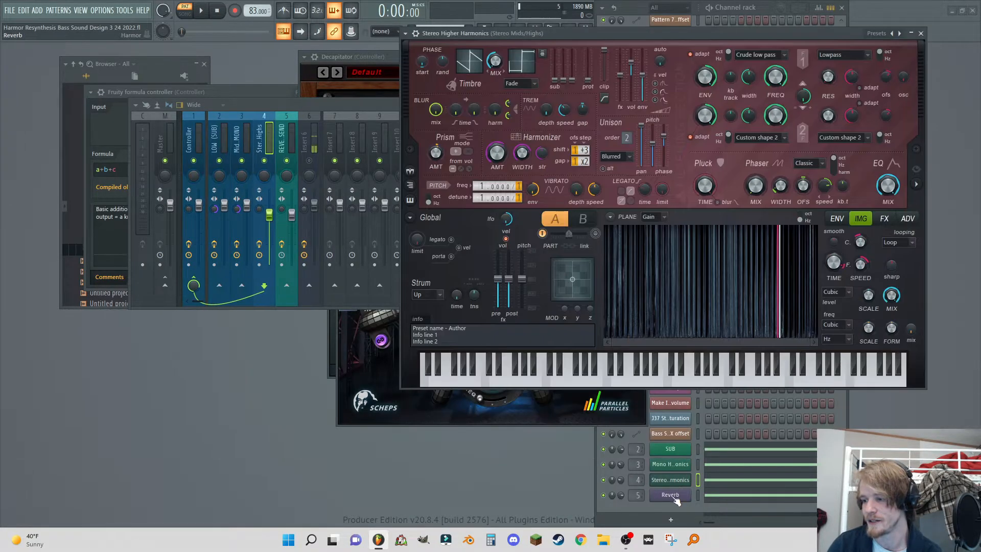
left_click(674, 497)
left_click(675, 498)
left_click(675, 480)
left_click(677, 467)
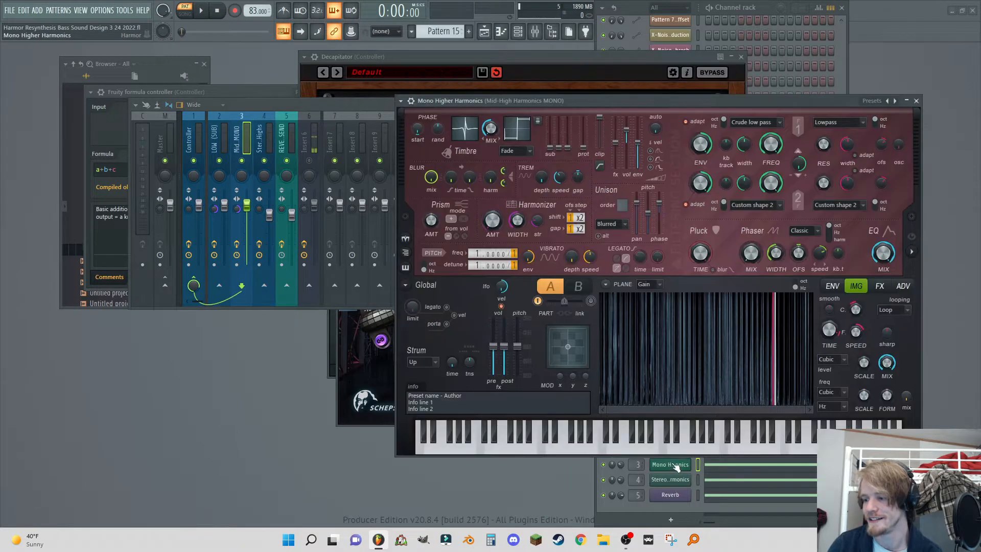
left_click(678, 467)
left_click(681, 453)
left_click(681, 453)
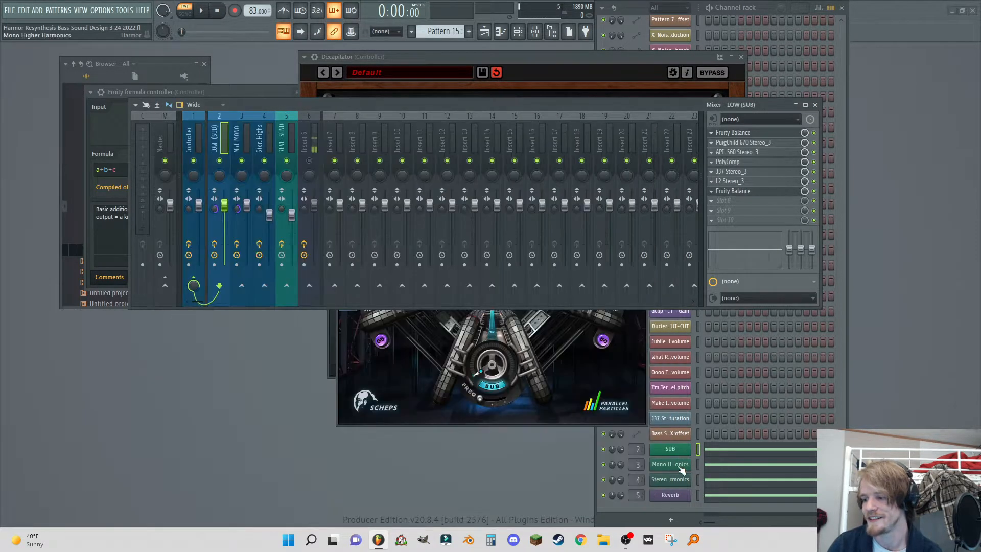
left_click(682, 465)
left_click(676, 481)
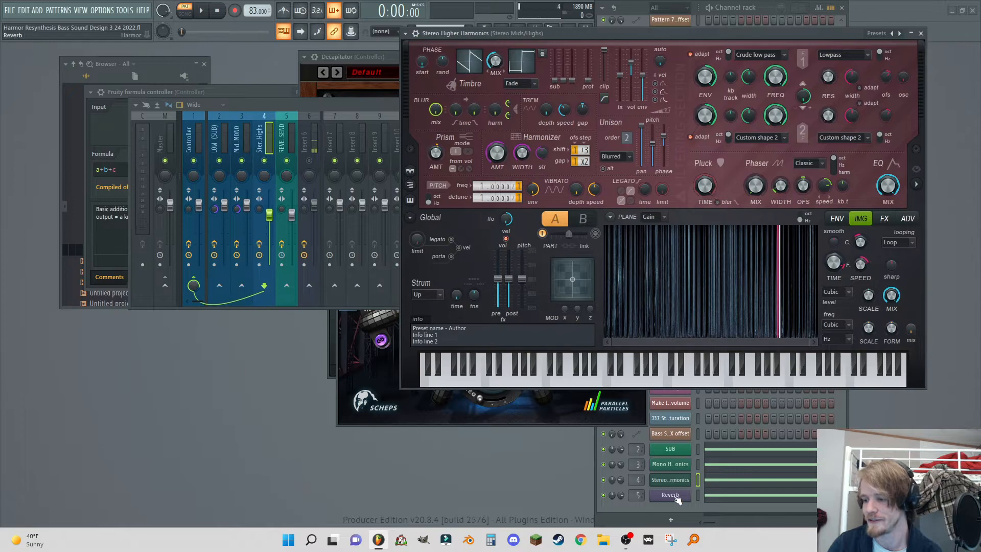
left_click(677, 497)
left_click(677, 500)
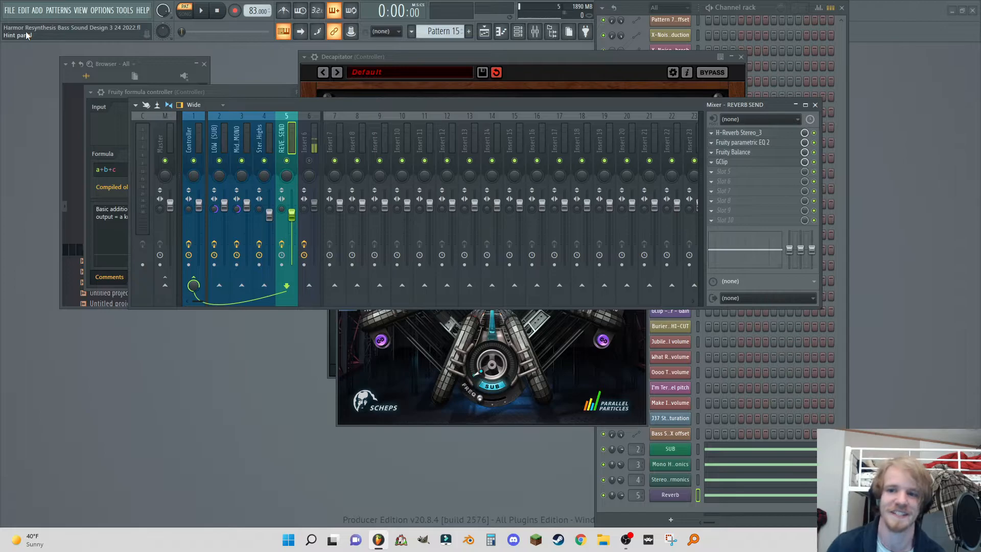
Examine the controller link of SUB's image time offset, choosing Formula ctrl - Out as its internal controller, and close the settings unaccepted.
left_click(665, 448)
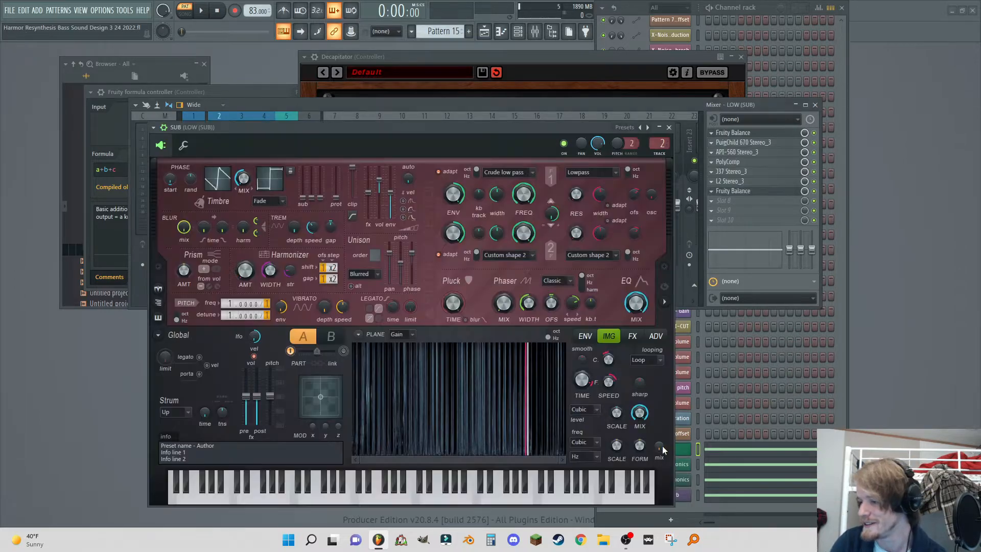
right_click(579, 376)
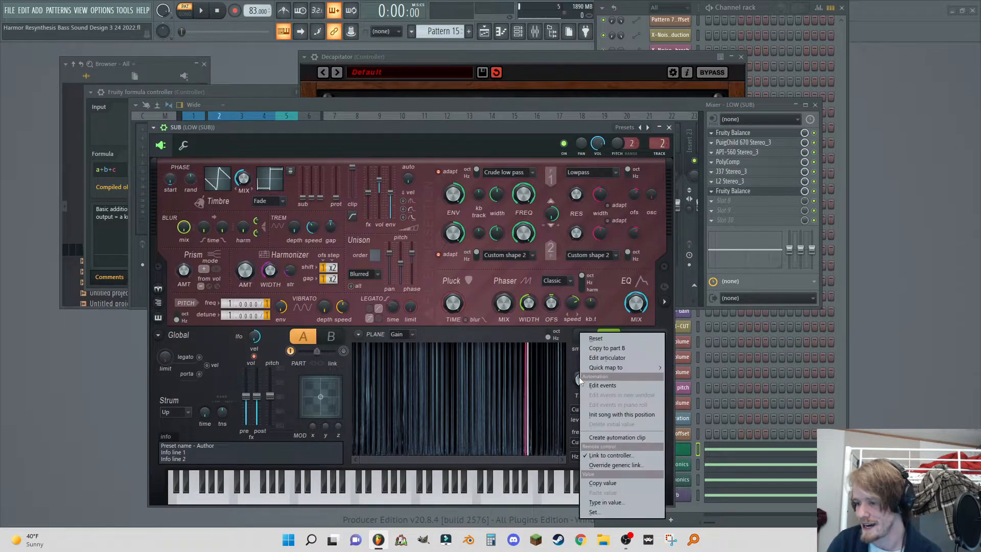
left_click(609, 456)
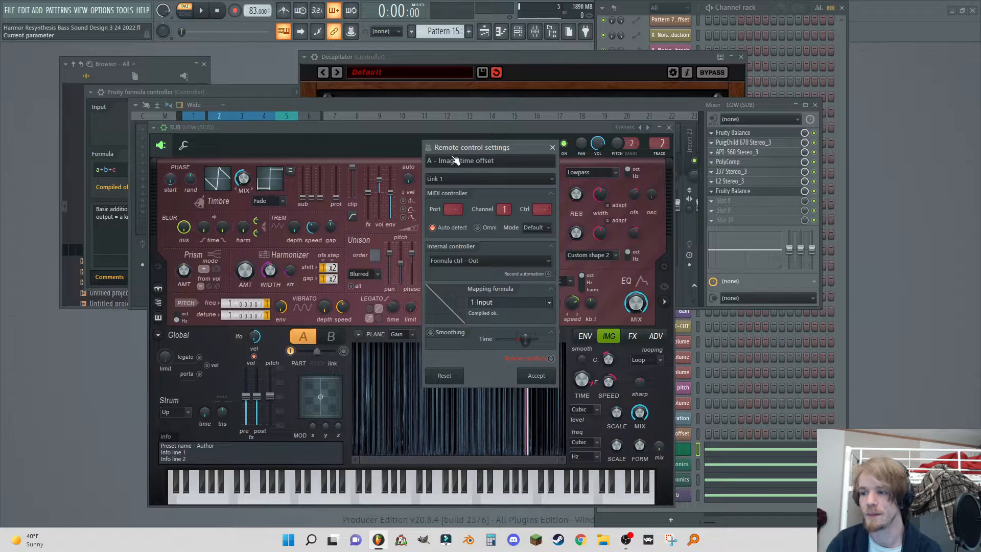
left_click(552, 177)
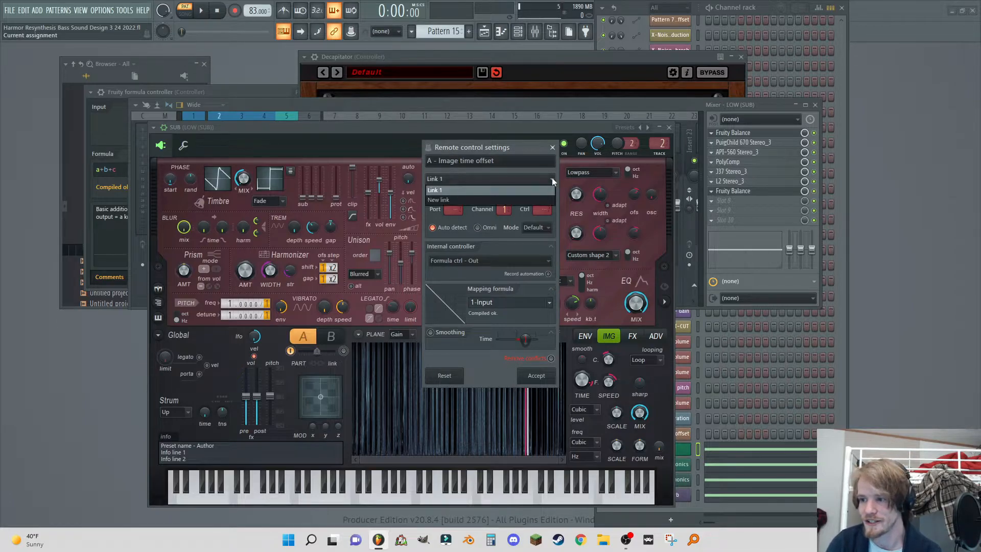
left_click(552, 178)
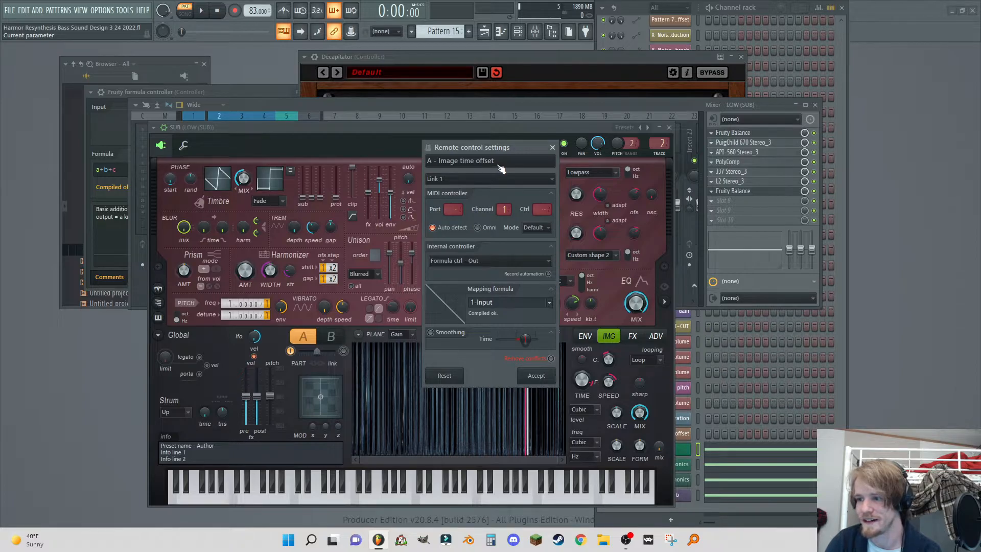
left_click(541, 263)
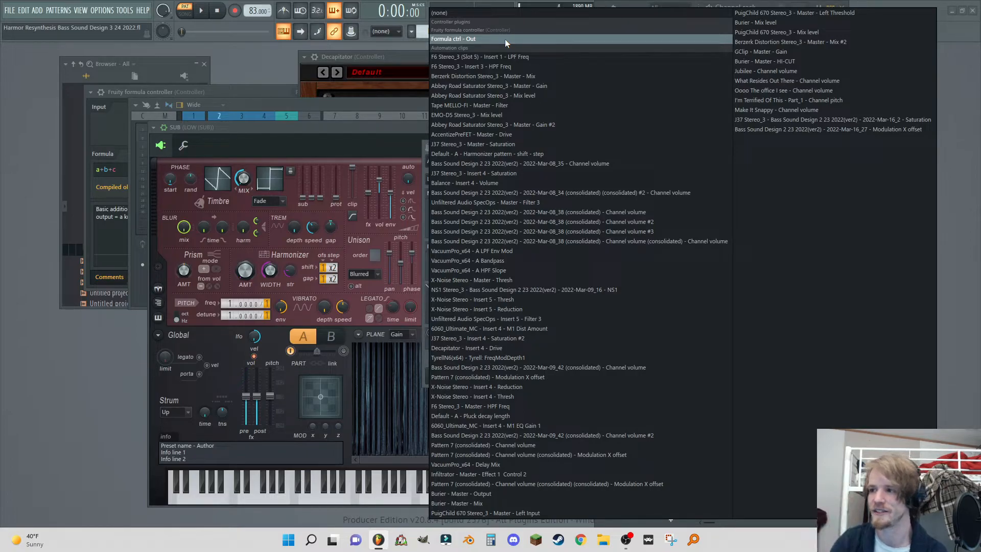
left_click(455, 38)
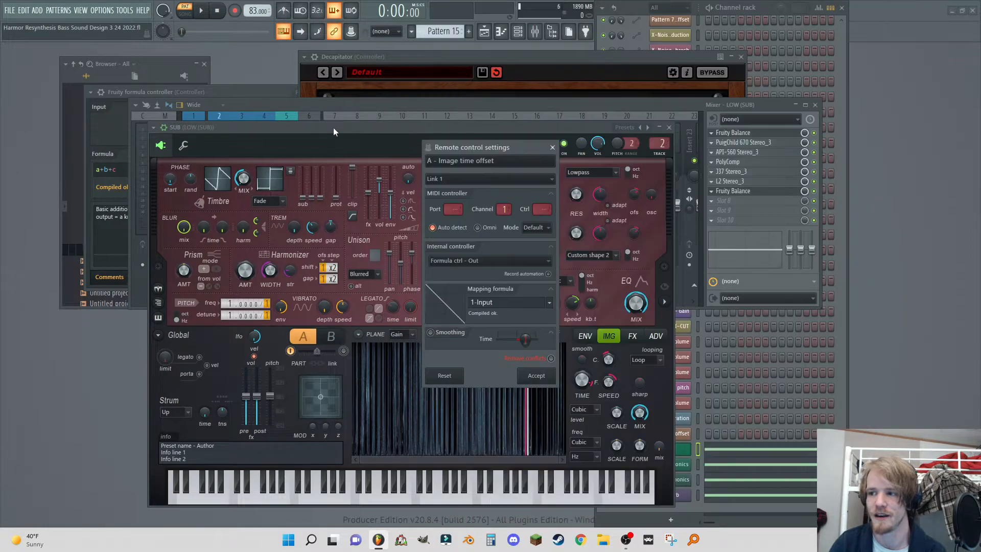
left_click(553, 148)
Check the mapping formula options in the SUB image time offset's controller link and close the instrument.
mouse_move(329, 128)
left_mouse_down()
mouse_move(590, 136)
mouse_move(340, 124)
left_mouse_up()
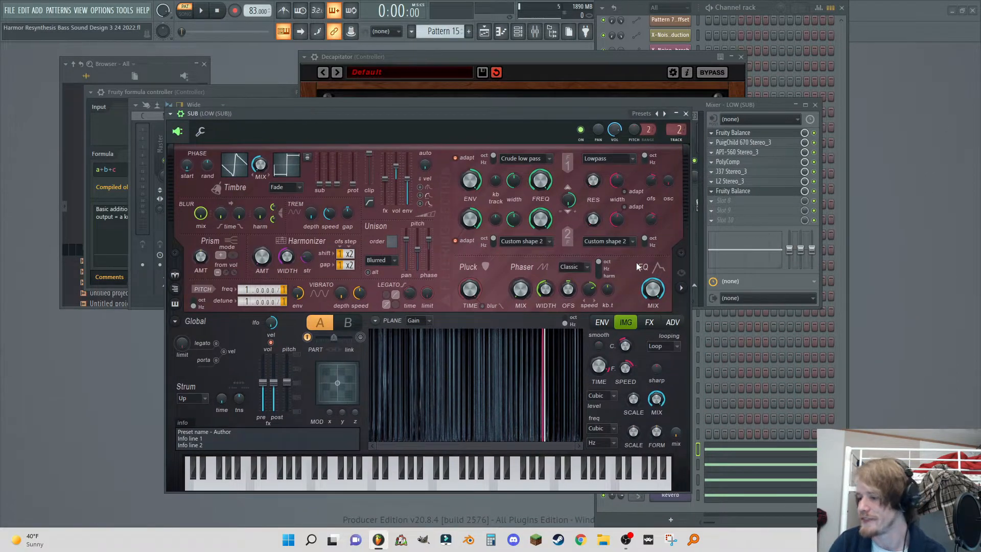
right_click(598, 346)
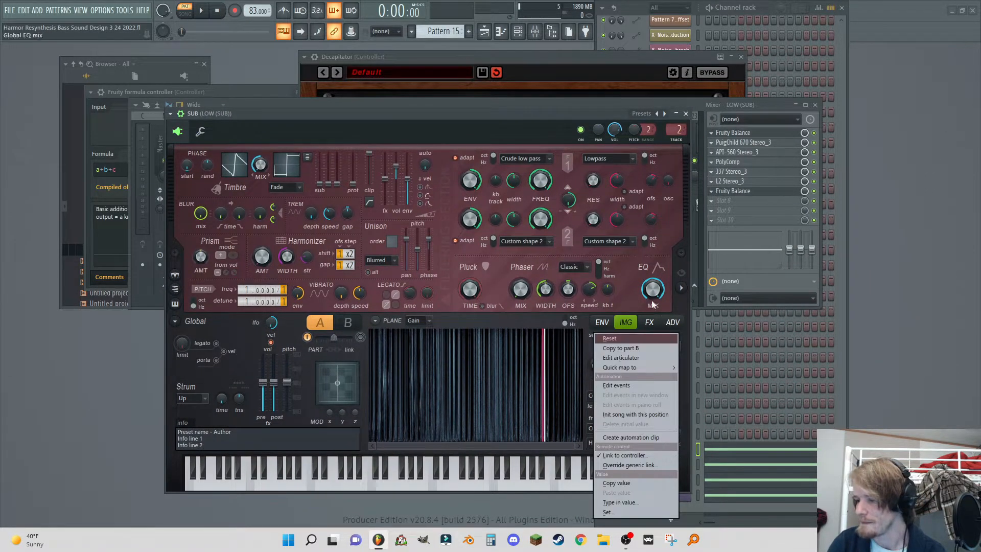
left_click(622, 454)
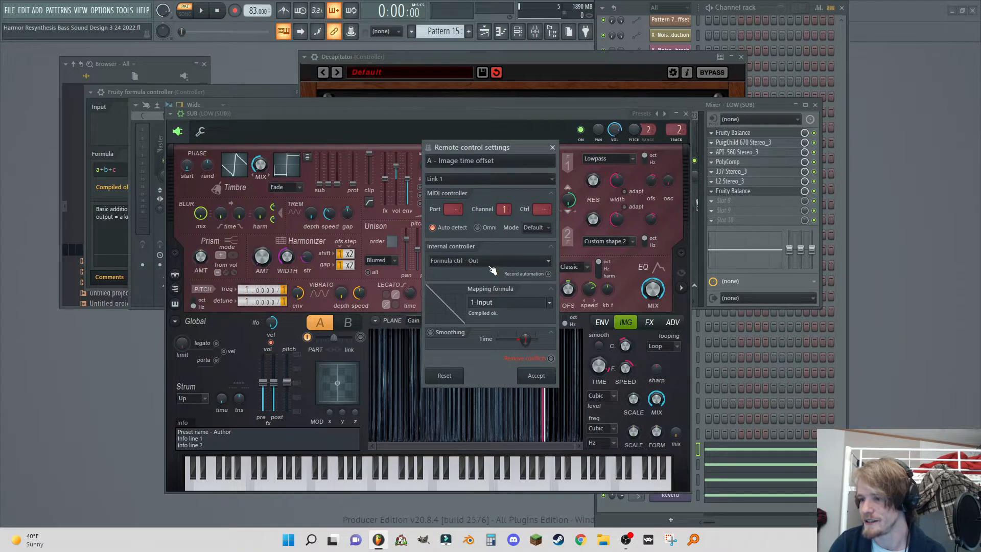
left_click(550, 304)
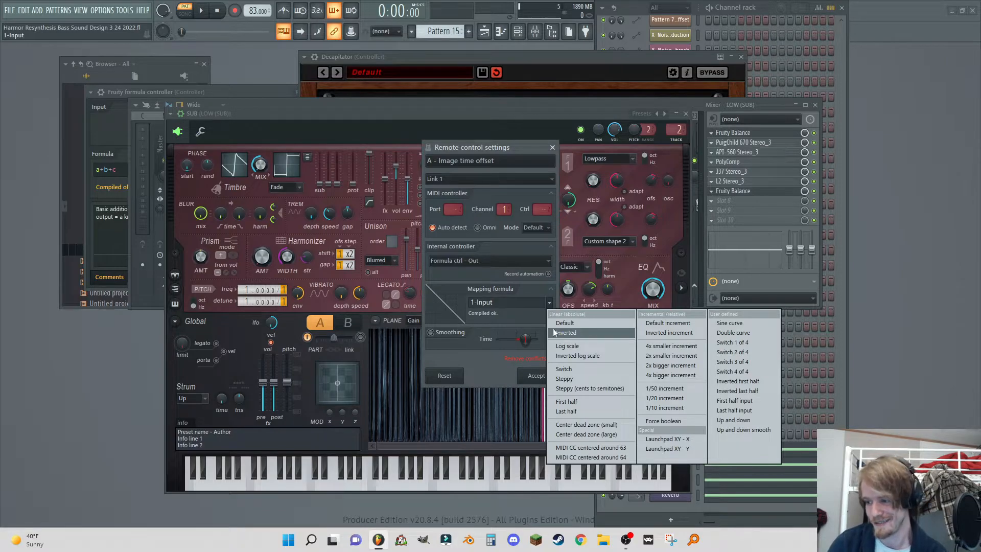
left_click(488, 278)
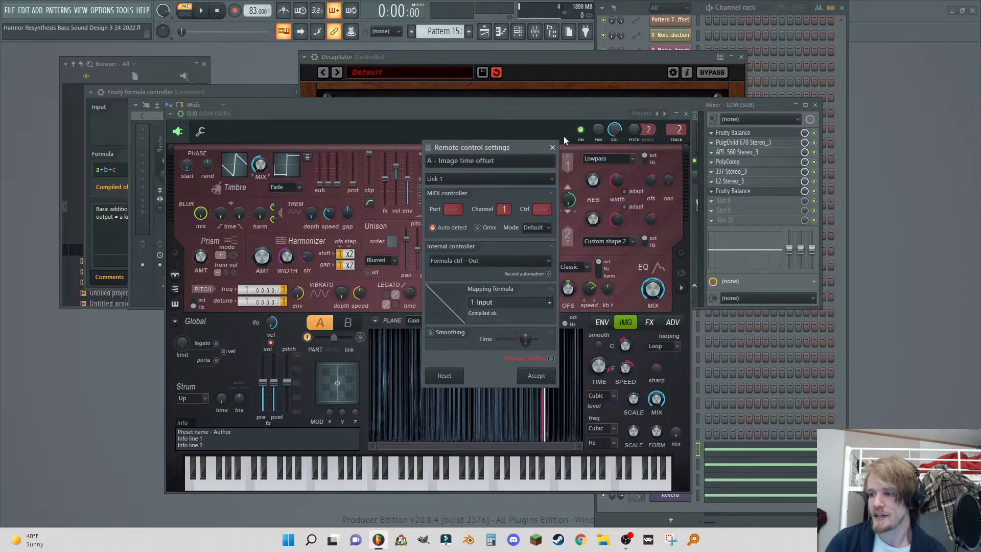
left_click(552, 147)
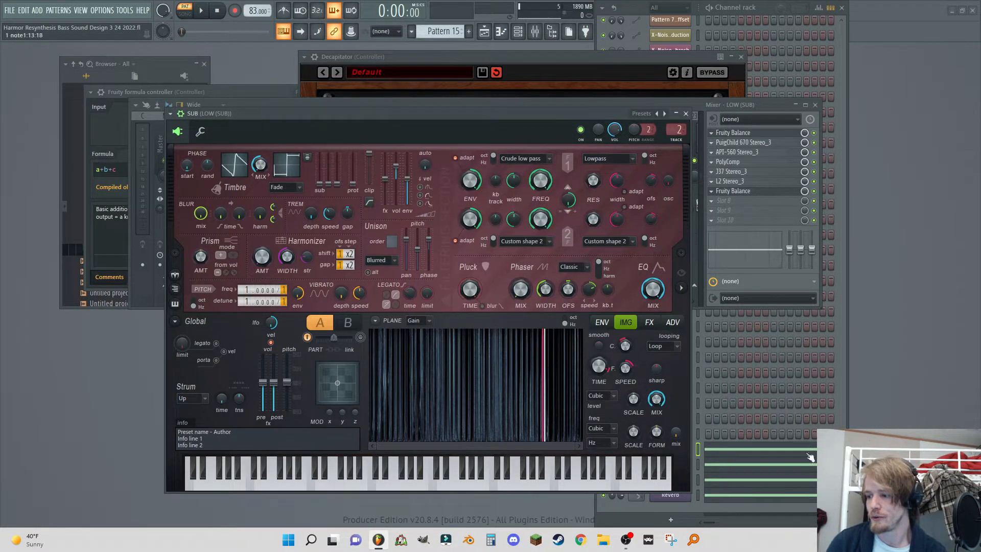
left_click(686, 114)
Check the internal controller and mapping formula linked to the Mono Higher Harmonics image time offset, and close the instrument.
left_click(673, 465)
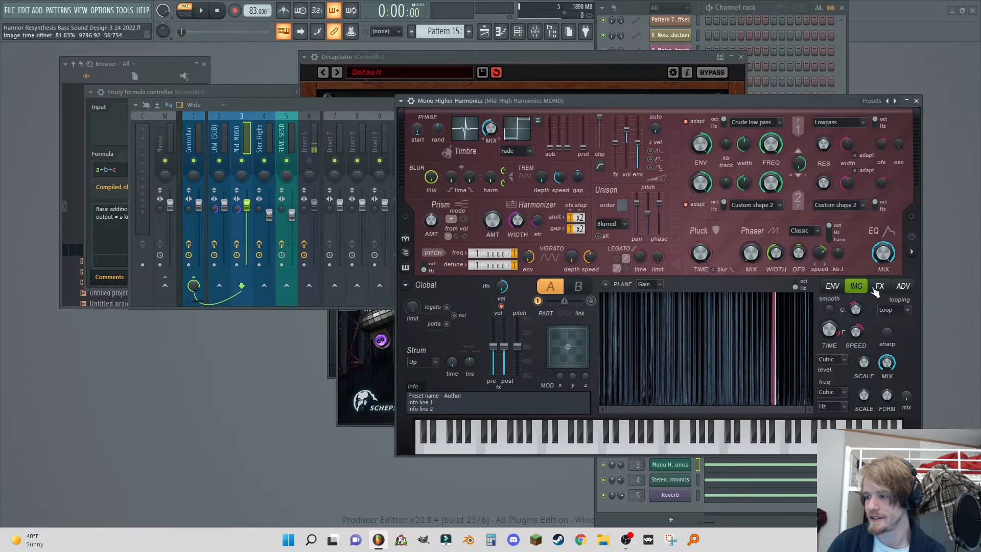
right_click(835, 334)
left_click(864, 385)
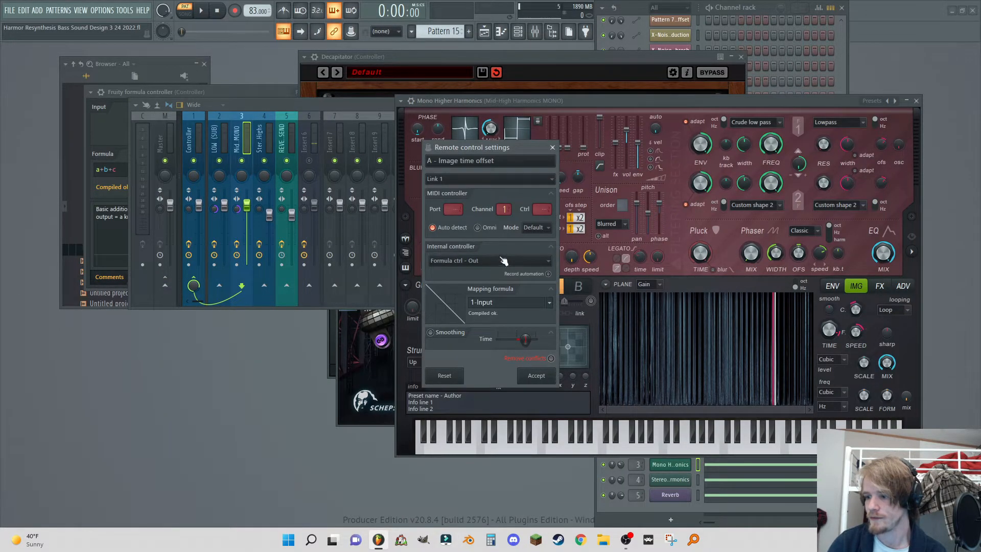
left_click(550, 303)
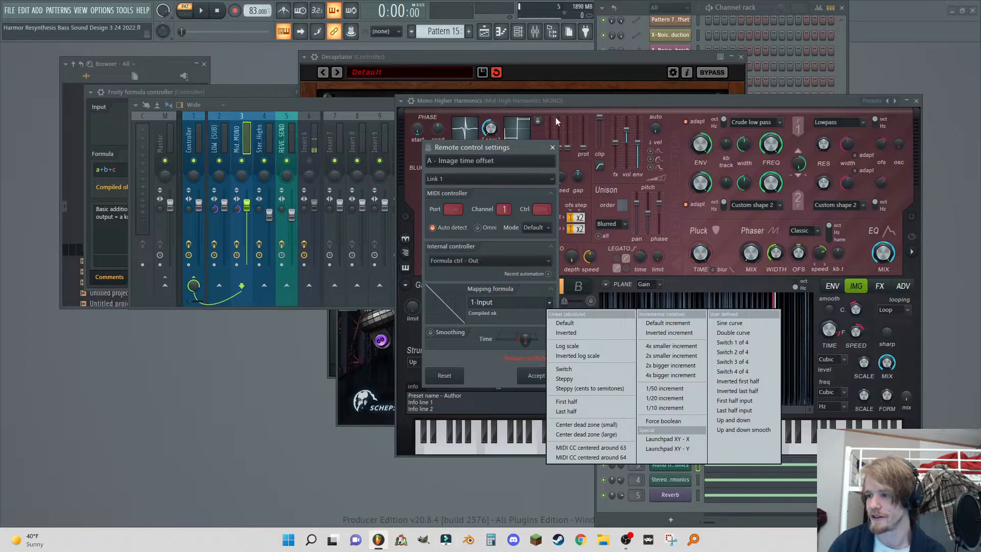
left_click(520, 148)
left_click(552, 147)
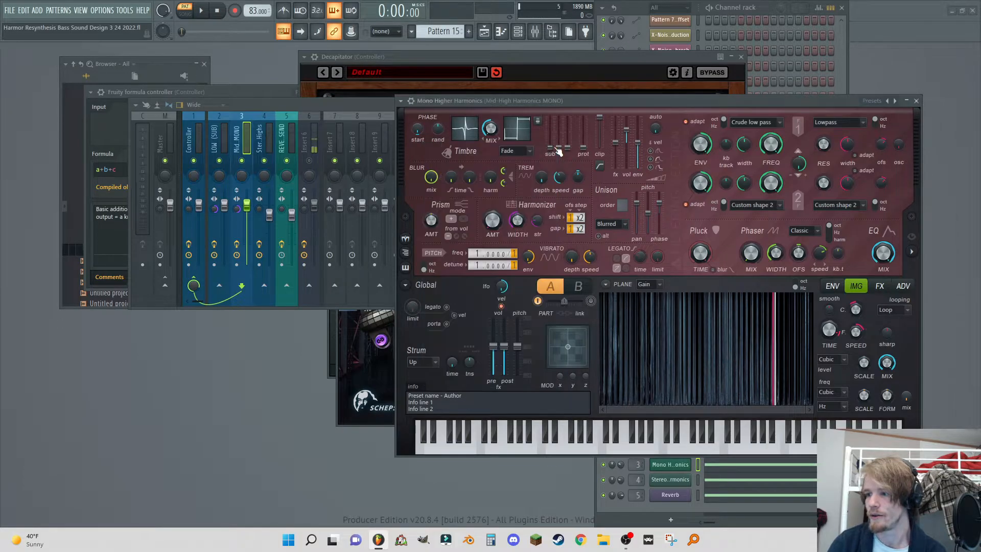
left_click(916, 101)
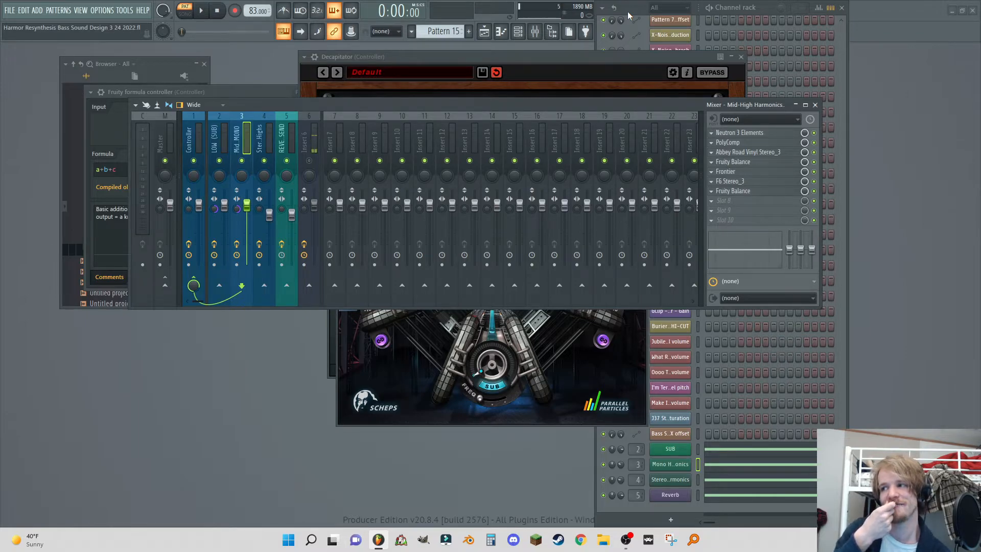
Open the Fruity formula controller from the Controller mixer track's first effect slot.
left_click(189, 137)
left_click(744, 132)
left_click(744, 132)
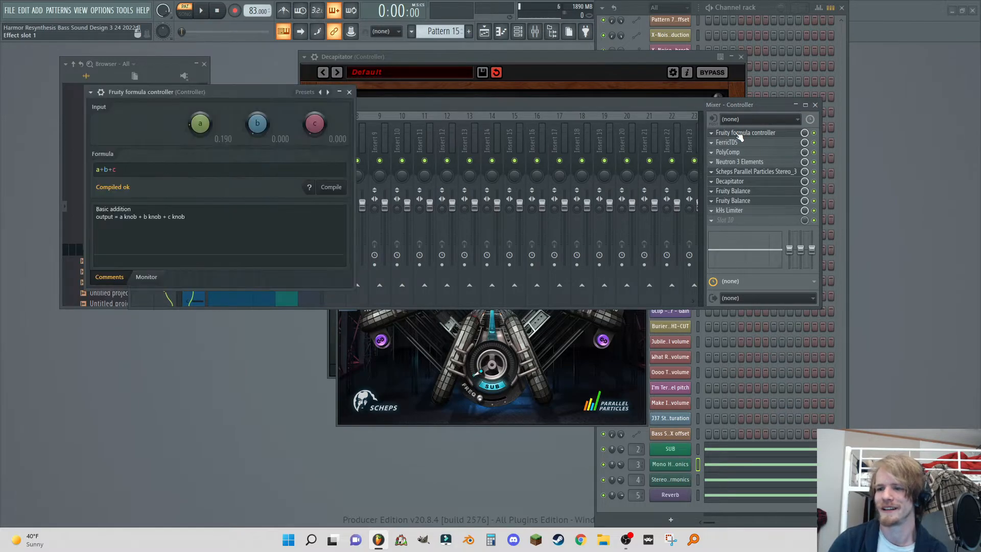
Sweep the formula controller's a knob down to about 0.14 and up to about 0.5, and start playback.
mouse_move(207, 129)
left_mouse_down()
mouse_move(209, 117)
mouse_move(202, 153)
mouse_move(201, 127)
left_mouse_up()
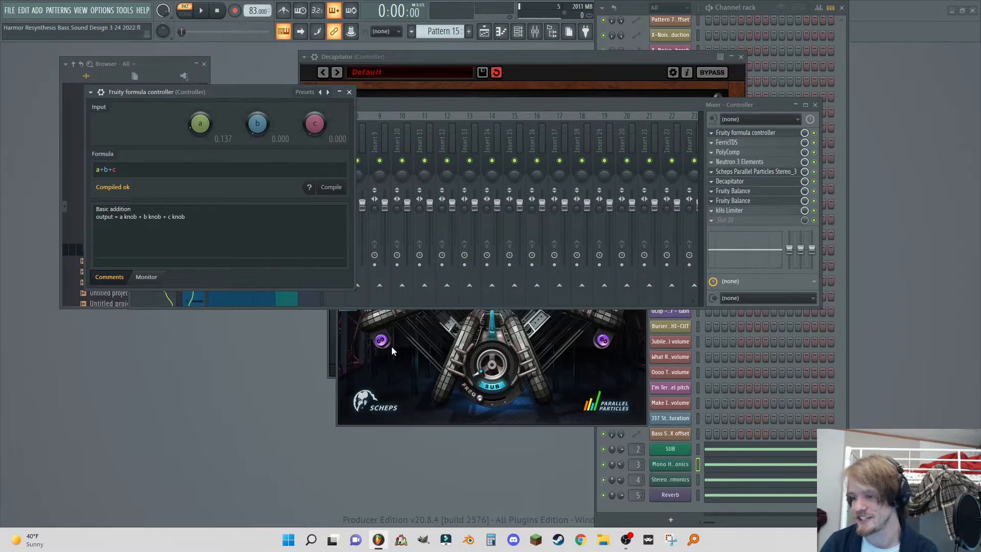
scroll(209, 125, "up", 4)
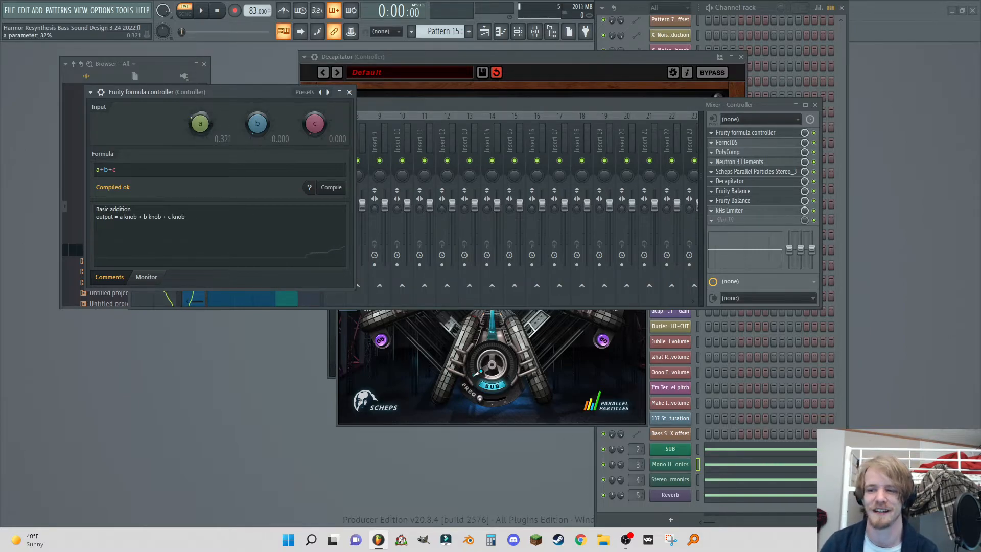
scroll(200, 123, "up", 6)
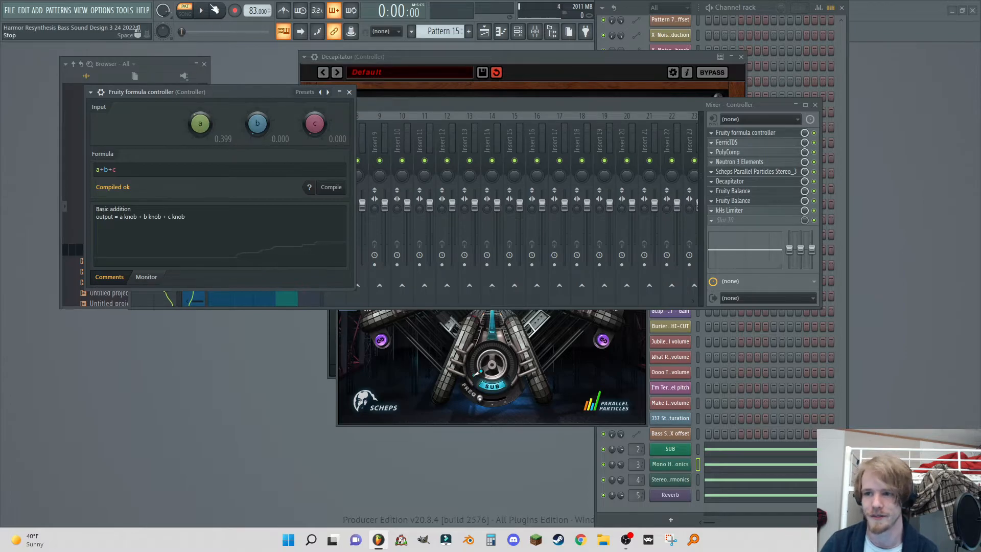
key("space")
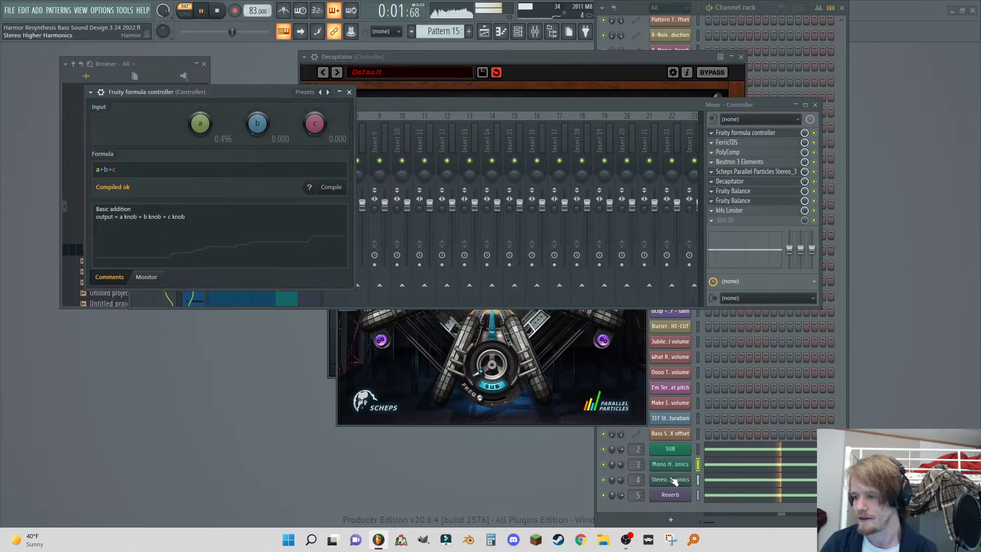
Unlink the Stereo Higher Harmonics image time offset from the formula controller by setting its internal controller to (none).
left_click(671, 479)
left_click_drag(518, 34, 353, 31)
right_click(664, 274)
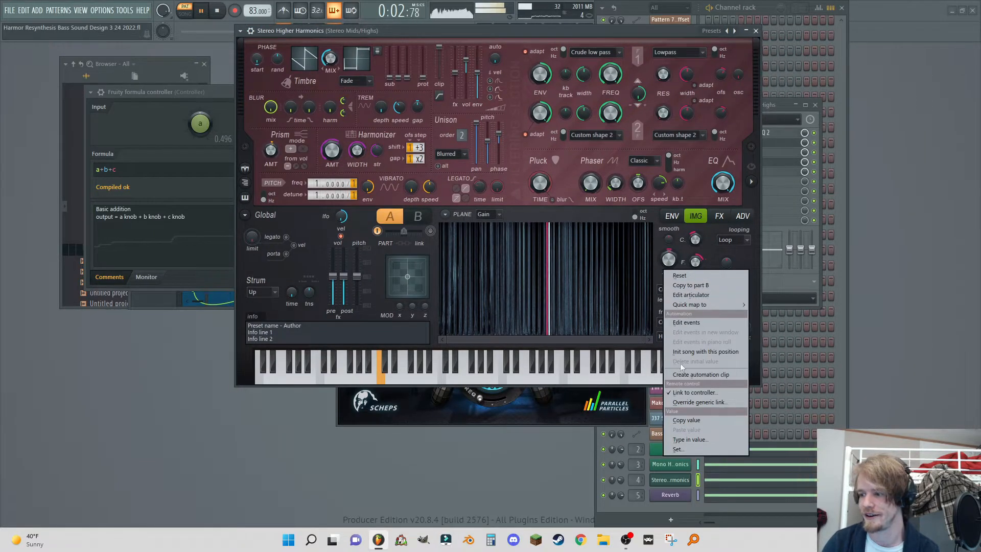
left_click(682, 391)
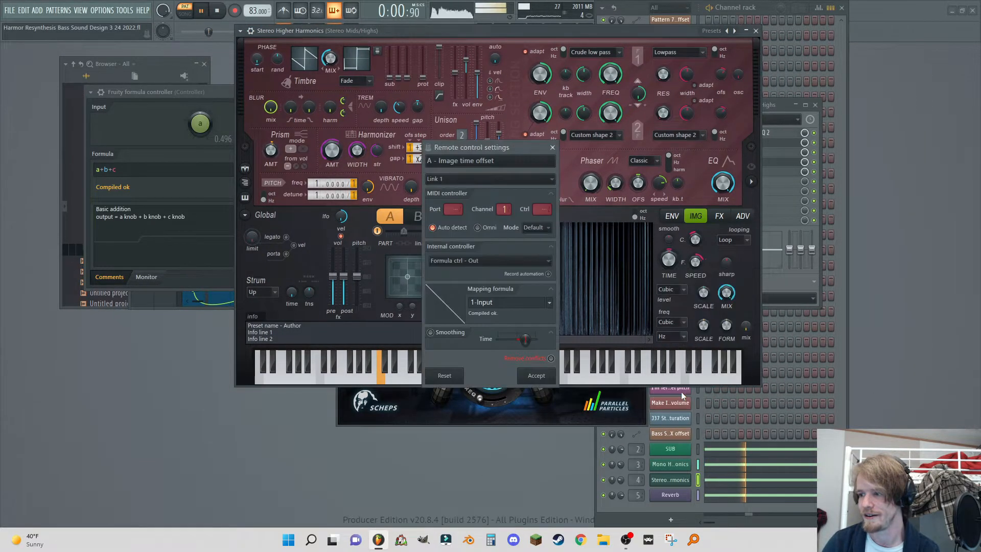
left_click(521, 262)
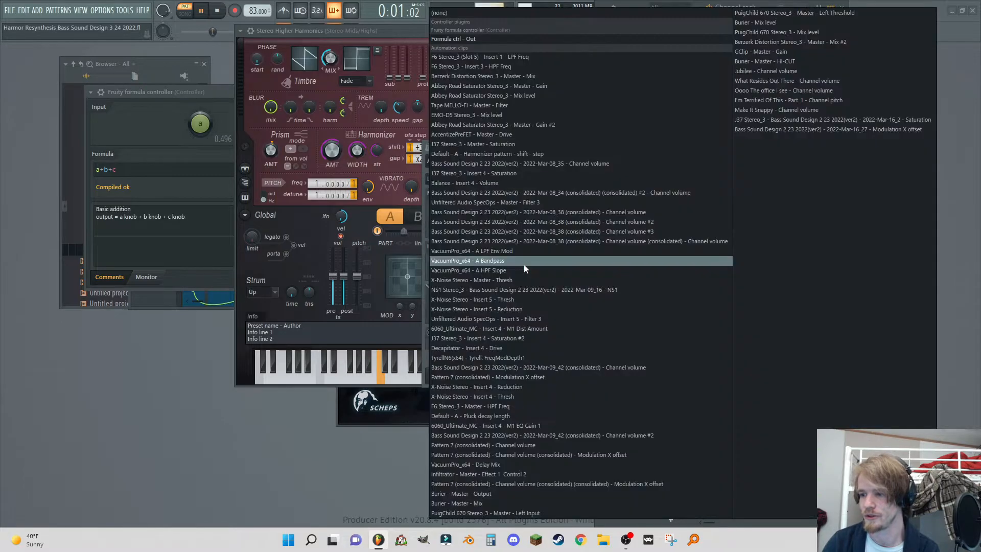
left_click(456, 14)
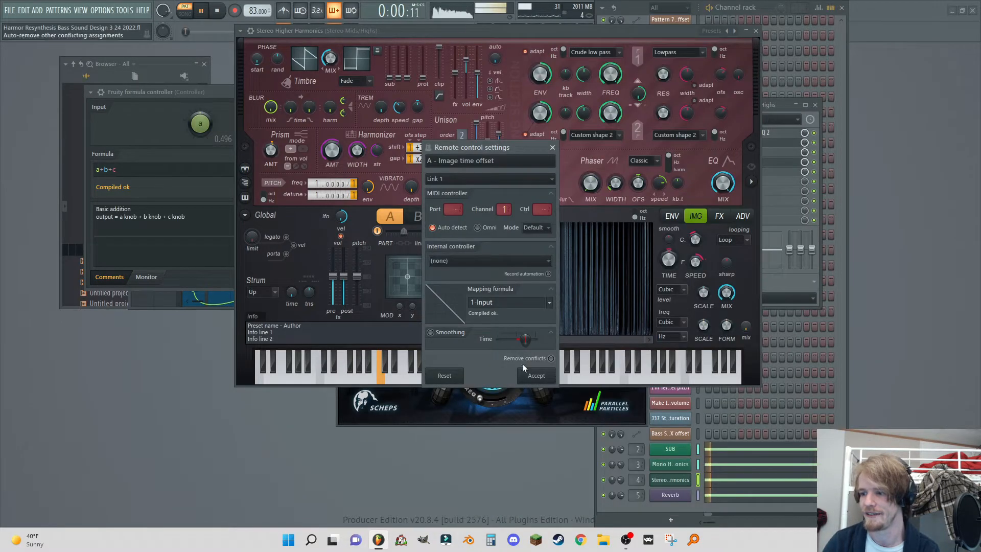
left_click(534, 376)
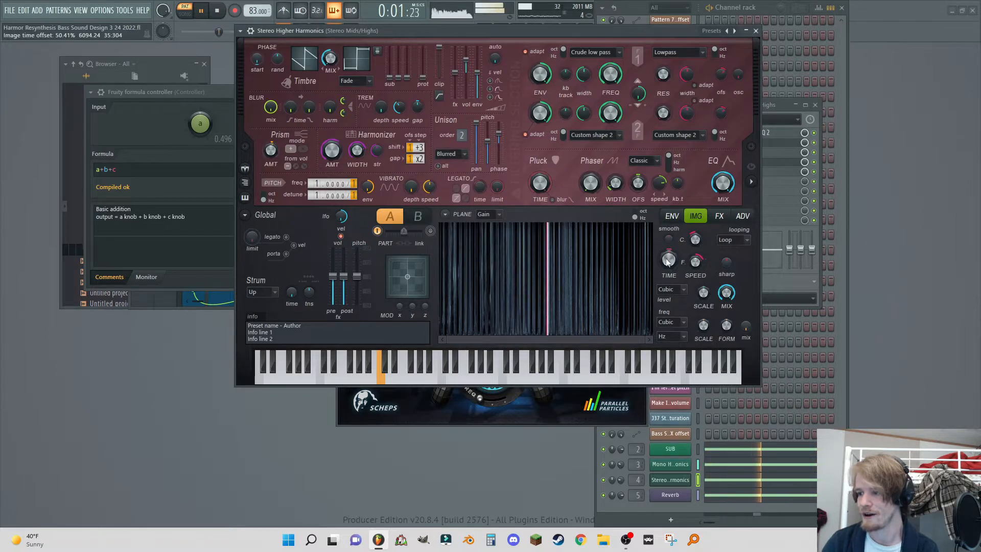
Link the Stereo Higher Harmonics image time offset to Formula ctrl - Out with the Input mapping, and turn the a knob to about 0.327.
right_click(651, 162)
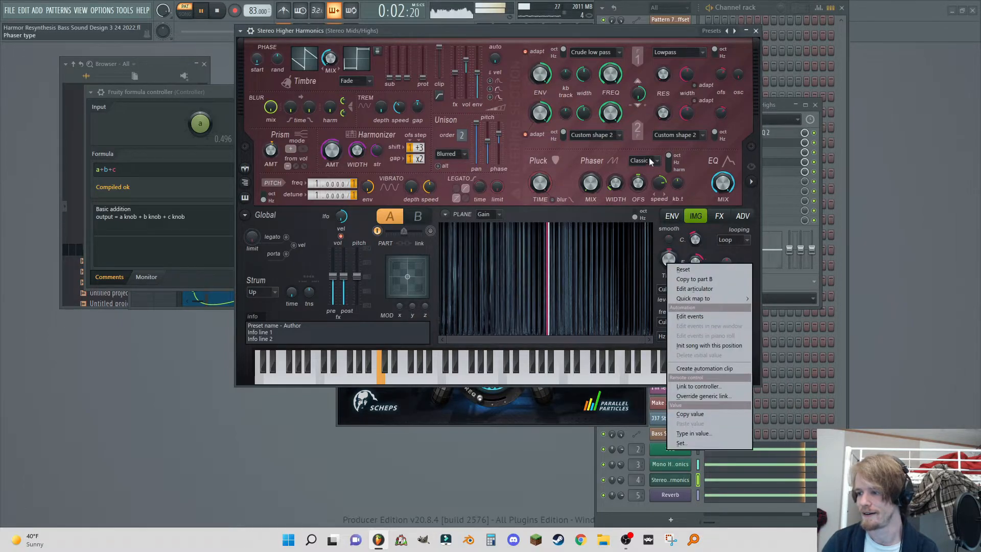
left_click(698, 386)
left_click(490, 253)
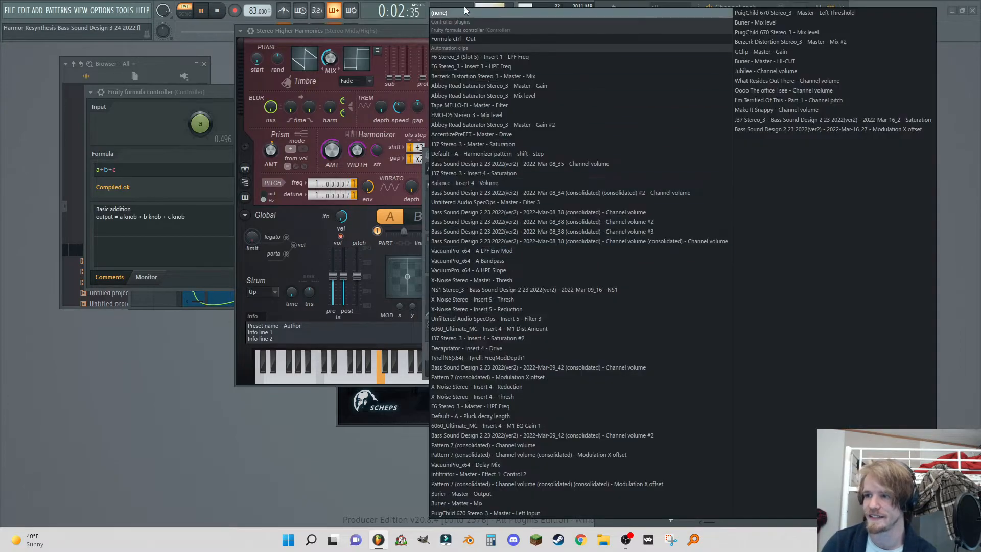
left_click(466, 42)
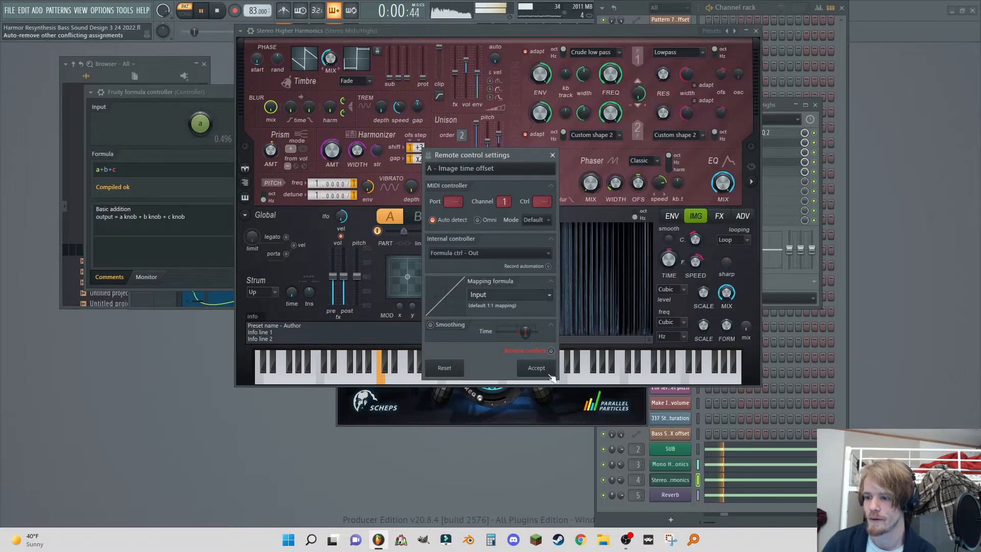
left_click(551, 281)
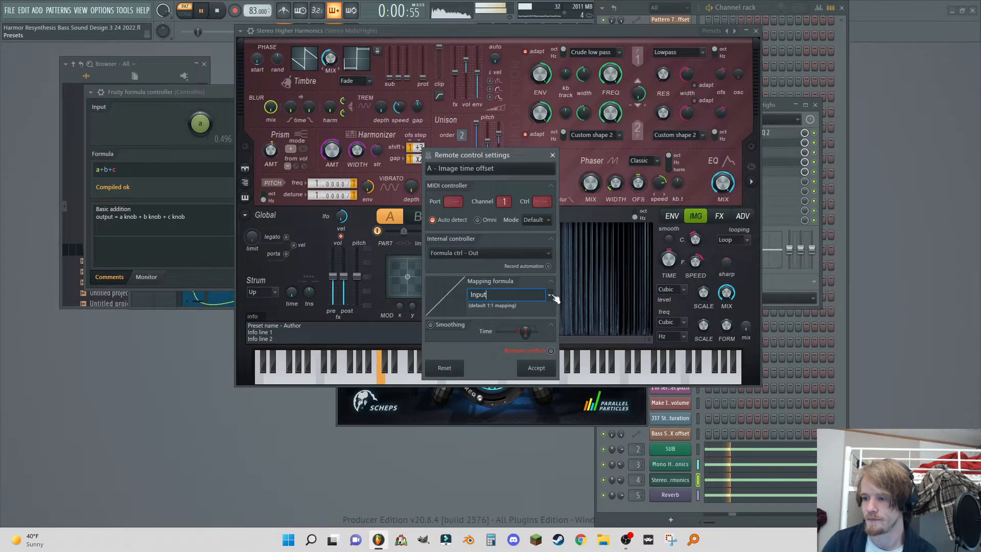
left_click(550, 295)
left_click(566, 317)
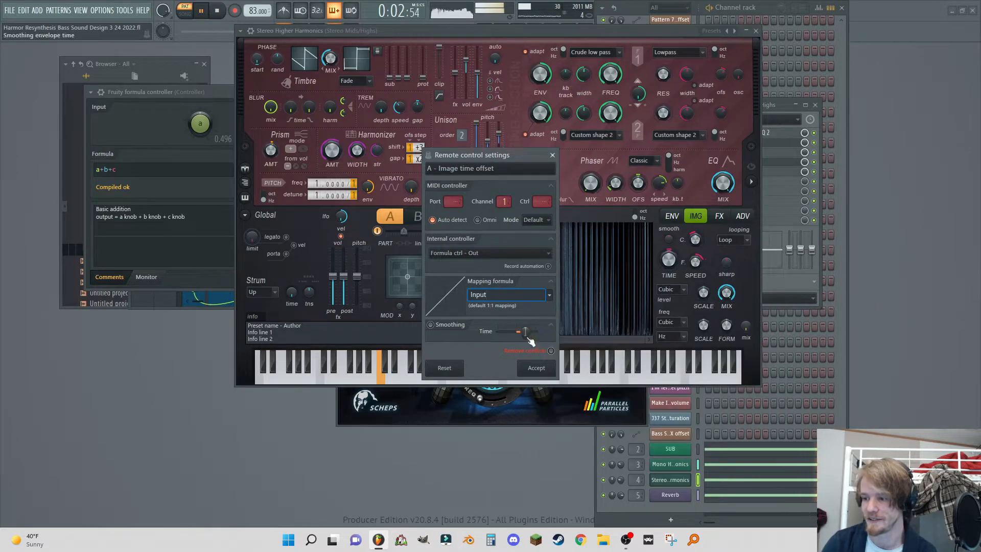
left_click(536, 372)
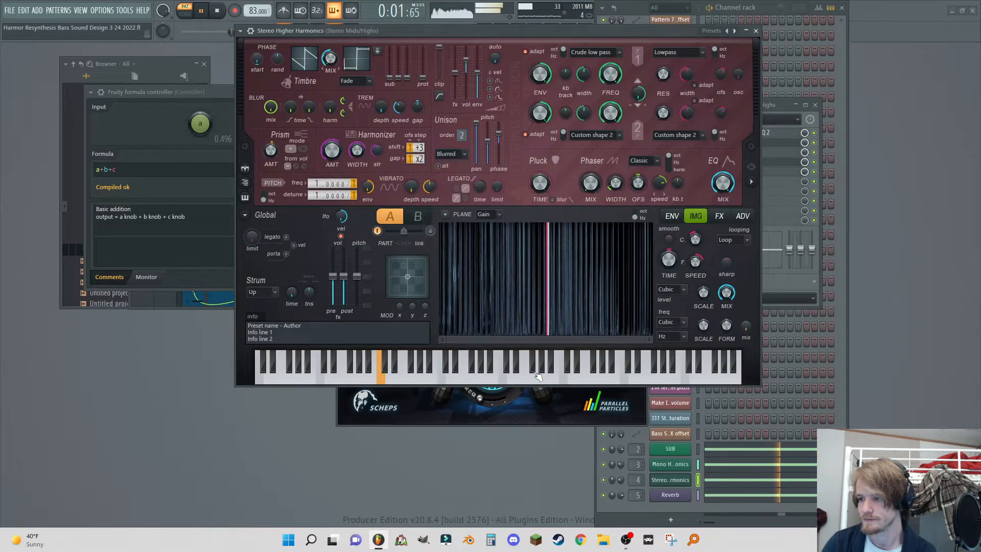
left_click_drag(198, 131, 198, 131)
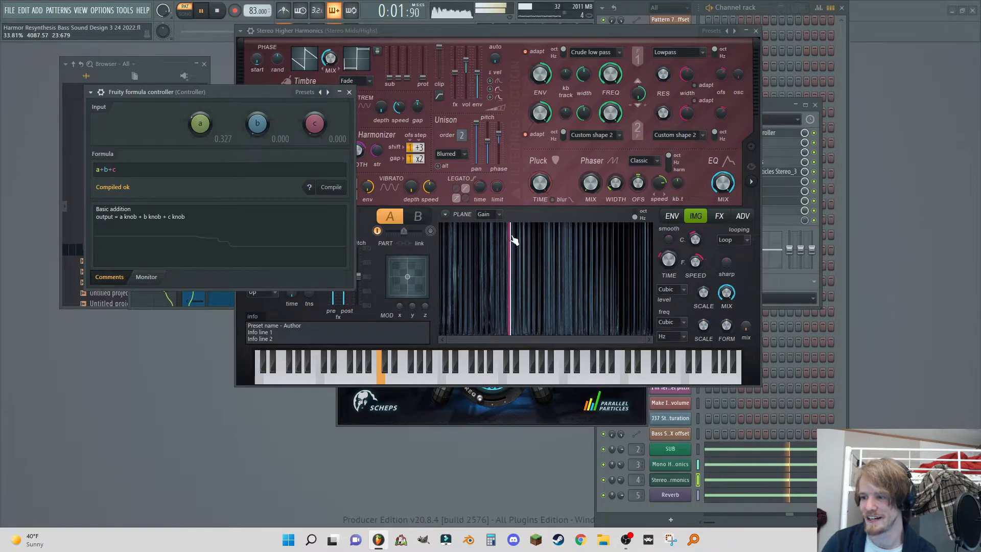
Stop playback and compare the image time positions of Mono Higher Harmonics and Stereo Higher Harmonics.
left_click(680, 465)
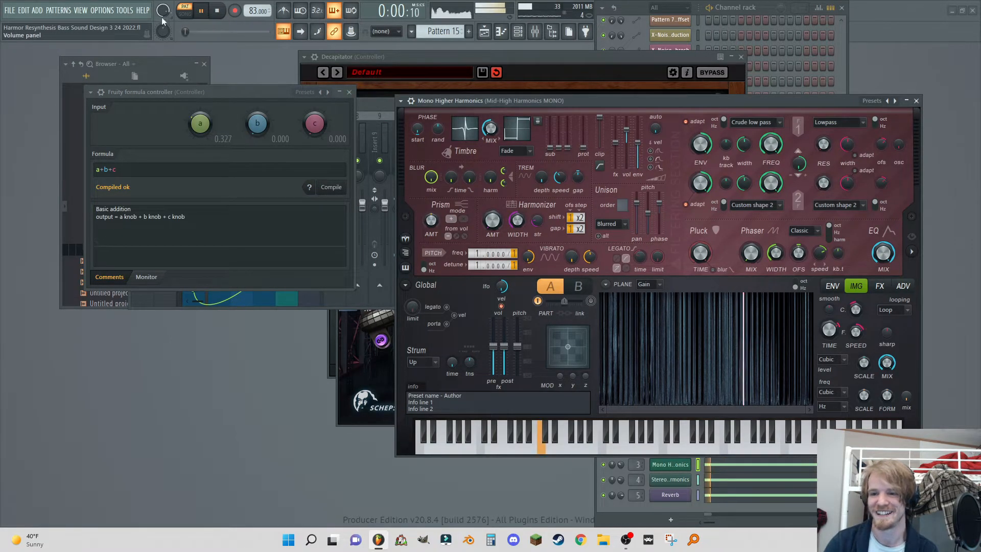
key("space")
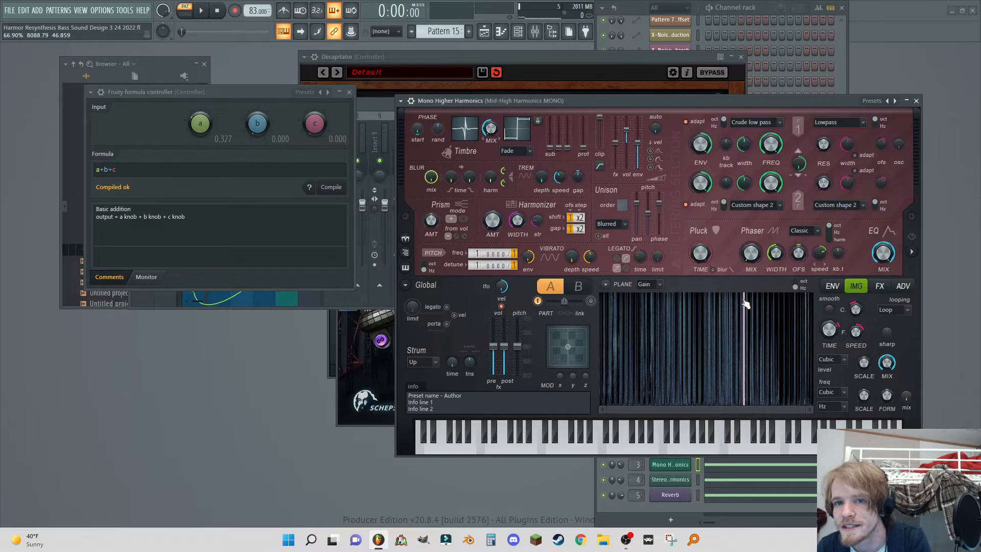
left_click(670, 480)
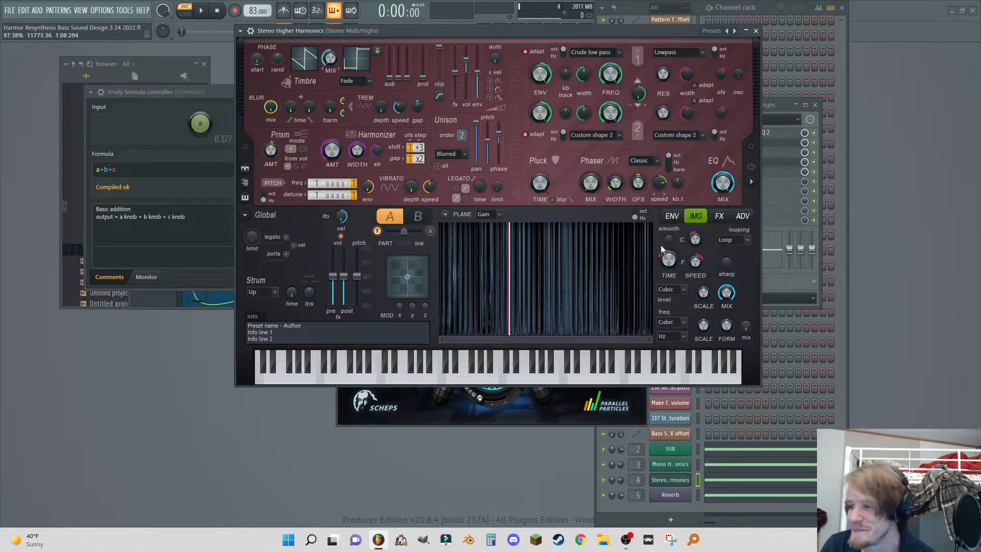
right_click(670, 259)
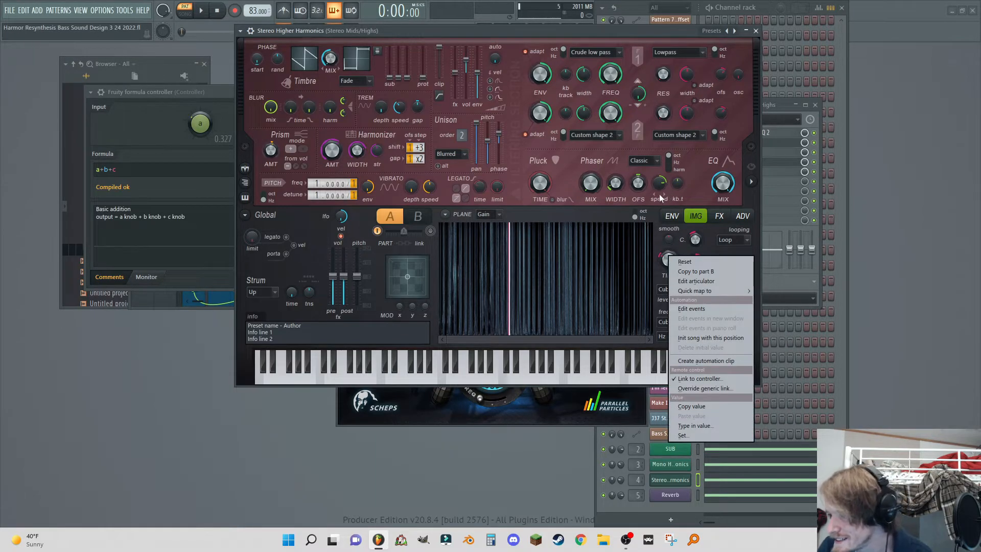
left_click(665, 479)
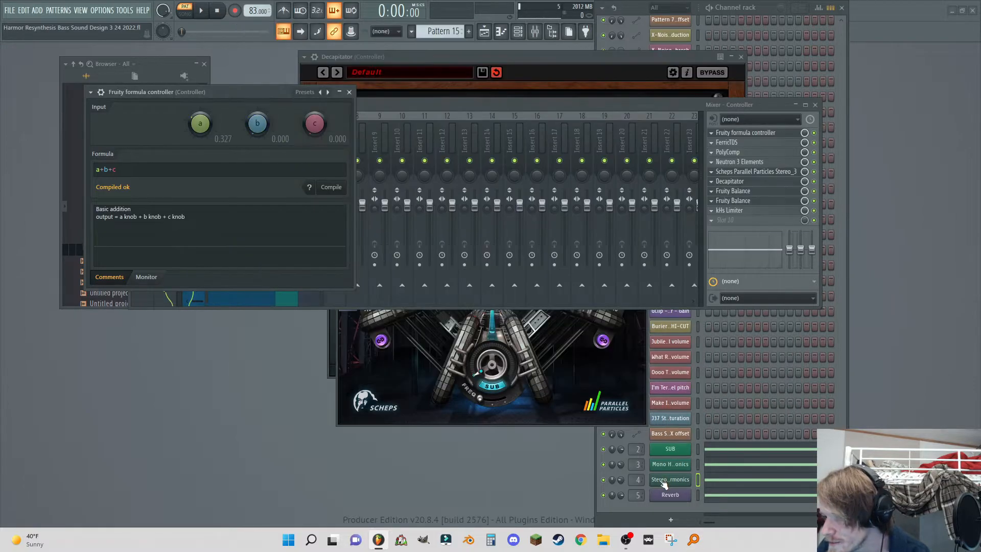
left_click(665, 464)
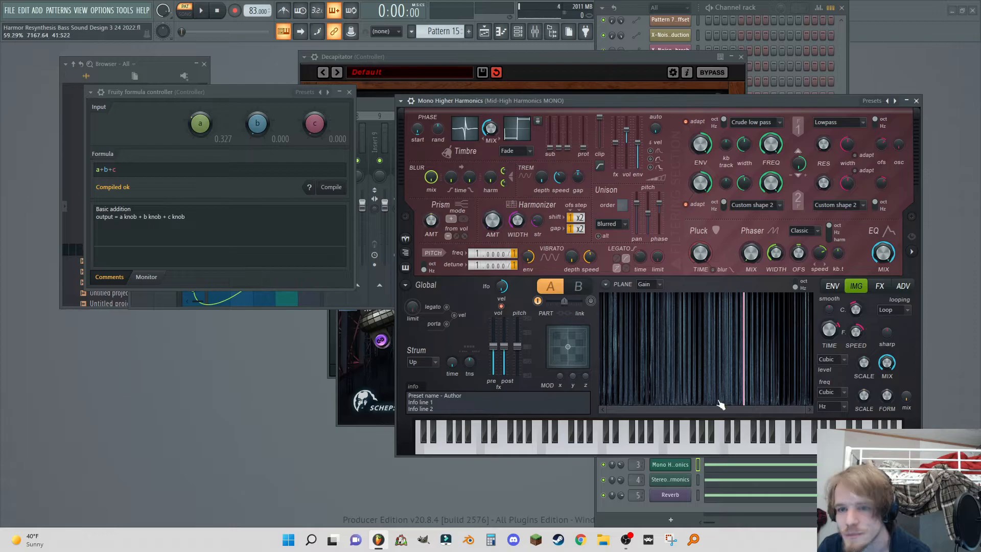
Enter 66.97 as the value of the Stereo Higher Harmonics image time offset.
left_click(670, 481)
right_click(668, 260)
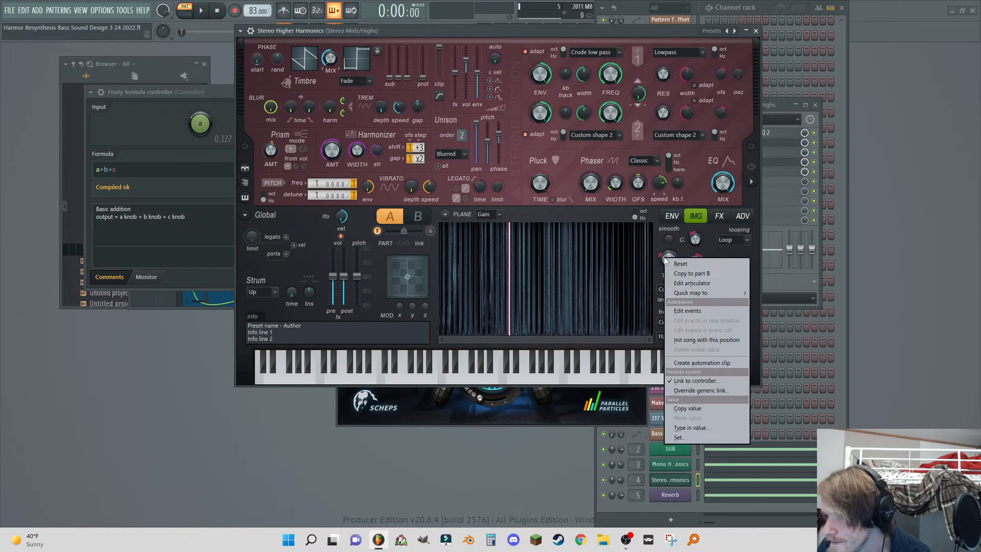
left_click(703, 425)
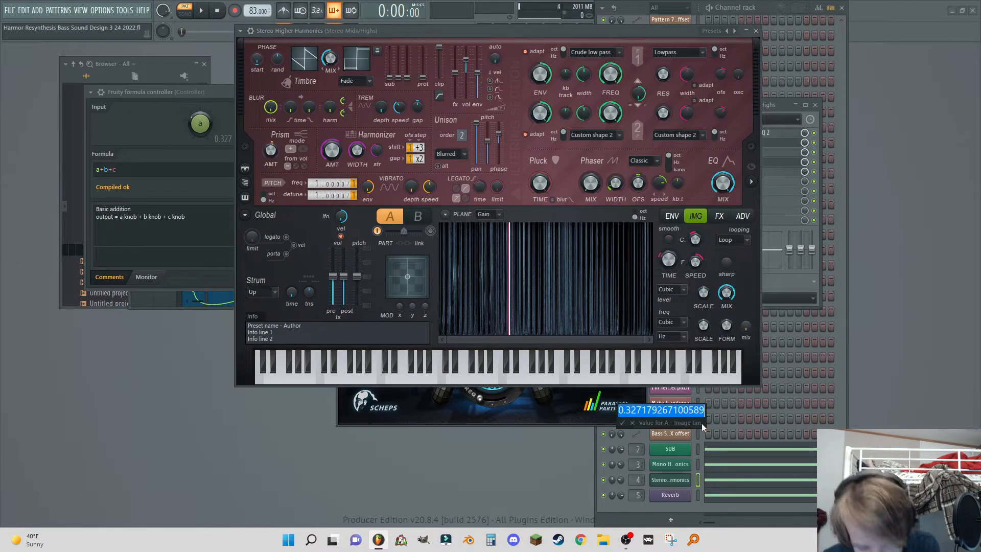
type("66.97")
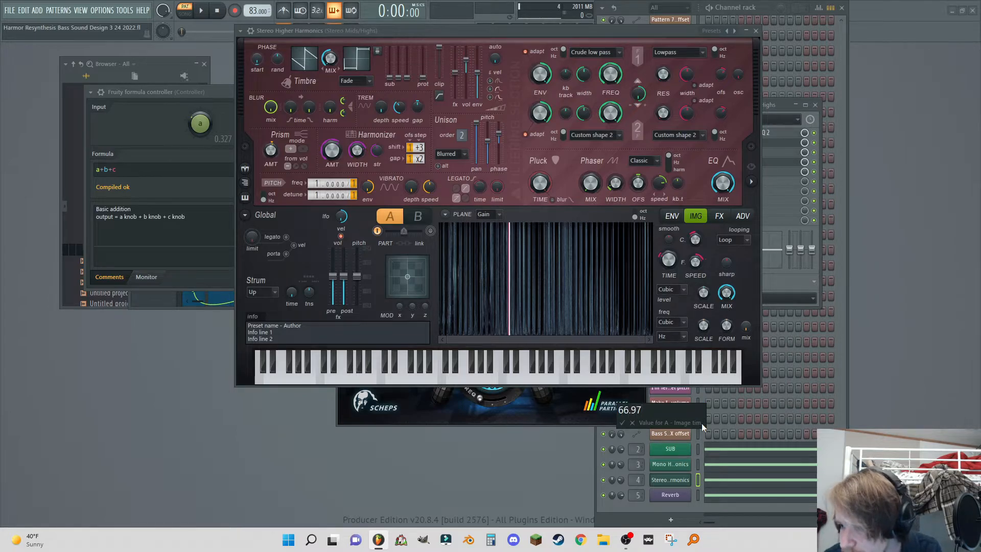
key("Return")
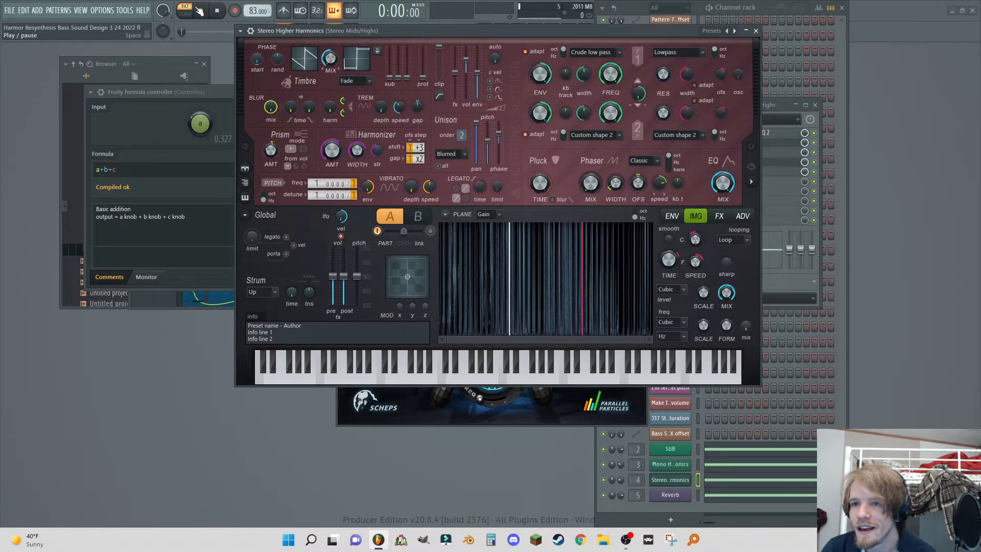
Change the mapping formula of the Stereo Higher Harmonics image time offset link to 1-Input.
right_click(669, 270)
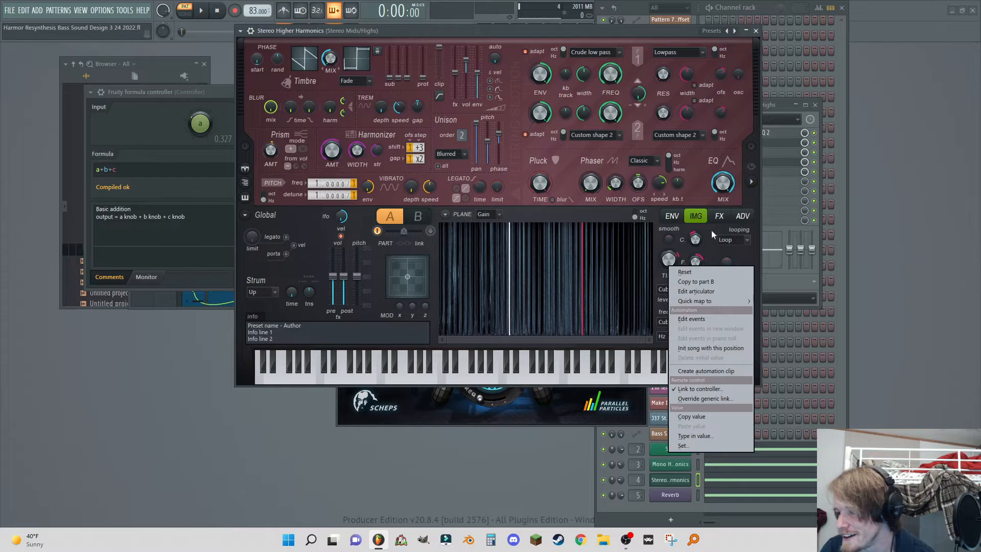
left_click(713, 397)
left_click(550, 303)
left_click(562, 333)
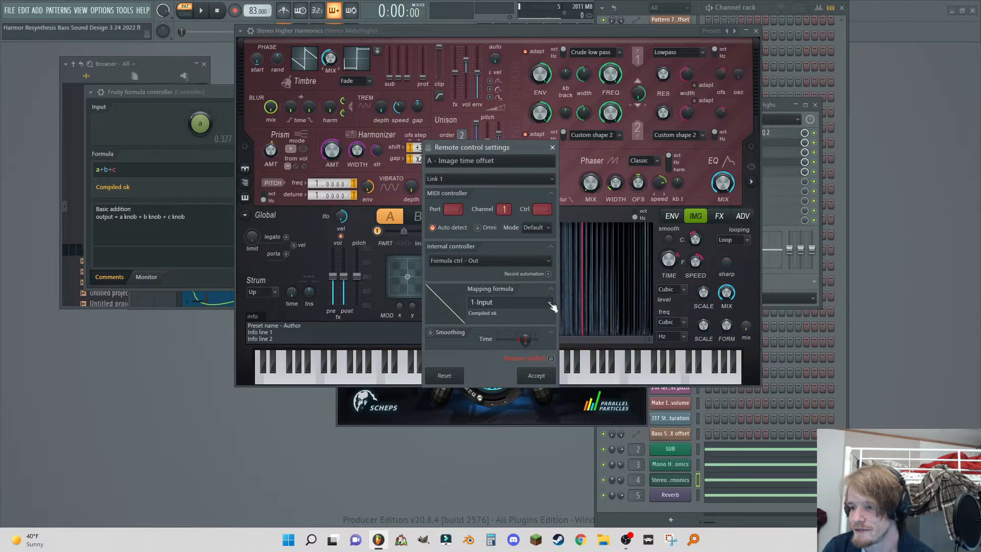
left_click(537, 376)
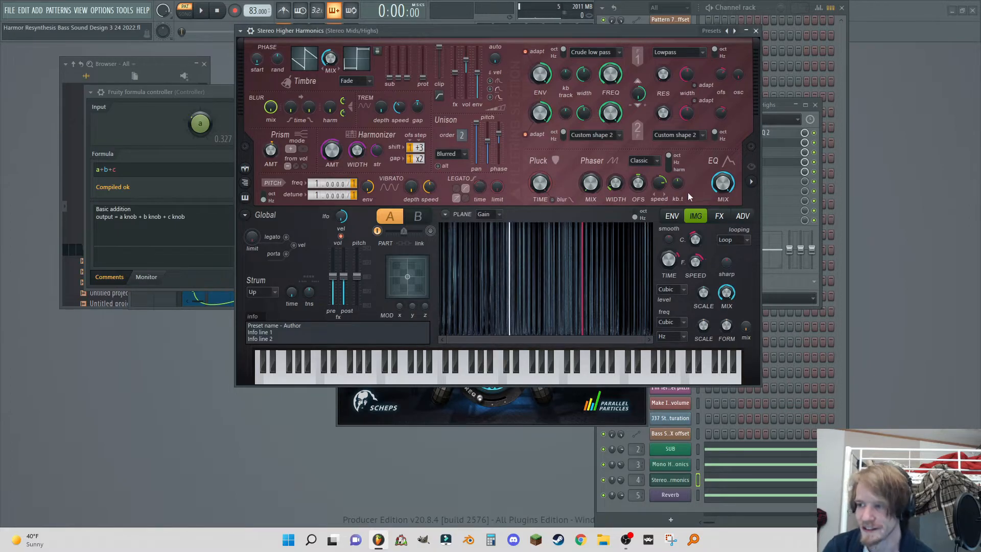
Start playback and sweep the formula controller's a knob down to about 0.18 and up to about 0.677.
left_click(202, 11)
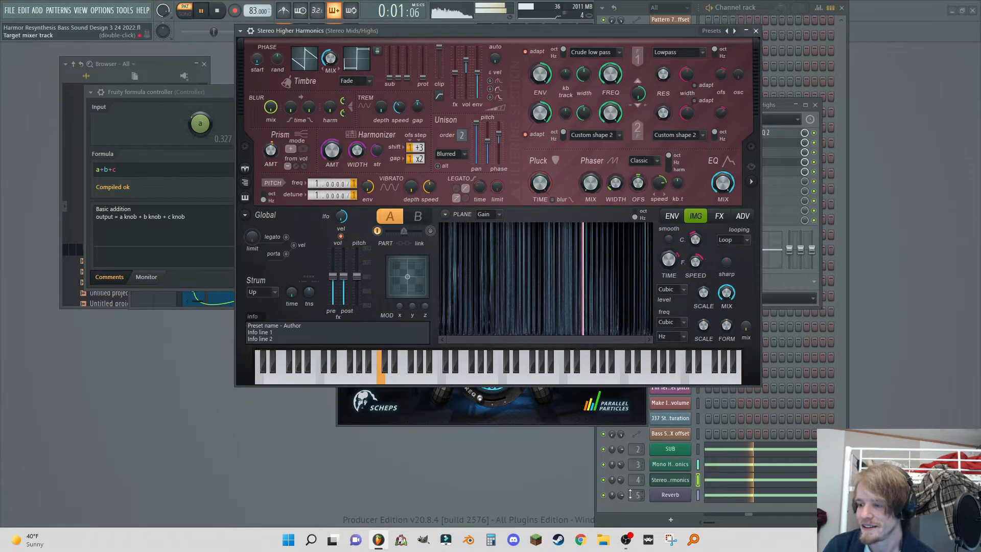
left_click_drag(199, 122, 199, 129)
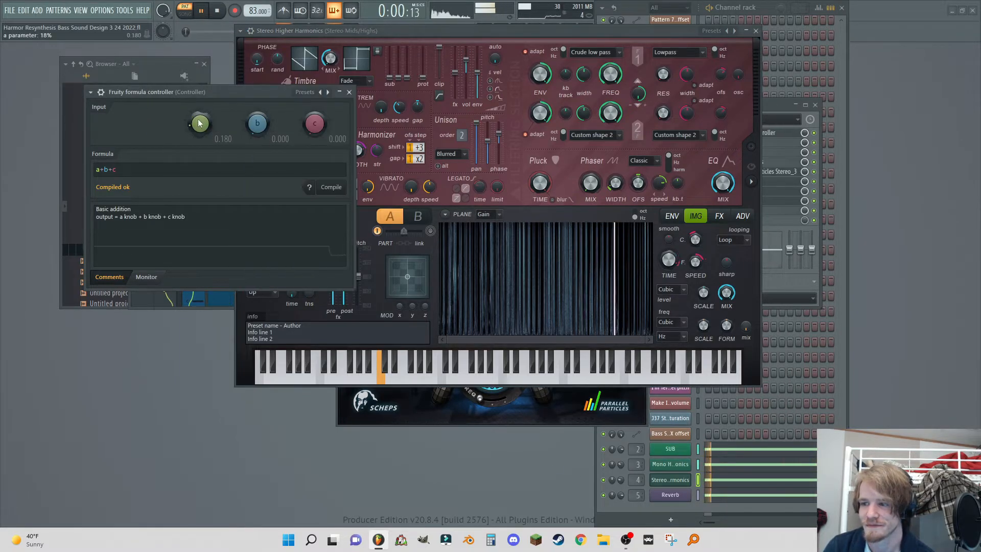
scroll(201, 130, "up", 5)
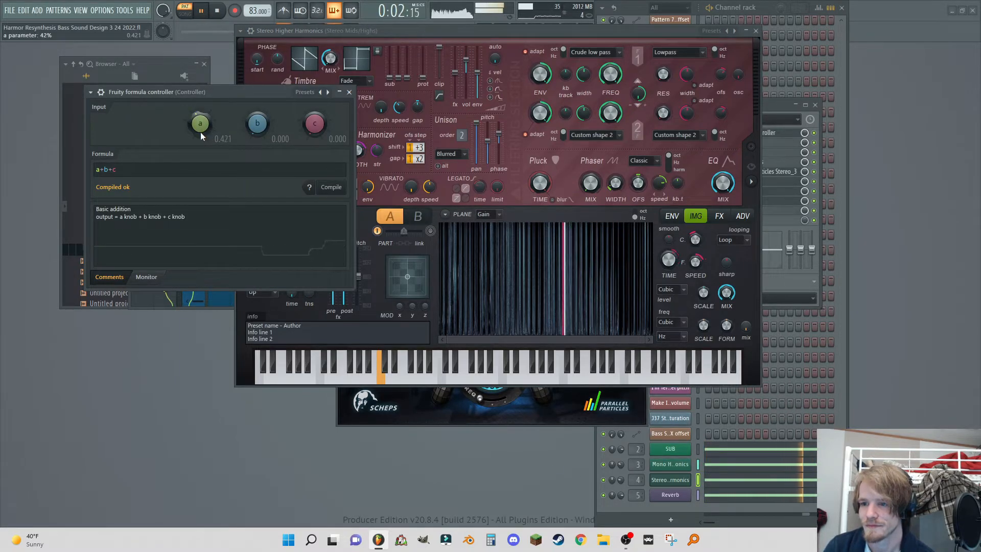
Check the SUB, Mono Higher Harmonics, Stereo Higher Harmonics and Reverb instruments during playback, closing each one, and stop playback.
left_click(669, 448)
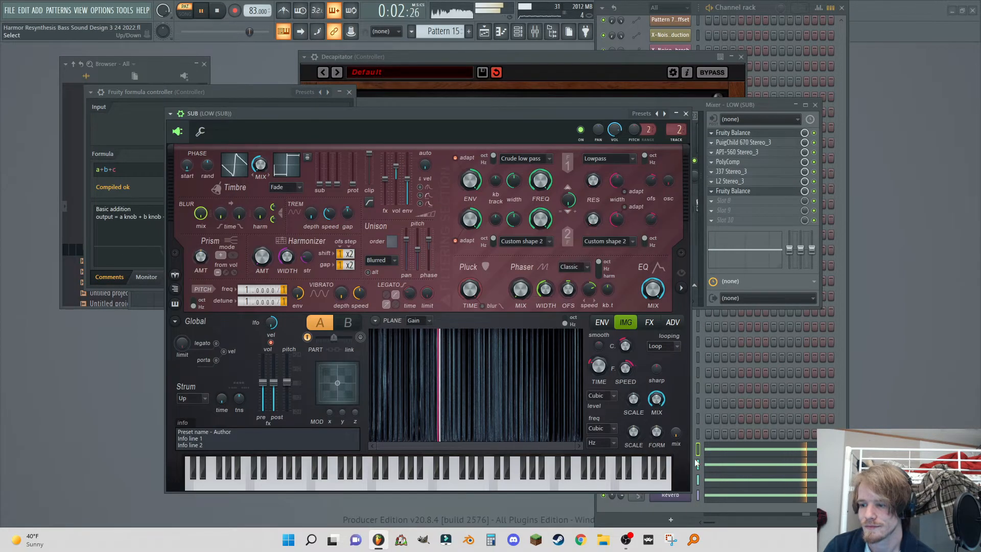
left_click(686, 113)
left_click(675, 449)
left_click(675, 448)
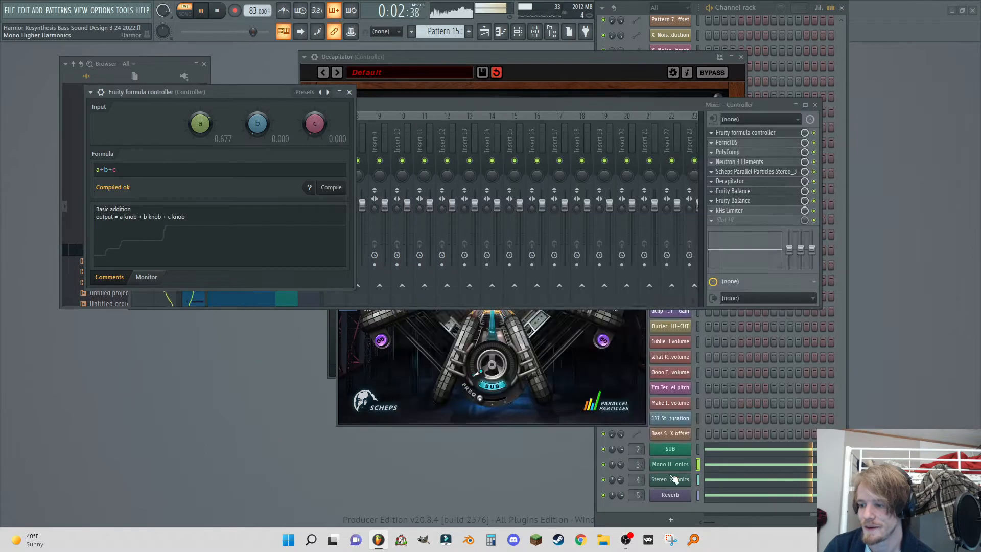
left_click(678, 480)
left_click(678, 480)
left_click(671, 495)
left_click(671, 494)
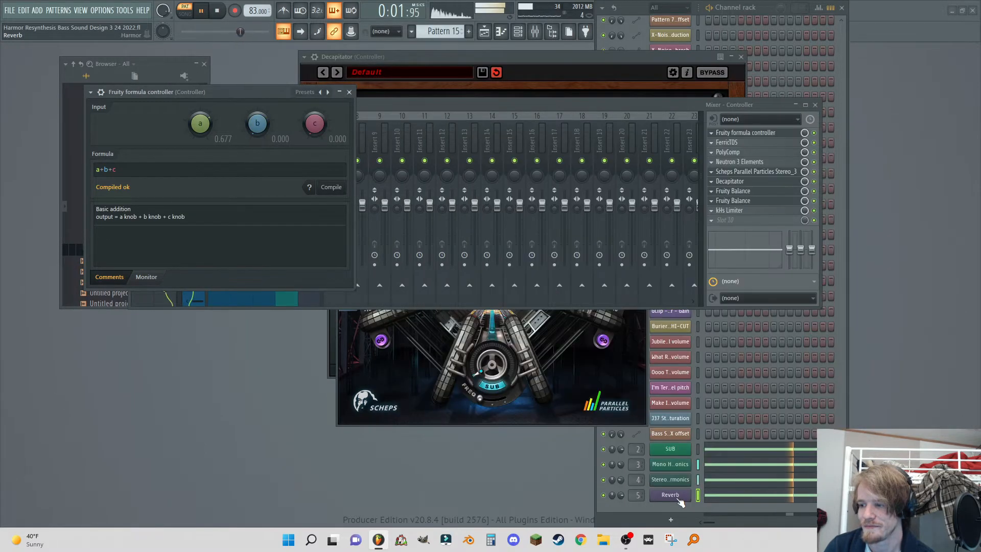
left_click(219, 12)
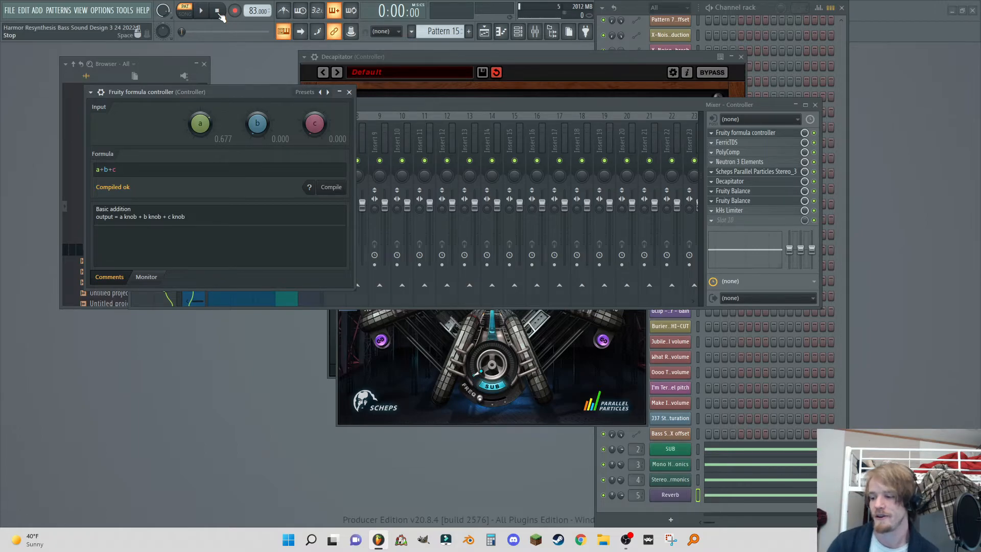
Show the pitch frequency multiplier in the Stereo Higher Harmonics instrument and close the instrument.
left_click(672, 481)
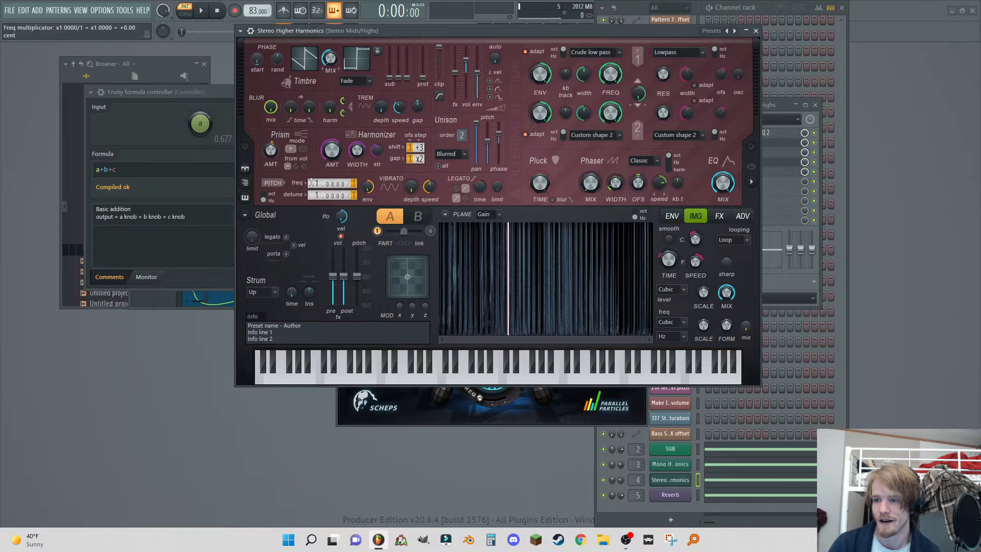
scroll(314, 193, "up", 4)
scroll(313, 193, "up", 4)
scroll(313, 190, "down", 6)
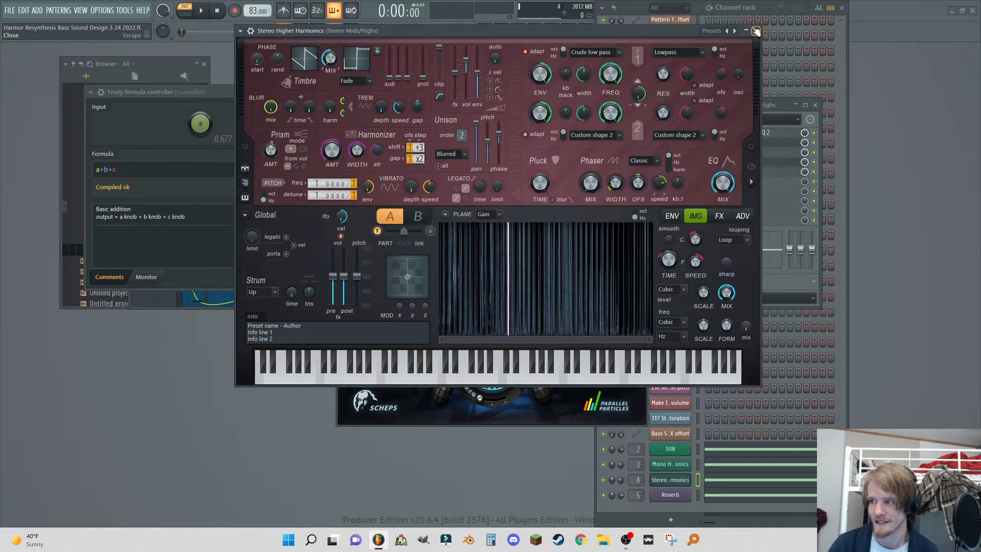
left_click(756, 32)
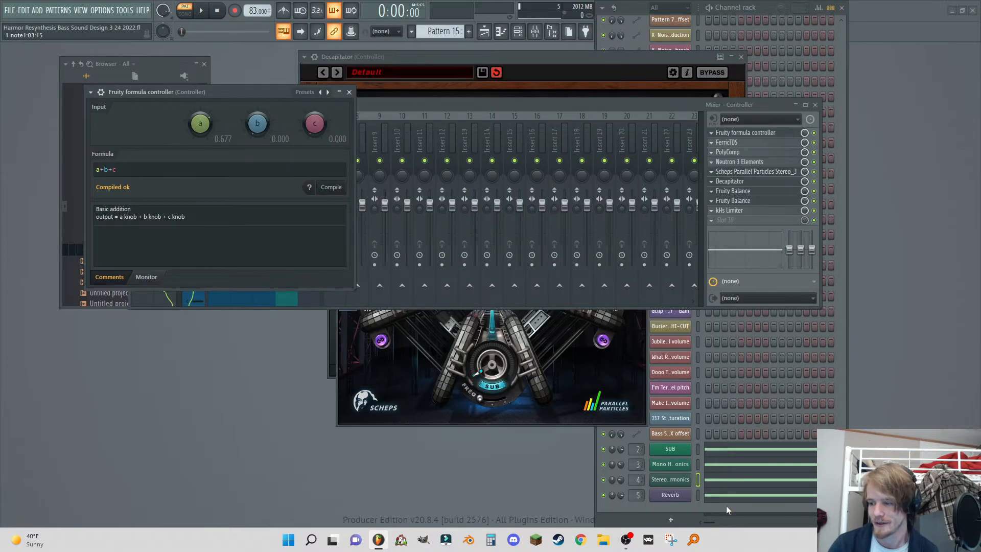
Show the Reverb instrument and bring up the effect chain of the Controller mixer track.
left_click(682, 496)
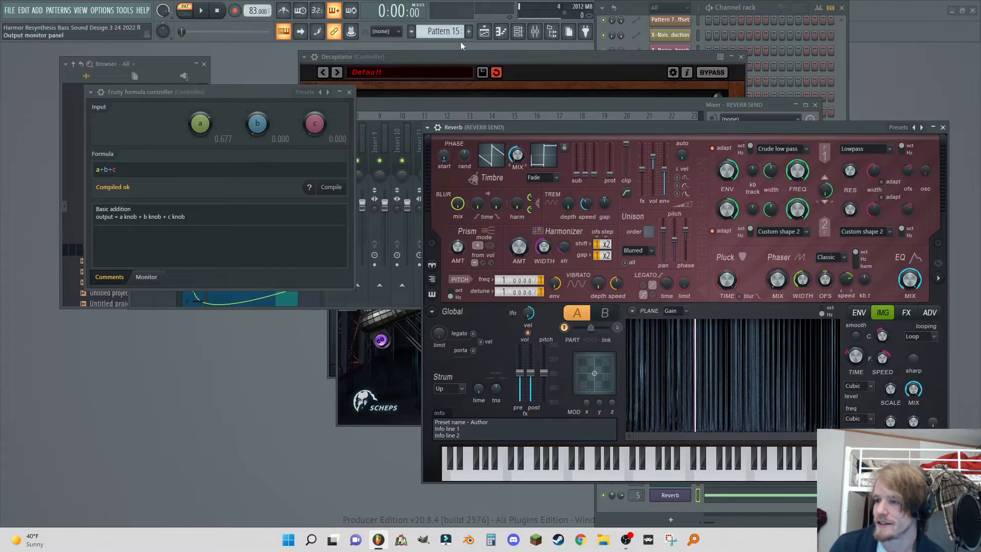
left_click(432, 105)
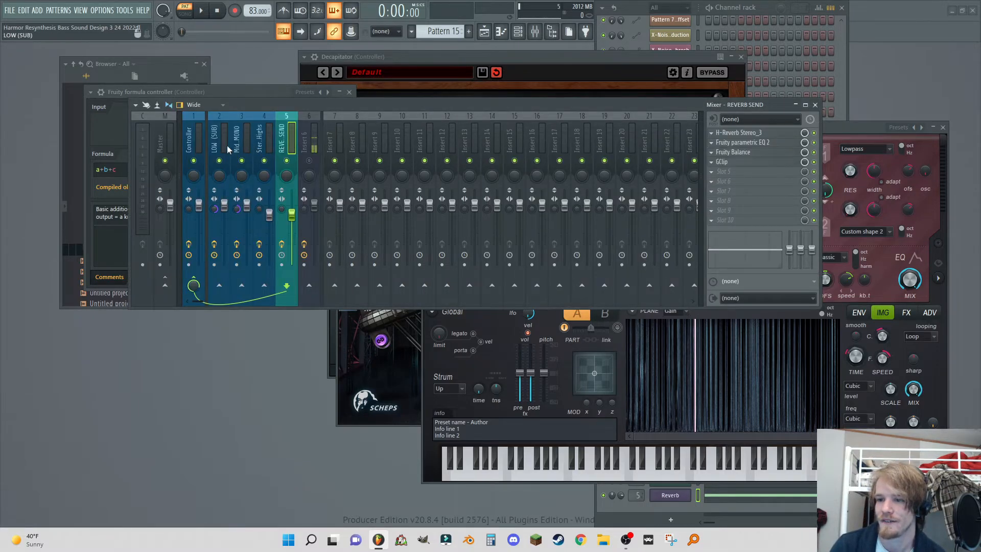
left_click(193, 140)
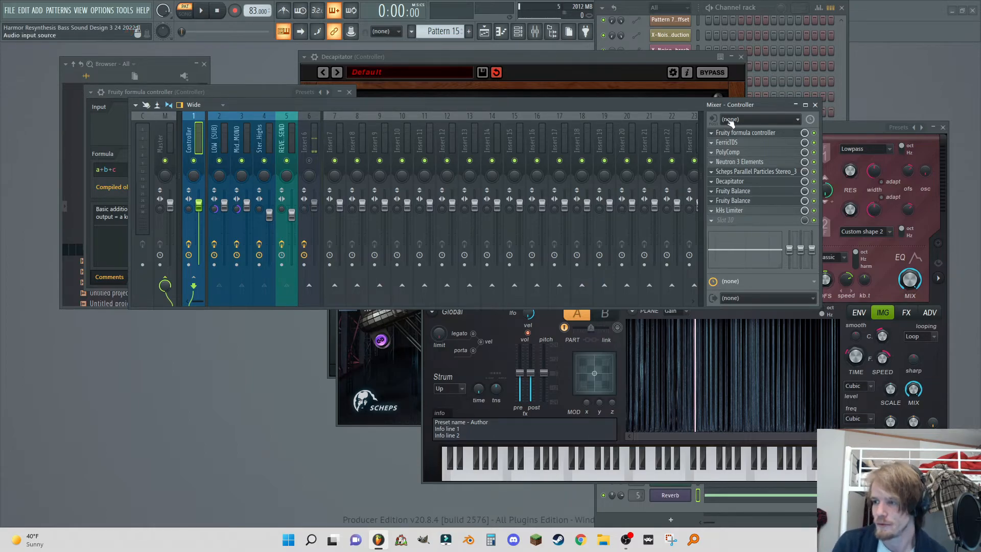
Examine the effect chains of the LOW (SUB), Mid-High Harmonics MONO, Stereo Mids/Highs and REVERB SEND mixer tracks, switching back and forth between them.
left_click(218, 145)
left_click(240, 145)
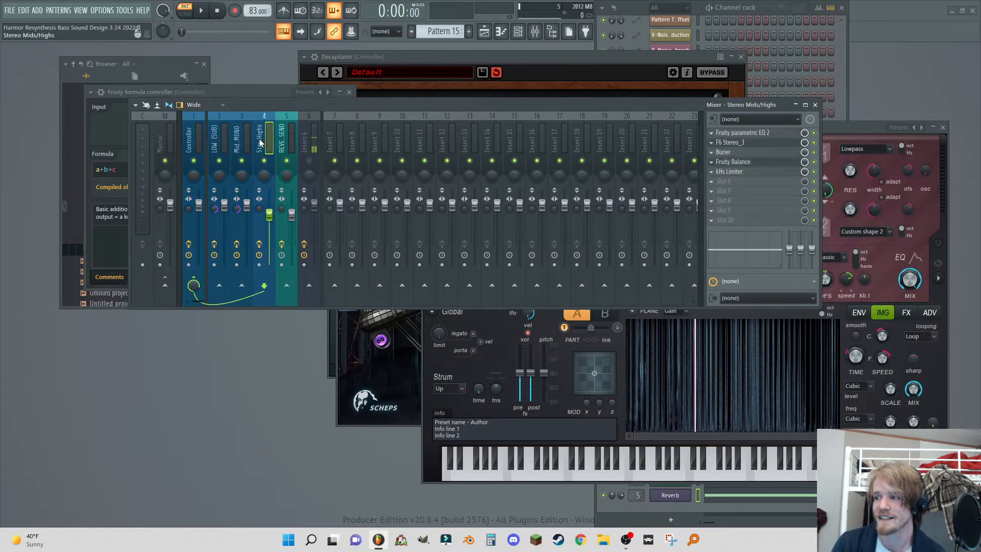
left_click(262, 144)
left_click(290, 144)
left_click(273, 138)
left_click(249, 136)
left_click(220, 132)
left_click(242, 134)
left_click(263, 137)
left_click(285, 137)
left_click(267, 139)
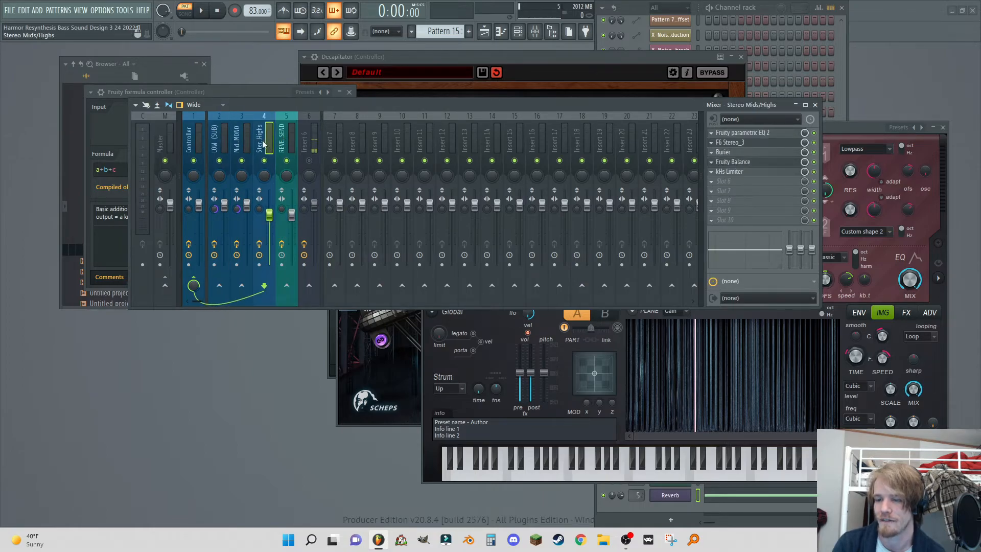
left_click(244, 141)
left_click(223, 142)
left_click(242, 137)
left_click(264, 137)
left_click(287, 137)
left_click(266, 136)
left_click(241, 133)
left_click(217, 129)
left_click(241, 135)
left_click(264, 137)
left_click(287, 138)
left_click(265, 137)
left_click(242, 136)
left_click(219, 137)
left_click(244, 142)
left_click(265, 137)
left_click(287, 141)
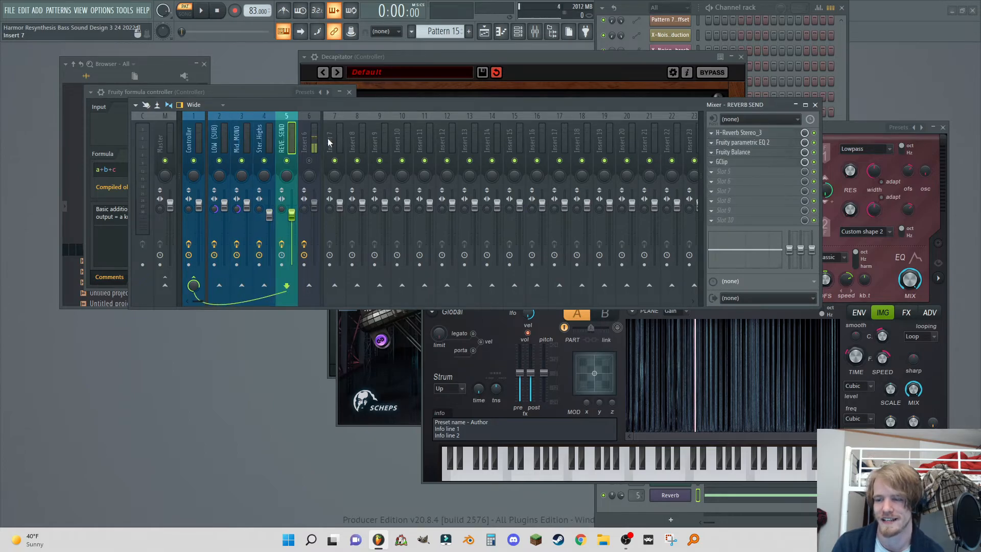
left_click(267, 153)
left_click(214, 146)
left_click(237, 146)
left_click(259, 146)
left_click(284, 146)
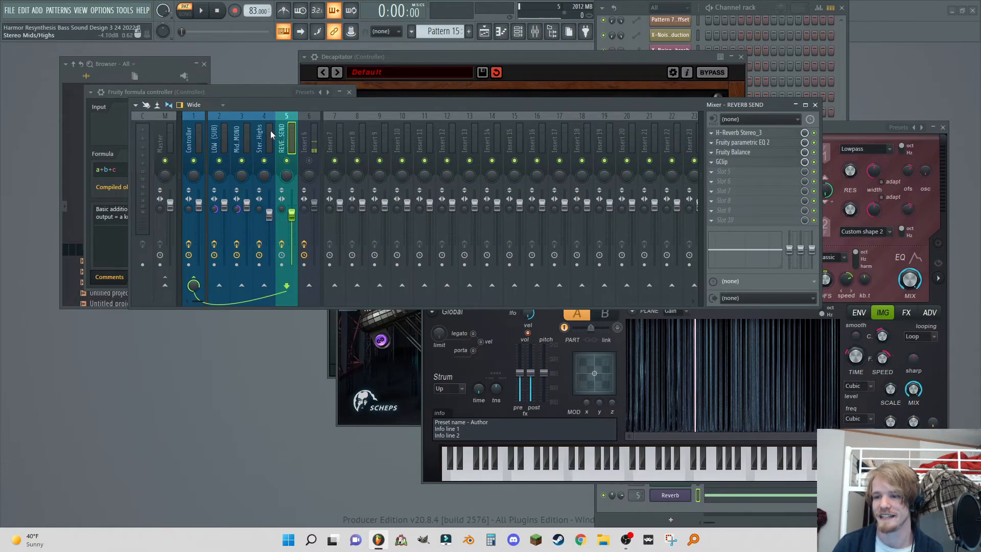
Start playback, lower the Stereo Mids/Highs and REVERB SEND faders together to 0%, and raise both level with the other tracks.
left_click(204, 13)
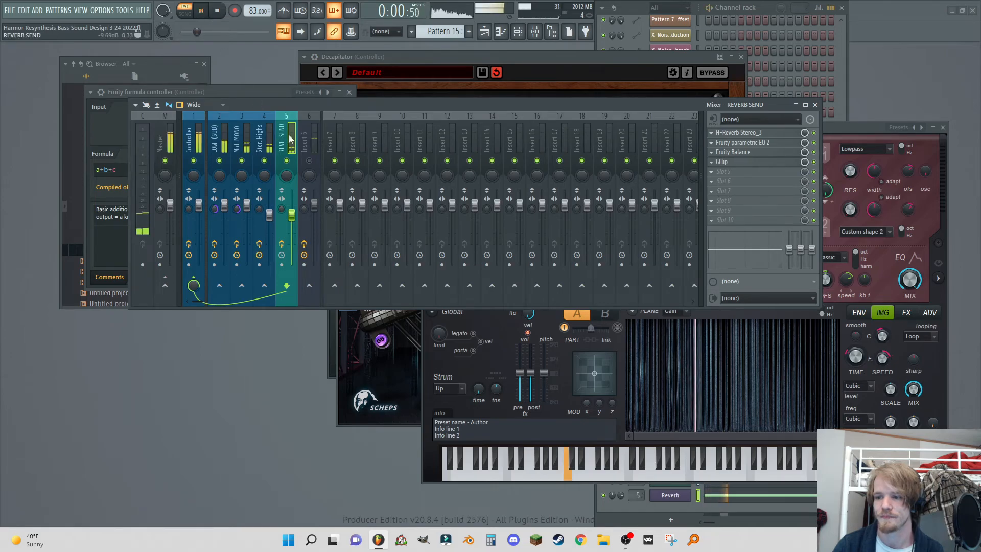
left_click(268, 134)
left_click_drag(295, 216, 296, 266)
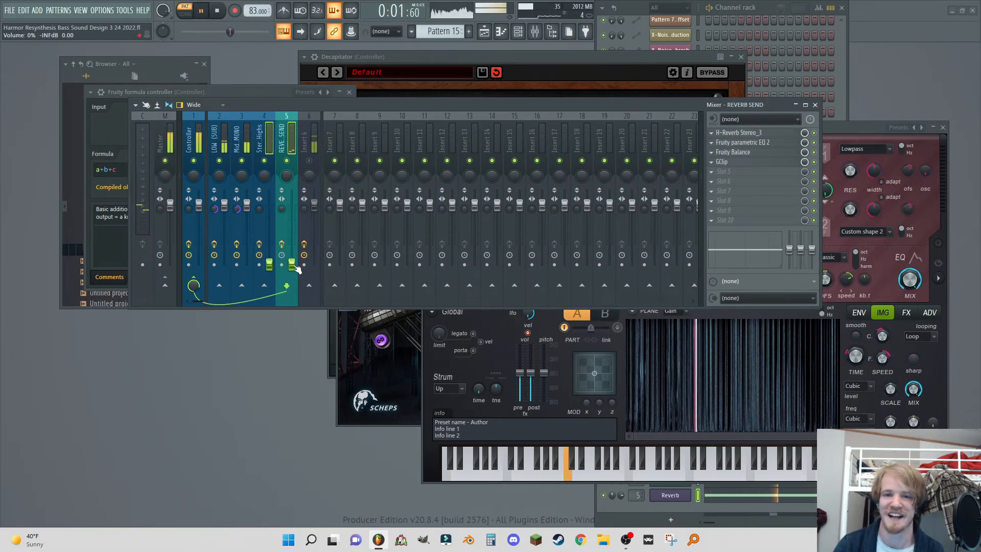
left_click_drag(297, 268, 293, 206)
Lower the REVERB SEND and LOW (SUB) faders to 0% and audition the Mid-High Harmonics MONO and Stereo Mids/Highs tracks.
left_click(247, 207)
left_click(268, 141)
left_click(285, 140, "ctrl+shift")
left_click_drag(269, 145, 268, 147)
left_click(286, 146)
left_click_drag(292, 206, 290, 262)
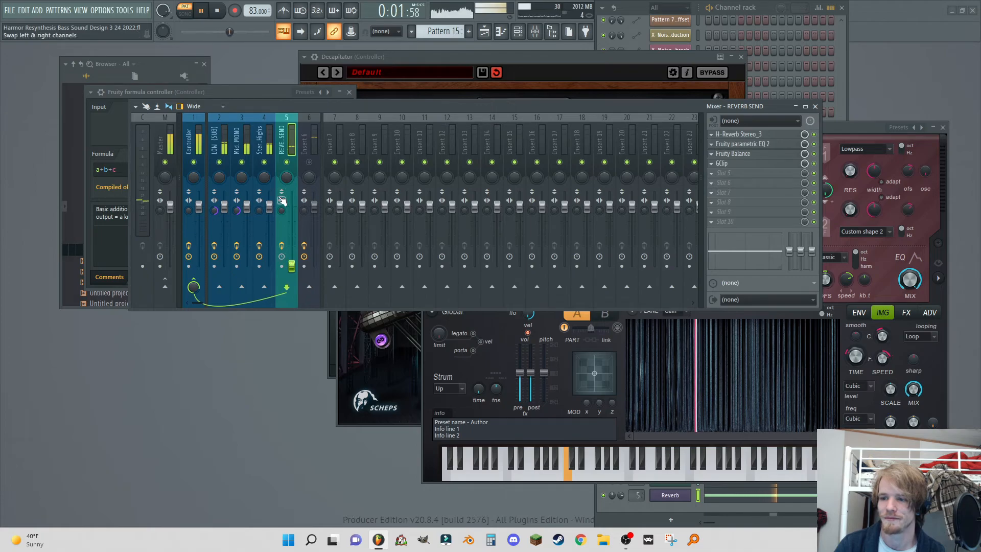
left_click_drag(223, 207, 224, 266)
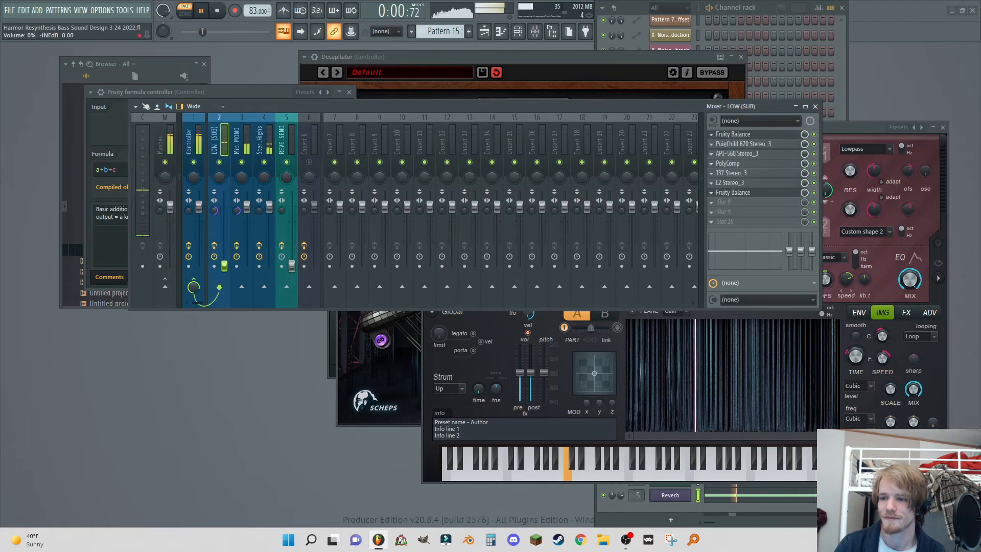
left_click(245, 136)
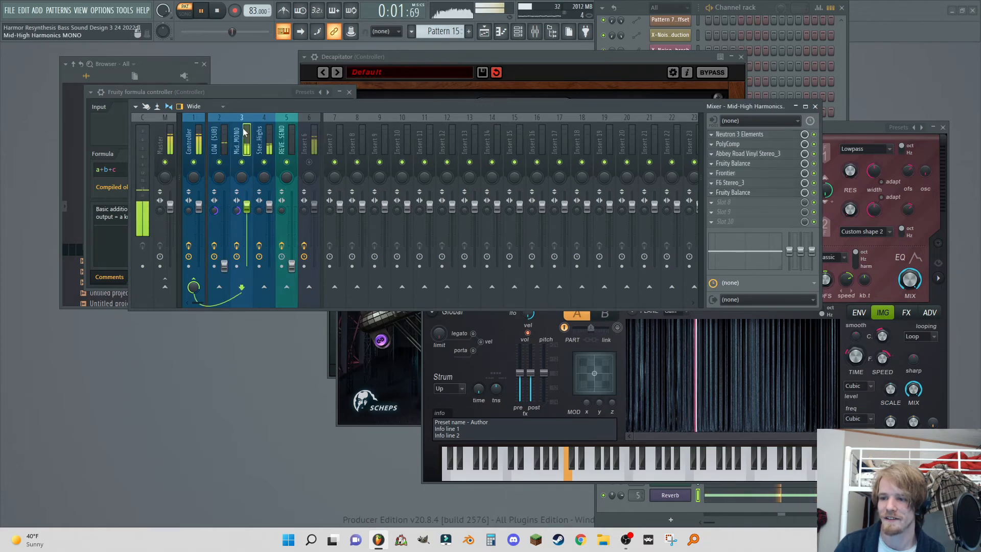
left_click(270, 143)
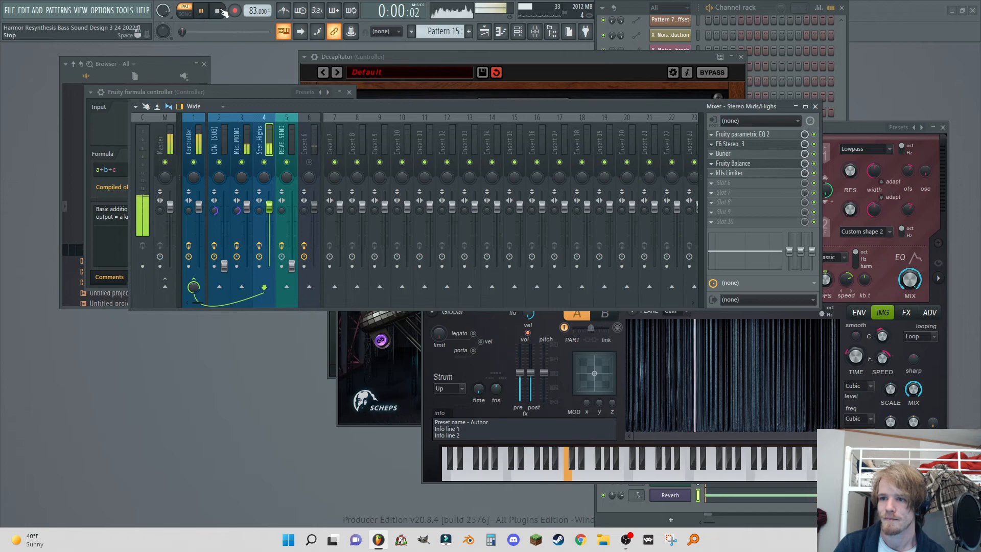
Stop playback and raise the LOW (SUB) and REVERB SEND faders back level with the other tracks.
left_click(219, 11)
left_click_drag(225, 266, 225, 209)
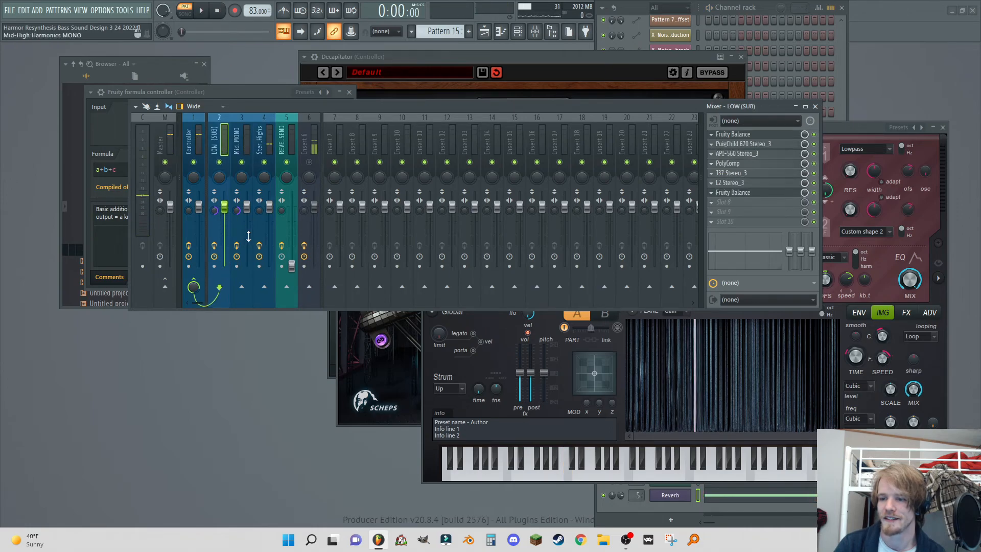
left_click_drag(292, 266, 292, 206)
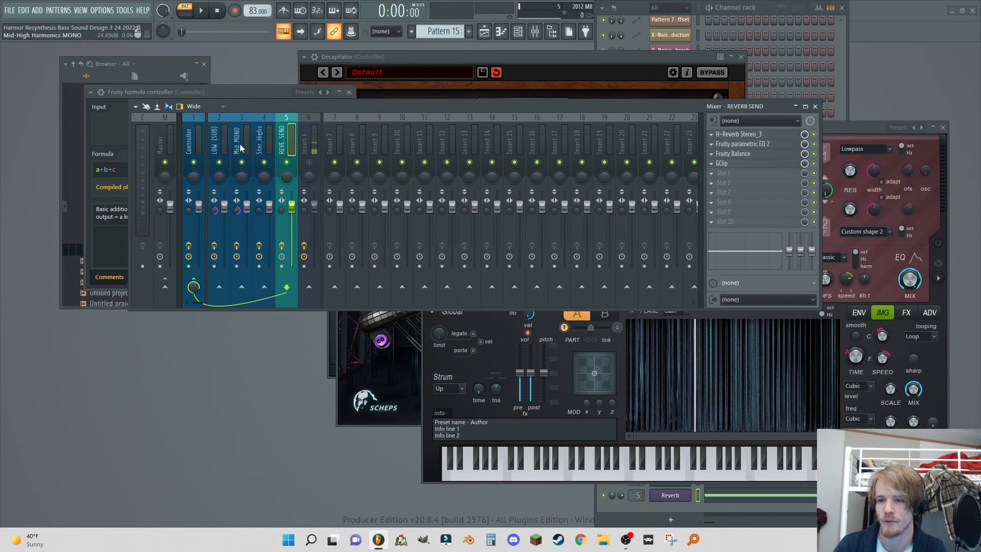
Examine the routing and effect chains of the Master, Controller and REVERB SEND mixer tracks.
left_click(163, 129)
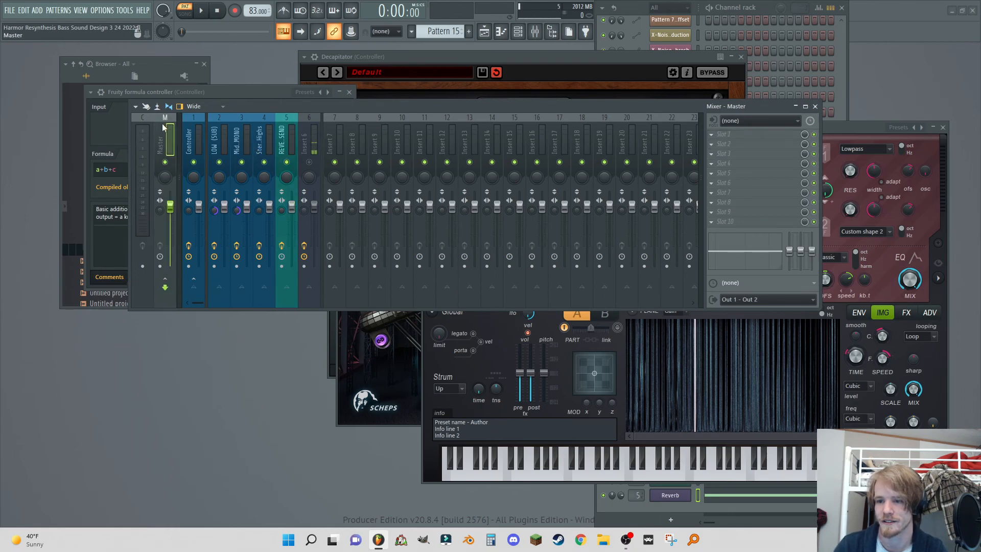
left_click(192, 134)
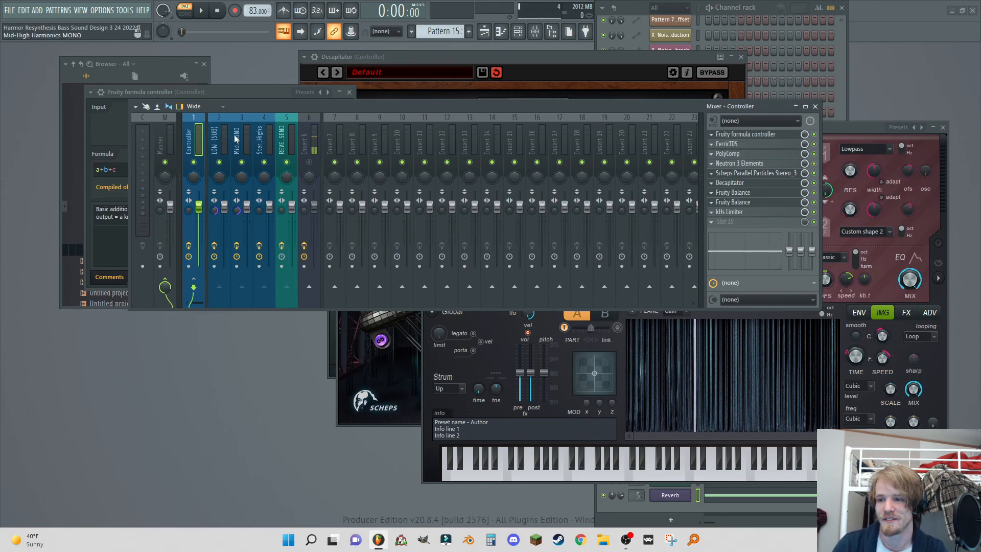
left_click(285, 144)
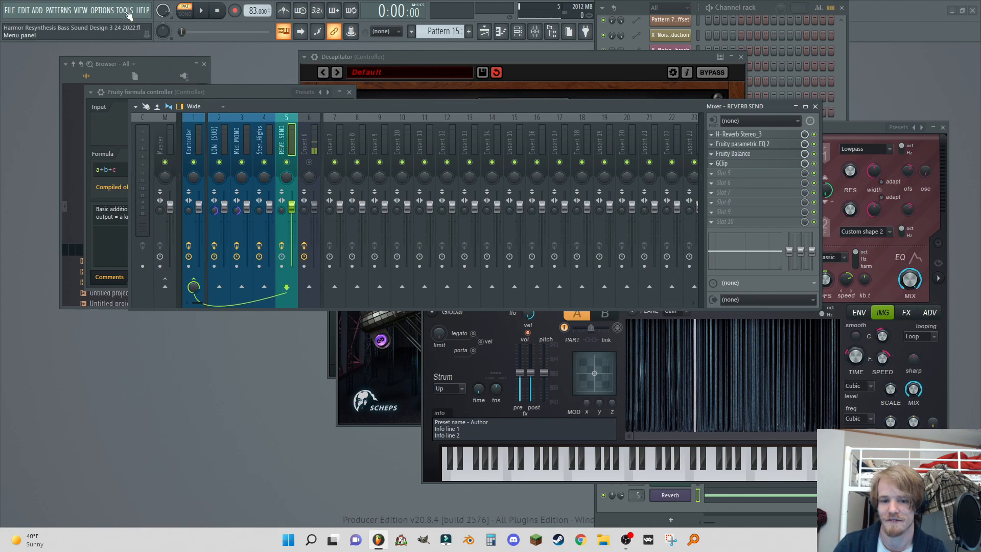
left_click(197, 128)
left_click(158, 130)
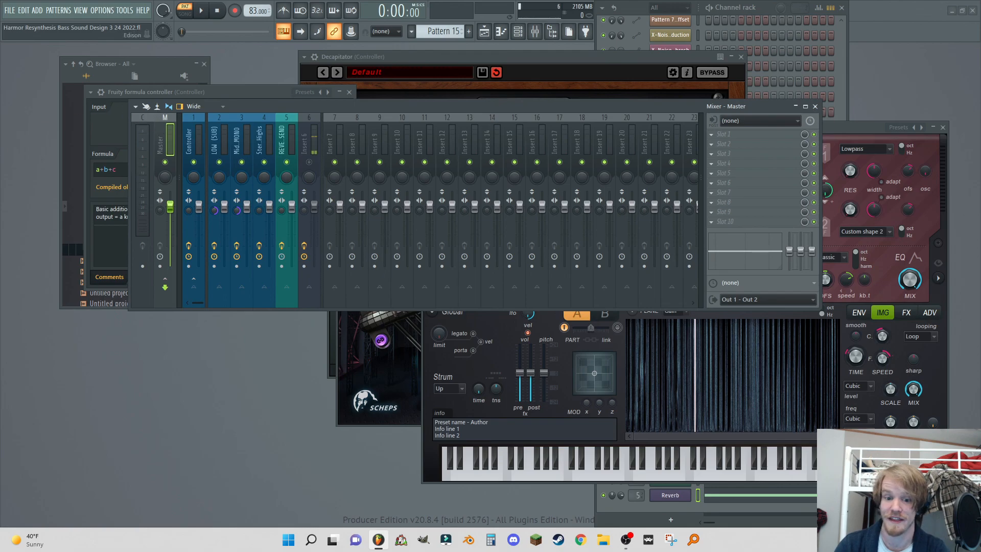